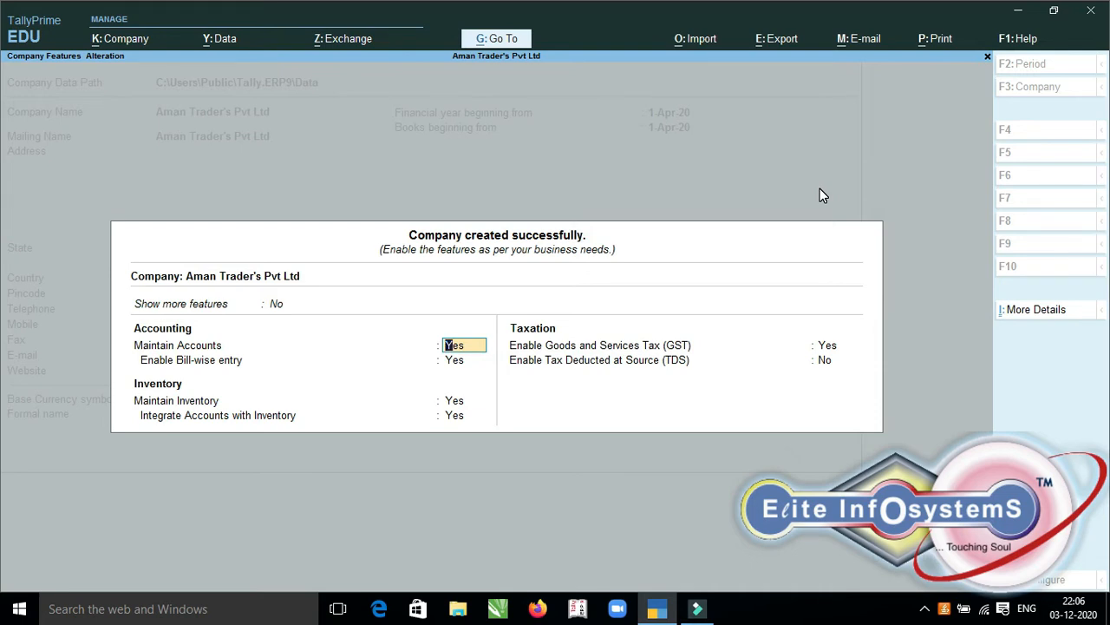
Keep account maintenance and bill-wise entry enabled for the company, and set Maintain Inventory to No
{"action": "key", "text": "Return"}
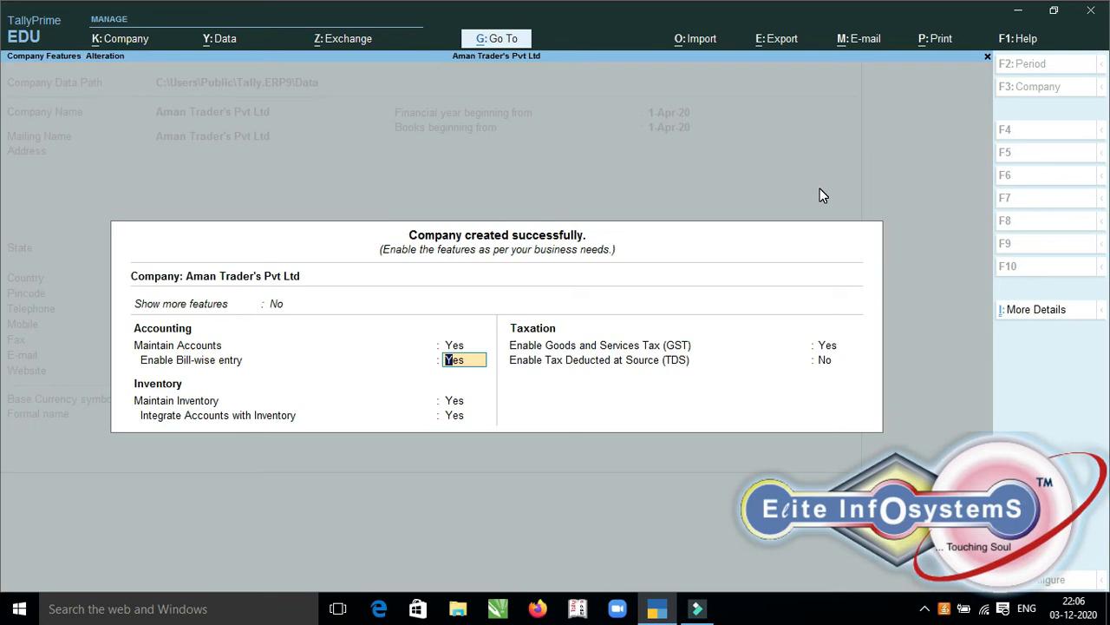
{"action": "key", "text": "Return"}
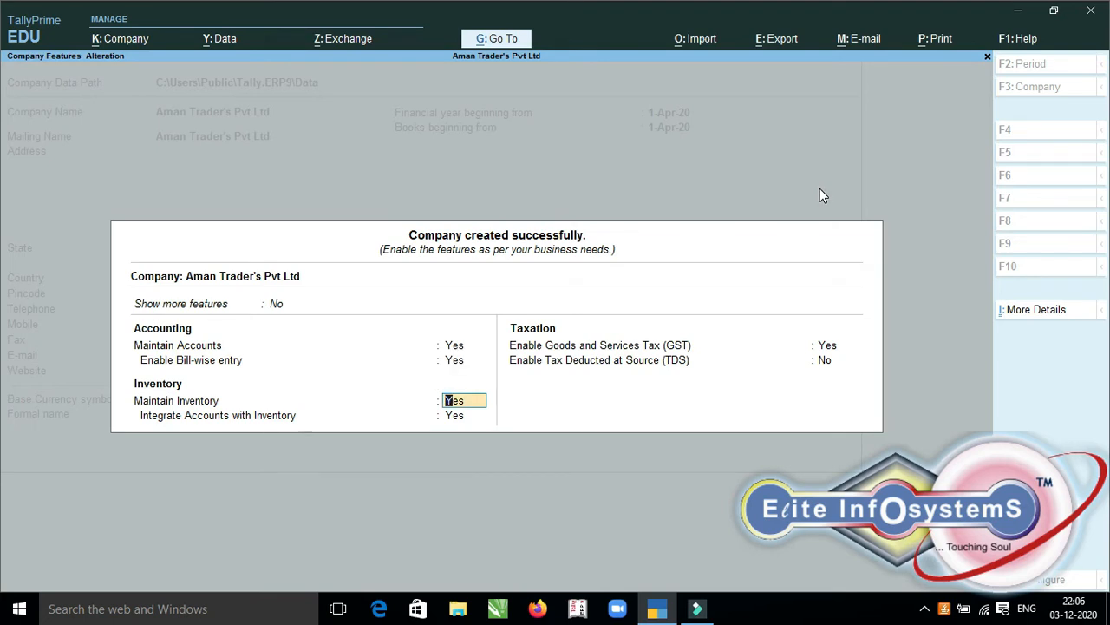
{"action": "type", "text": "n"}
{"action": "key", "text": "Return"}
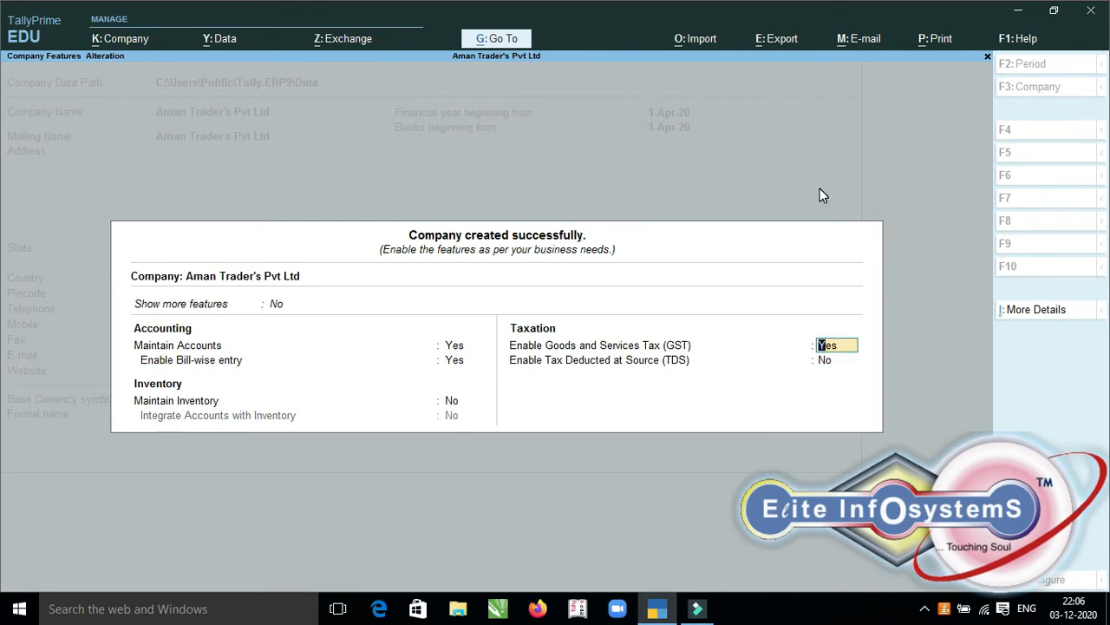
Set Goods and Services Tax (GST) to No, keep TDS at No, and accept the company features
{"action": "type", "text": "y"}
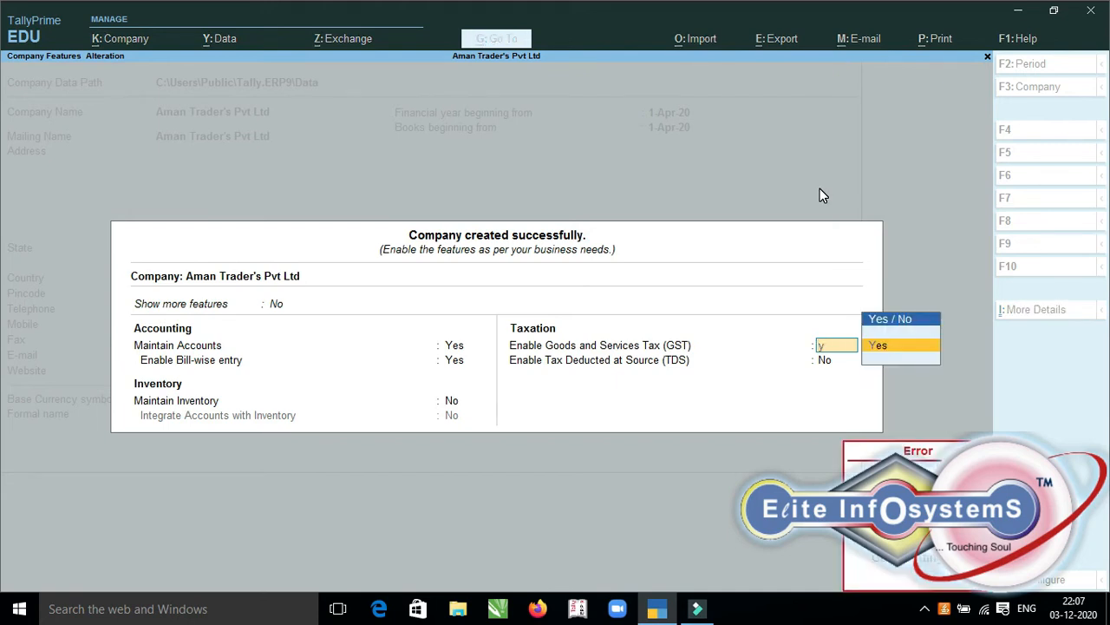
{"action": "key", "text": "BackSpace"}
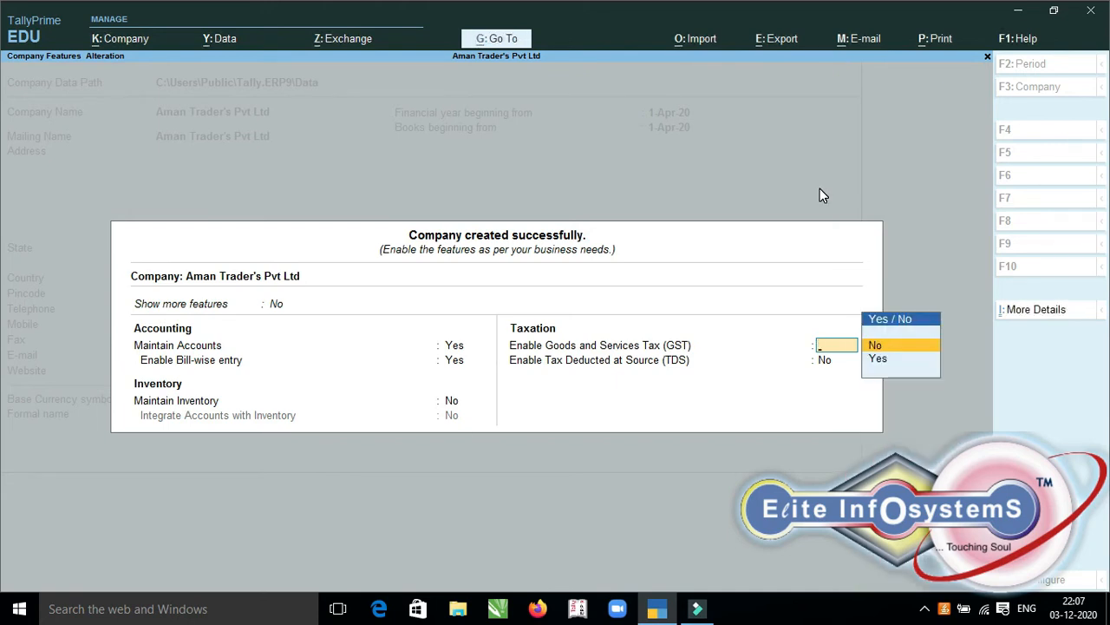
{"action": "key", "text": "Return"}
{"action": "key", "text": "Return"}
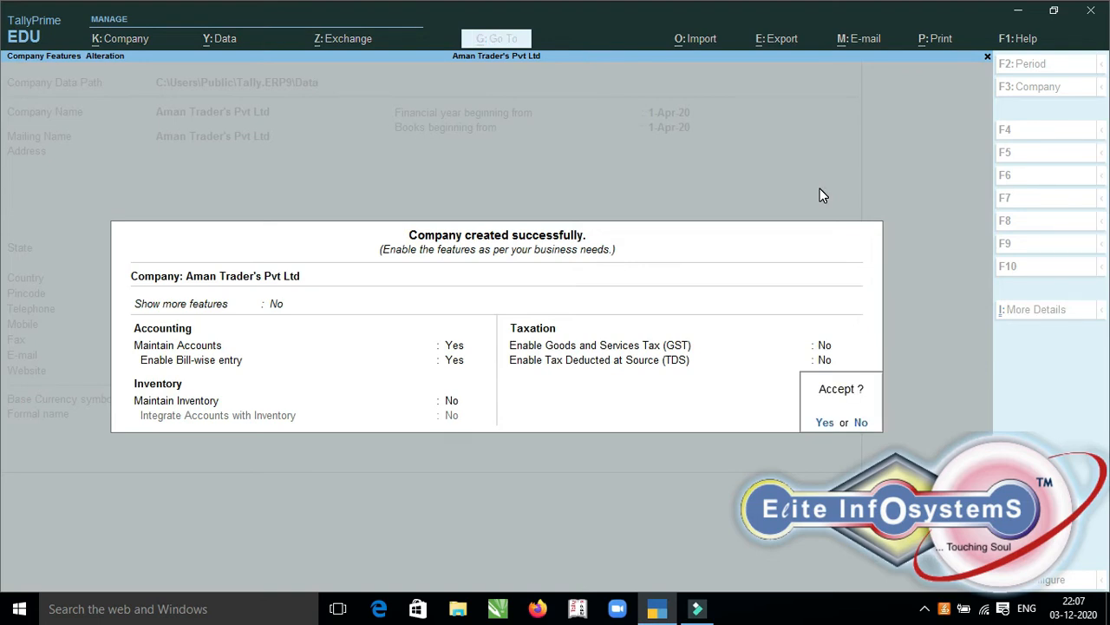
{"action": "key", "text": "Return"}
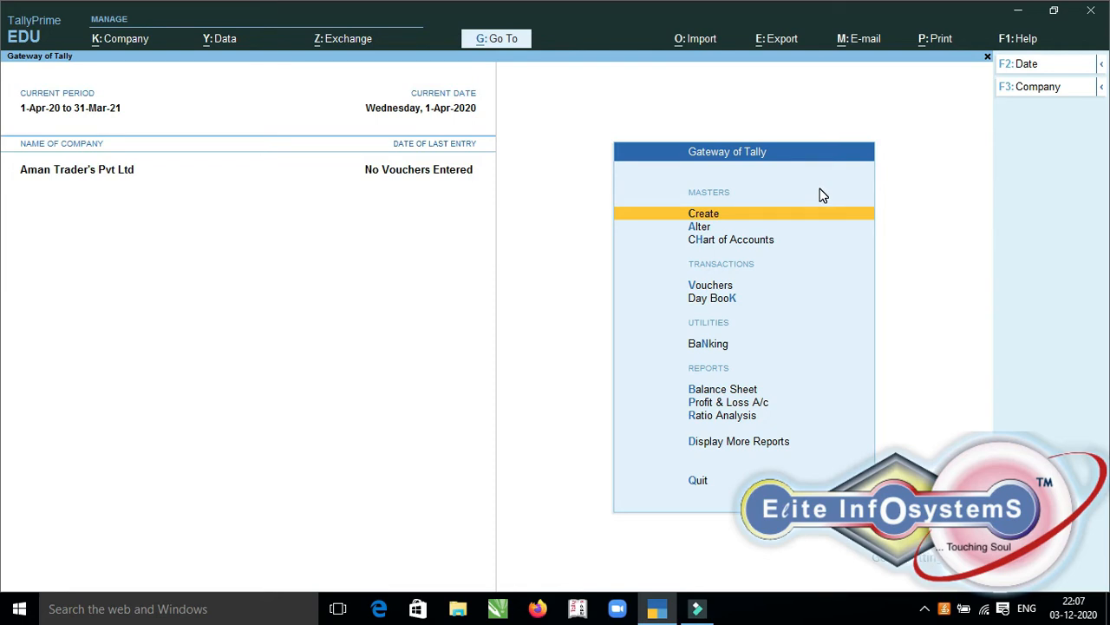
Look through the gateway options and the additional reports, examining the summaries and registers available in Account Books
{"action": "key", "text": "Down"}
{"action": "key", "text": "Down"}
{"action": "key", "text": "Down"}
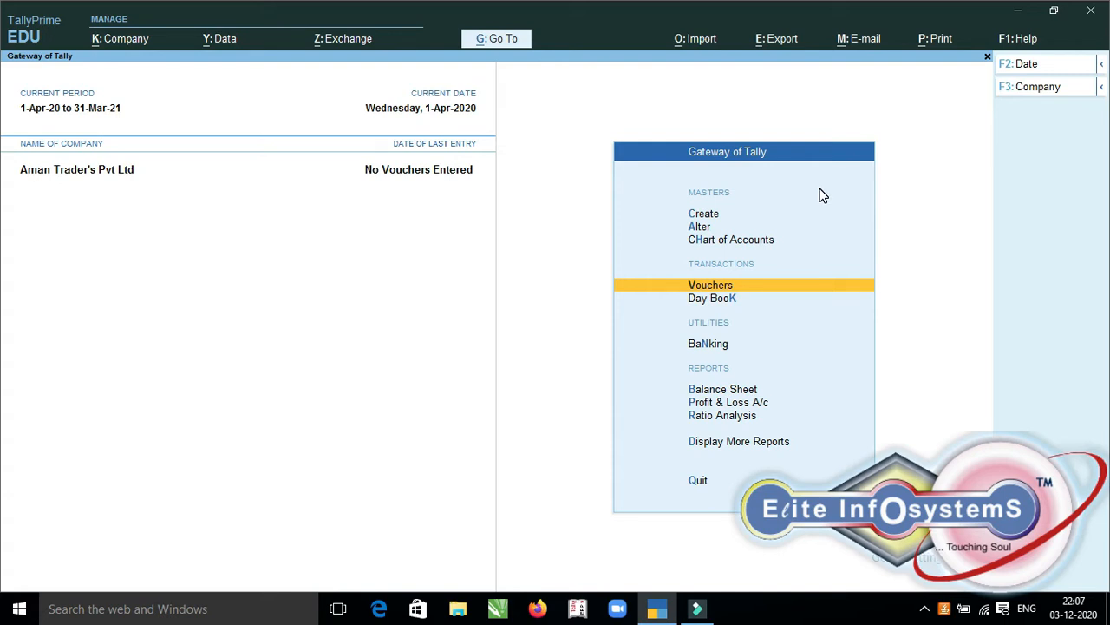
{"action": "key", "text": "Down"}
{"action": "key", "text": "Down"}
{"action": "key", "text": "Down"}
{"action": "key", "text": "Down"}
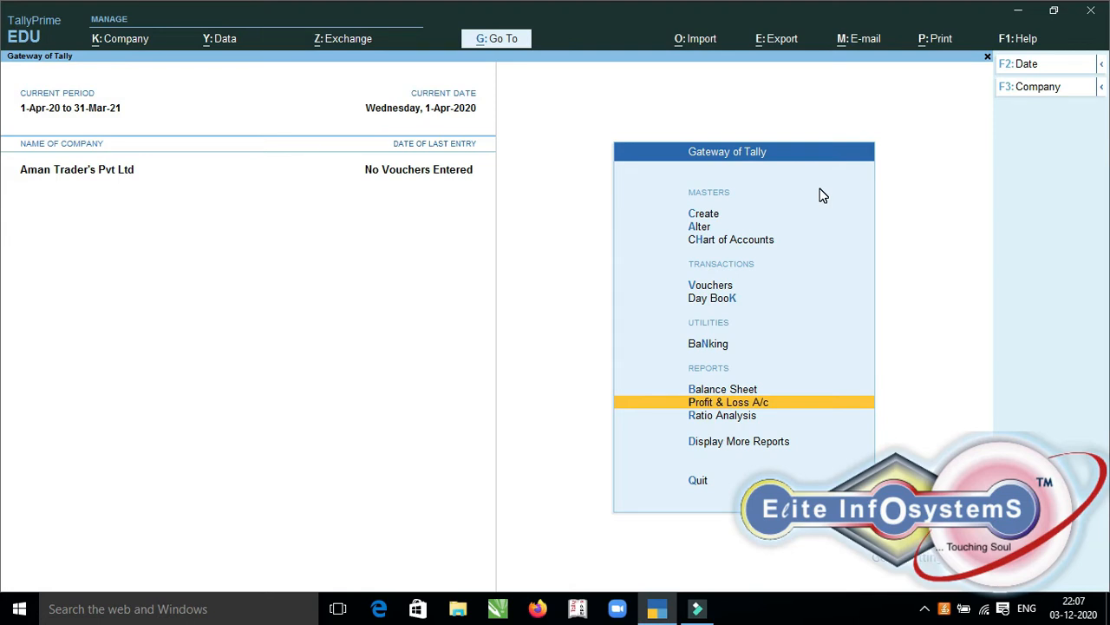
{"action": "key", "text": "Down"}
{"action": "key", "text": "Down"}
{"action": "key", "text": "Down"}
{"action": "key", "text": "Up"}
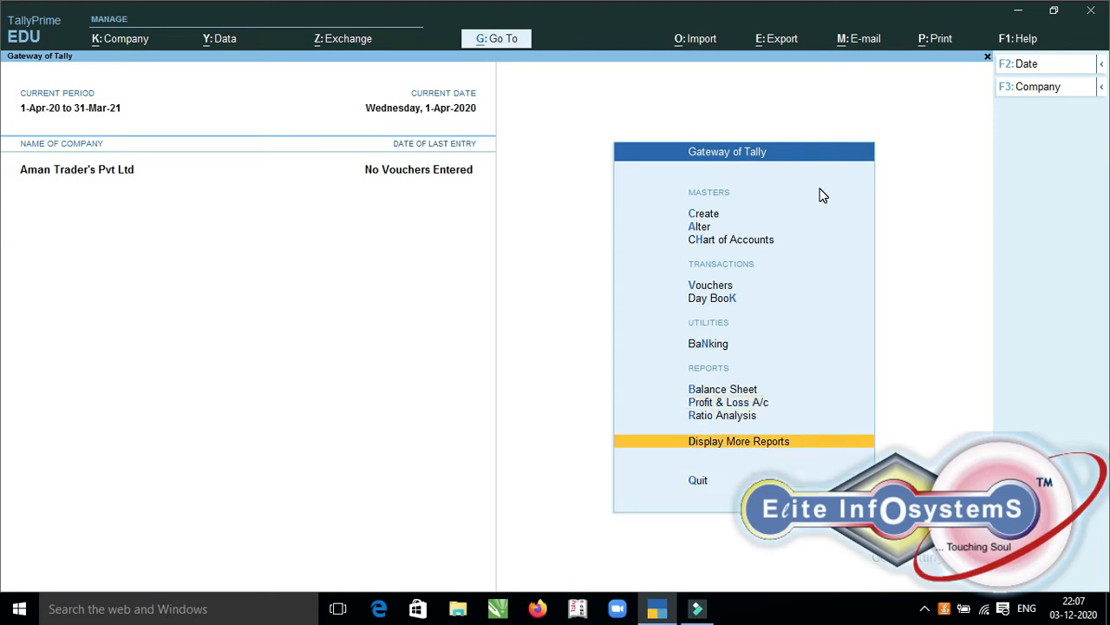
{"action": "key", "text": "Return"}
{"action": "key", "text": "Down"}
{"action": "key", "text": "Down"}
{"action": "key", "text": "Down"}
{"action": "key", "text": "Down"}
{"action": "key", "text": "Down"}
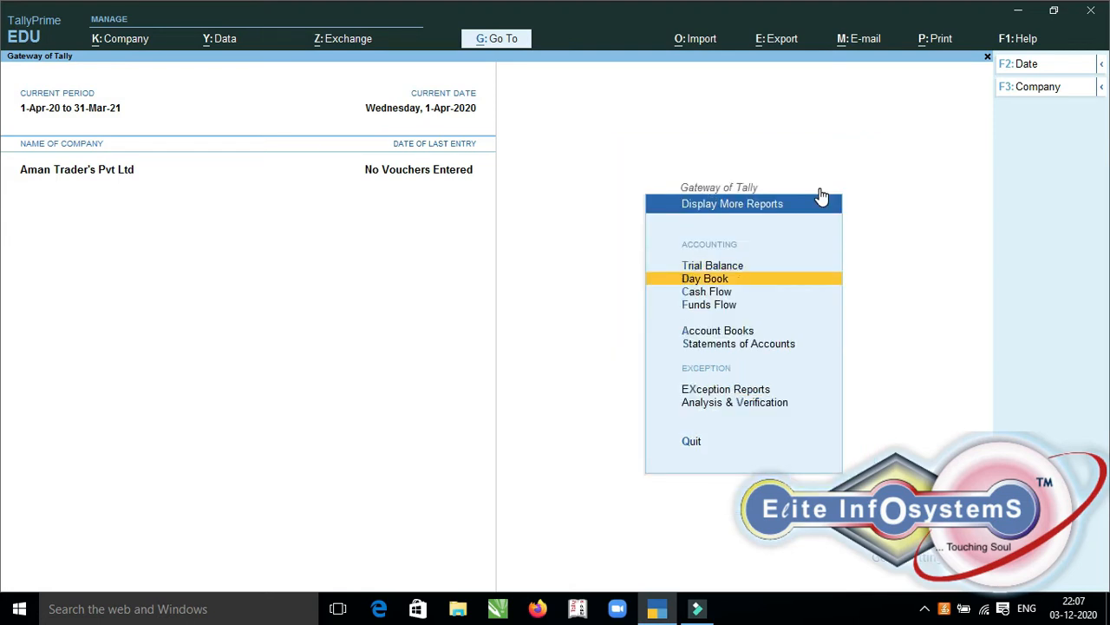
{"action": "key", "text": "Up"}
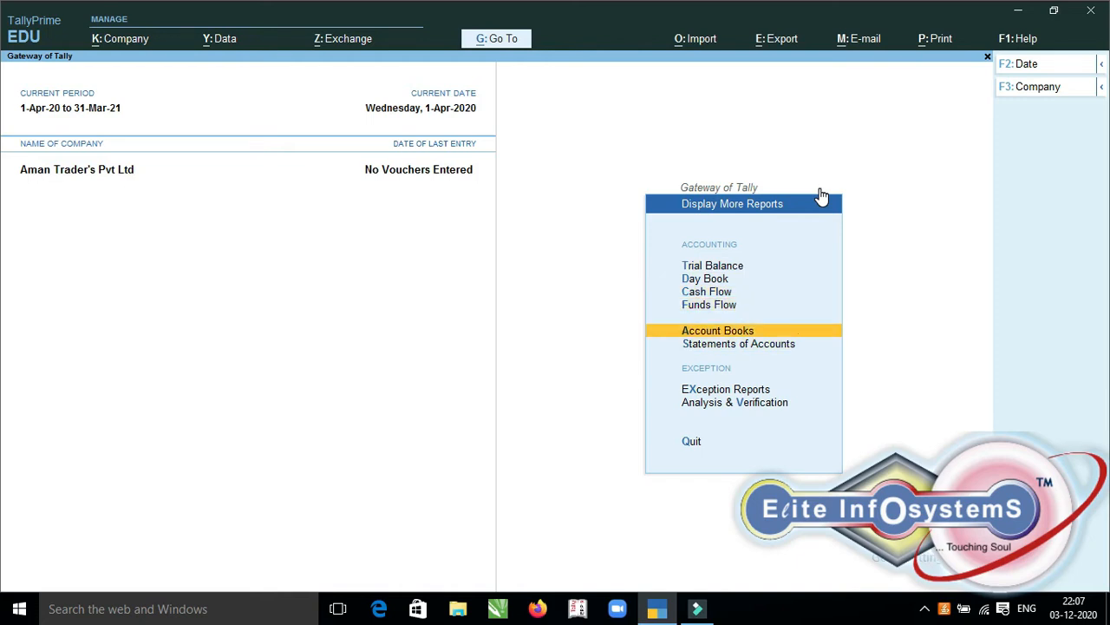
{"action": "key", "text": "Return"}
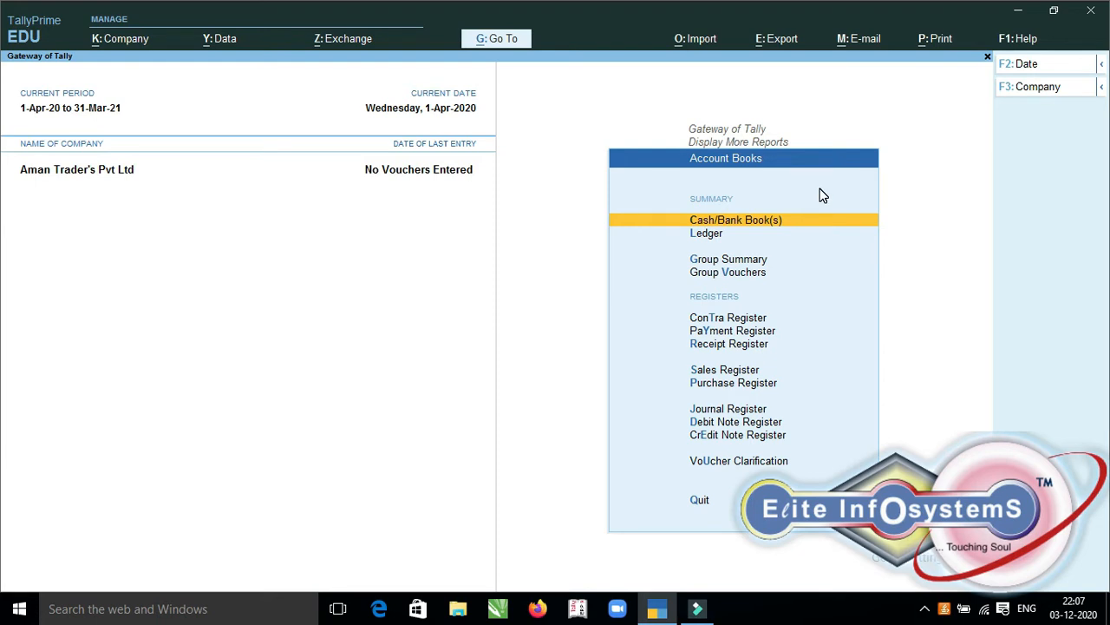
{"action": "key", "text": "Escape"}
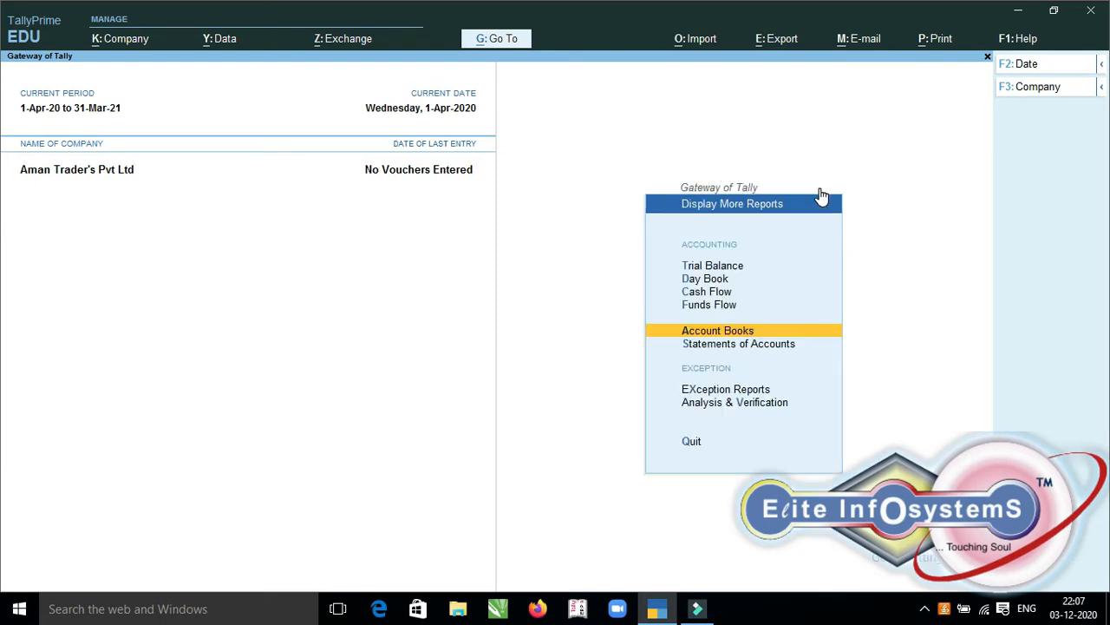
{"action": "key", "text": "Escape"}
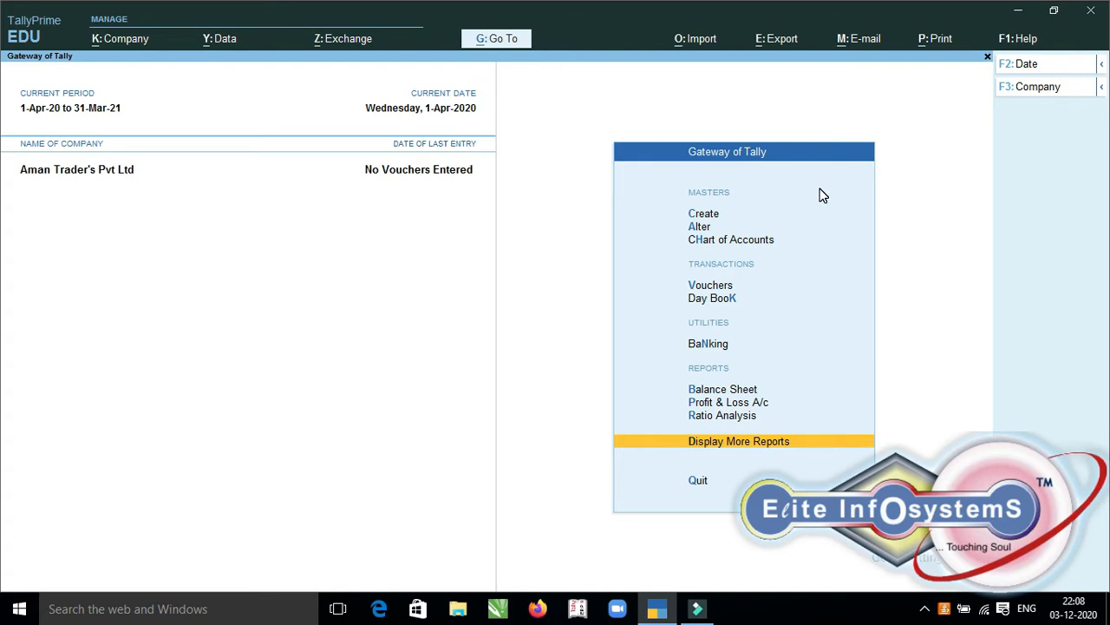
Open the creation form for a new ledger master
{"action": "key", "text": "Up"}
{"action": "key", "text": "Up"}
{"action": "key", "text": "Up"}
{"action": "key", "text": "Up"}
{"action": "key", "text": "Up"}
{"action": "key", "text": "Up"}
{"action": "key", "text": "Up"}
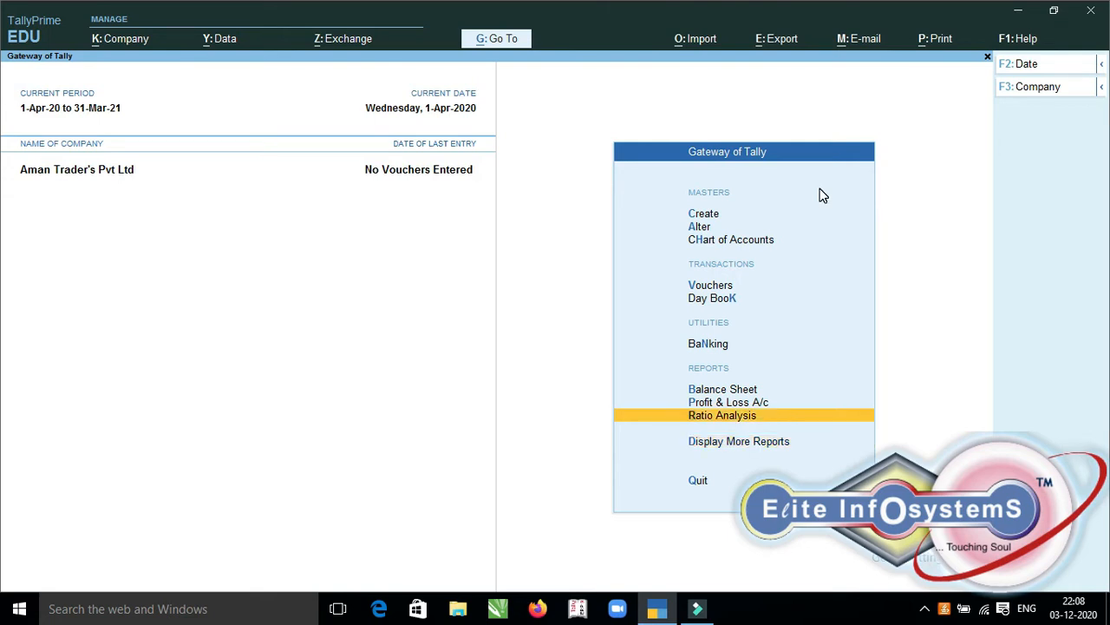
{"action": "key", "text": "Up"}
{"action": "key", "text": "Up"}
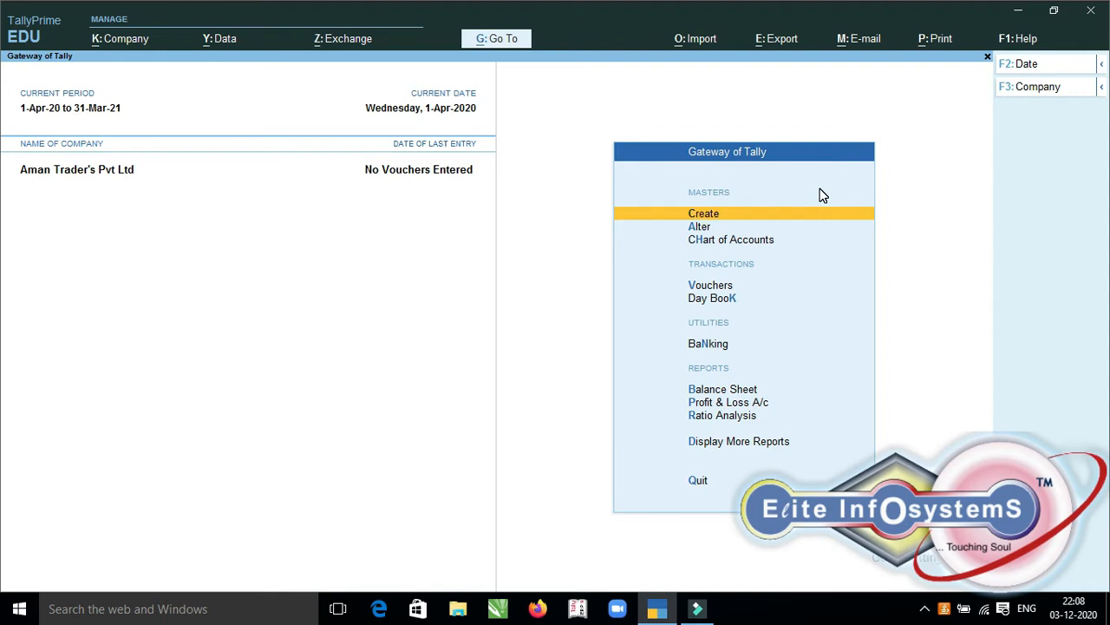
{"action": "key", "text": "Return"}
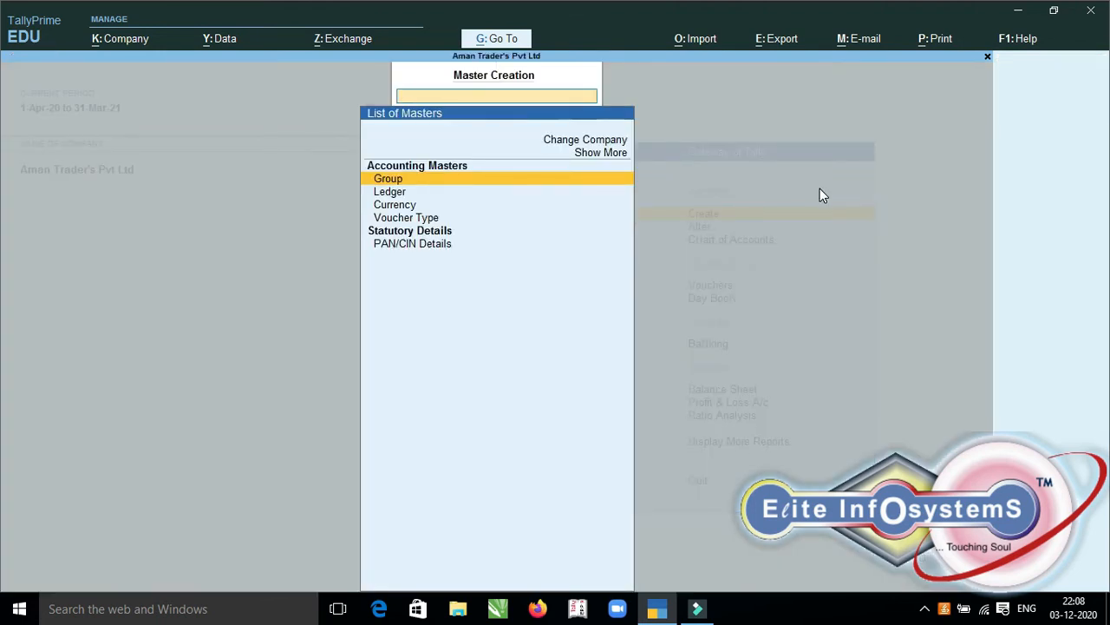
{"action": "key", "text": "Down"}
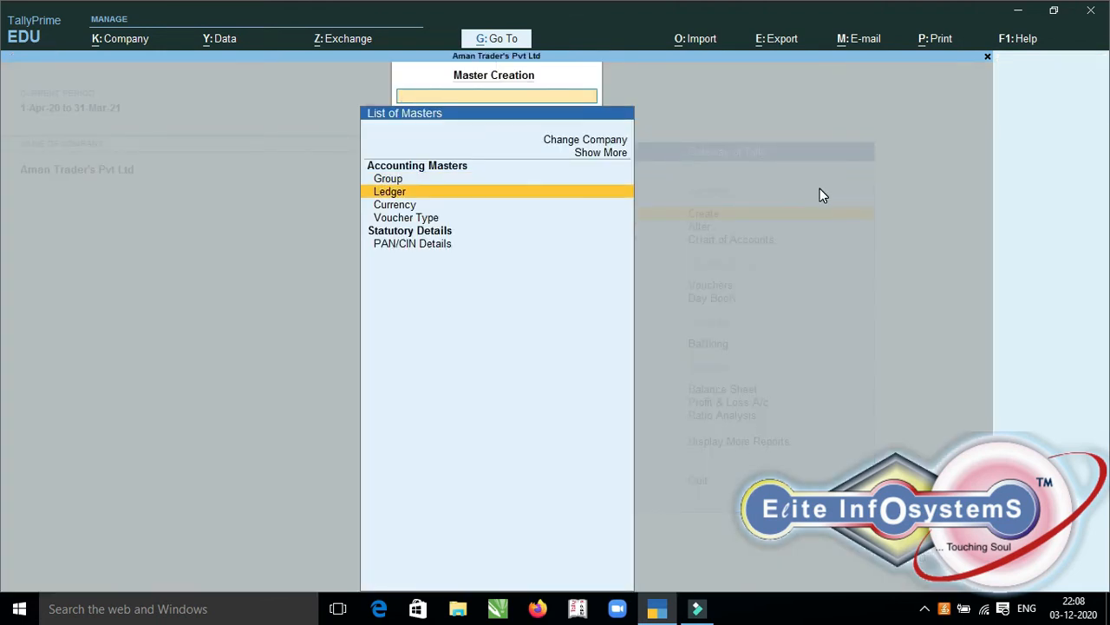
{"action": "key", "text": "Down"}
{"action": "key", "text": "Down"}
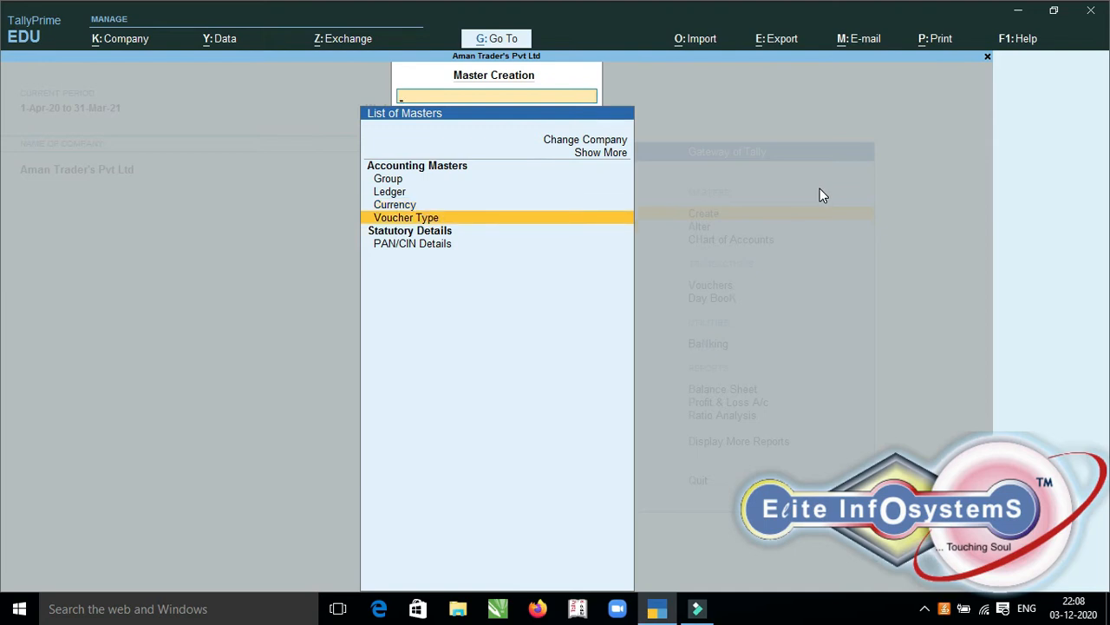
{"action": "key", "text": "Up"}
{"action": "key", "text": "Up"}
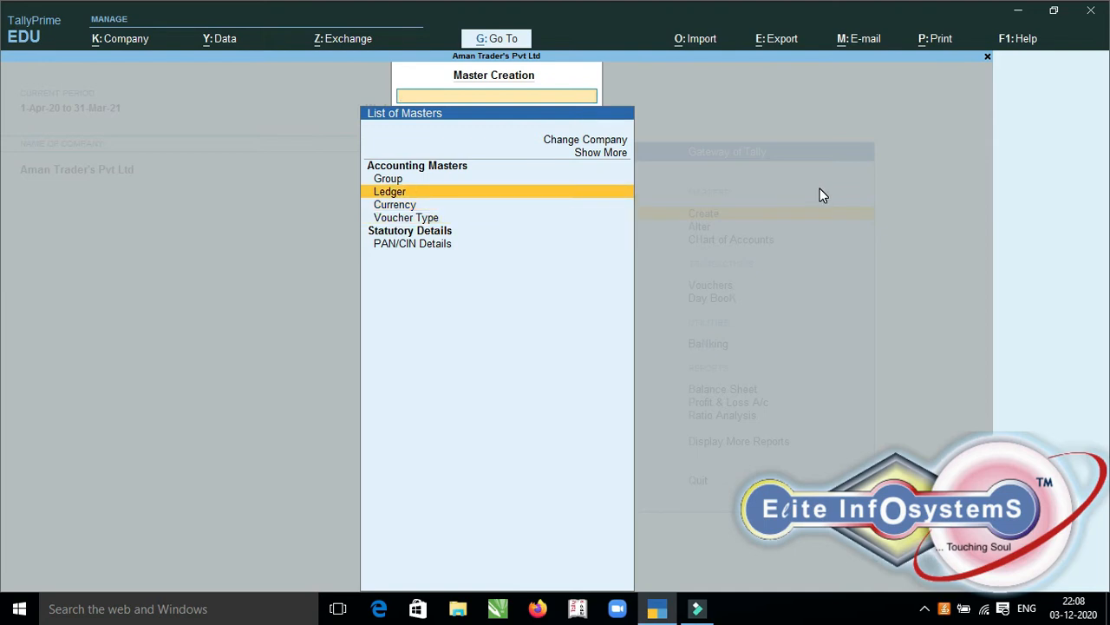
{"action": "key", "text": "Return"}
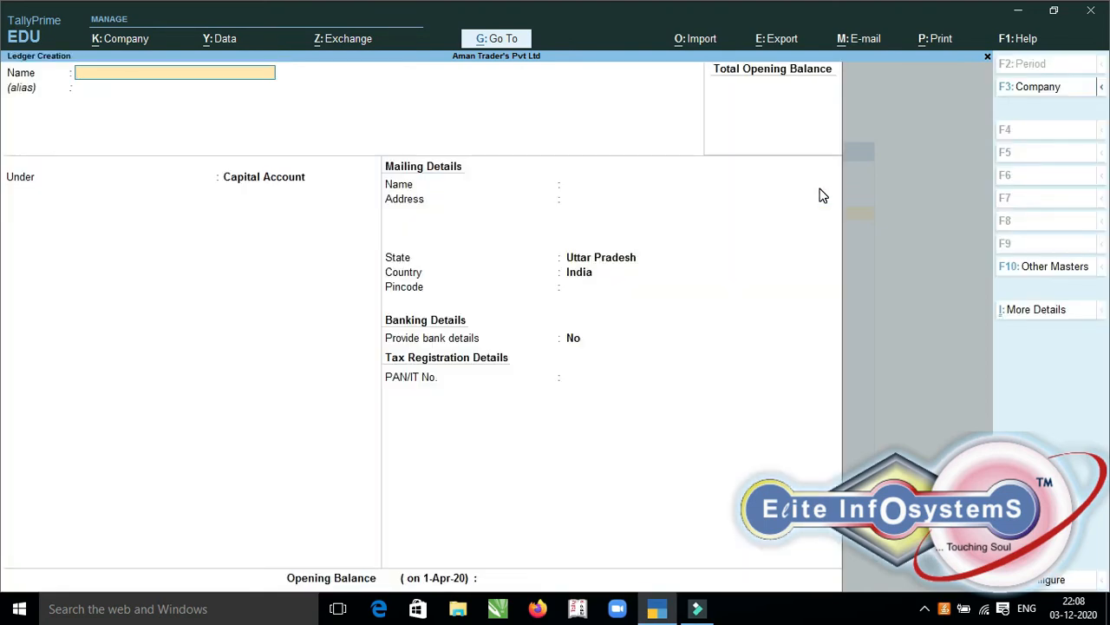
Name the ledger with the creditor's full name plus the suffix (S.C.) and group it under Sundry Creditors
{"action": "type", "text": "Ram Sin"}
{"action": "key", "text": "BackSpace"}
{"action": "type", "text": "ngh(S.C.)"}
{"action": "key", "text": "Return"}
{"action": "key", "text": "Return"}
{"action": "type", "text": "Su"}
{"action": "key", "text": "Down"}
{"action": "key", "text": "Down"}
{"action": "key", "text": "Up"}
{"action": "key", "text": "Return"}
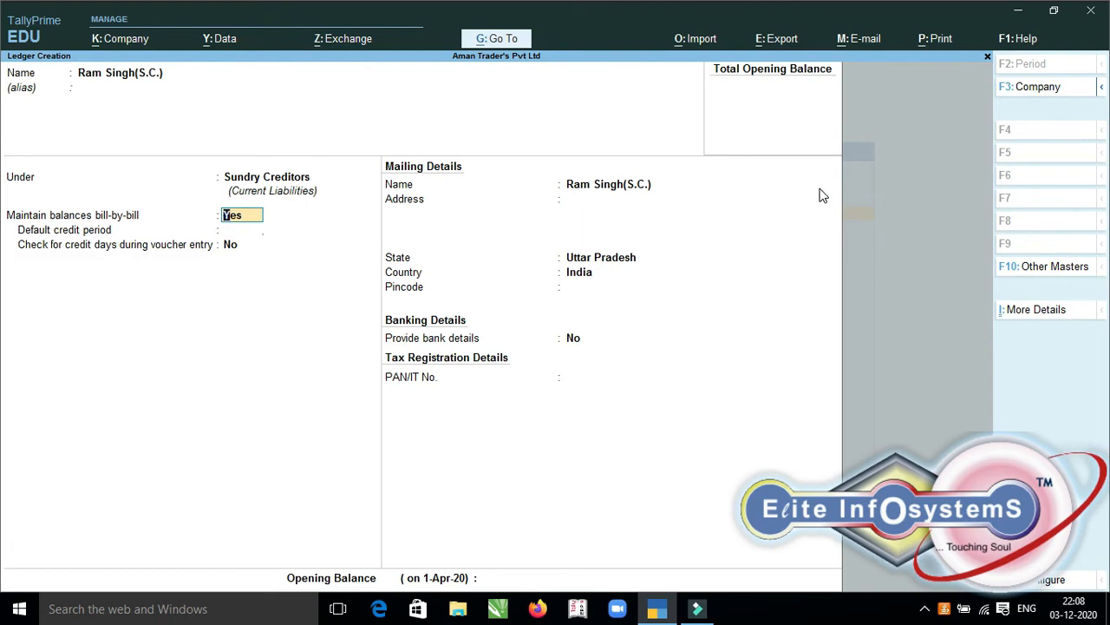
Keep the creditor ledger's default bill-by-bill, mailing, banking and tax details, leave the opening balance blank, and save it
{"action": "key", "text": "Return"}
{"action": "key", "text": "Return"}
{"action": "key", "text": "Return"}
{"action": "key", "text": "Return"}
{"action": "key", "text": "Return"}
{"action": "key", "text": "Return"}
{"action": "key", "text": "Return"}
{"action": "key", "text": "Return"}
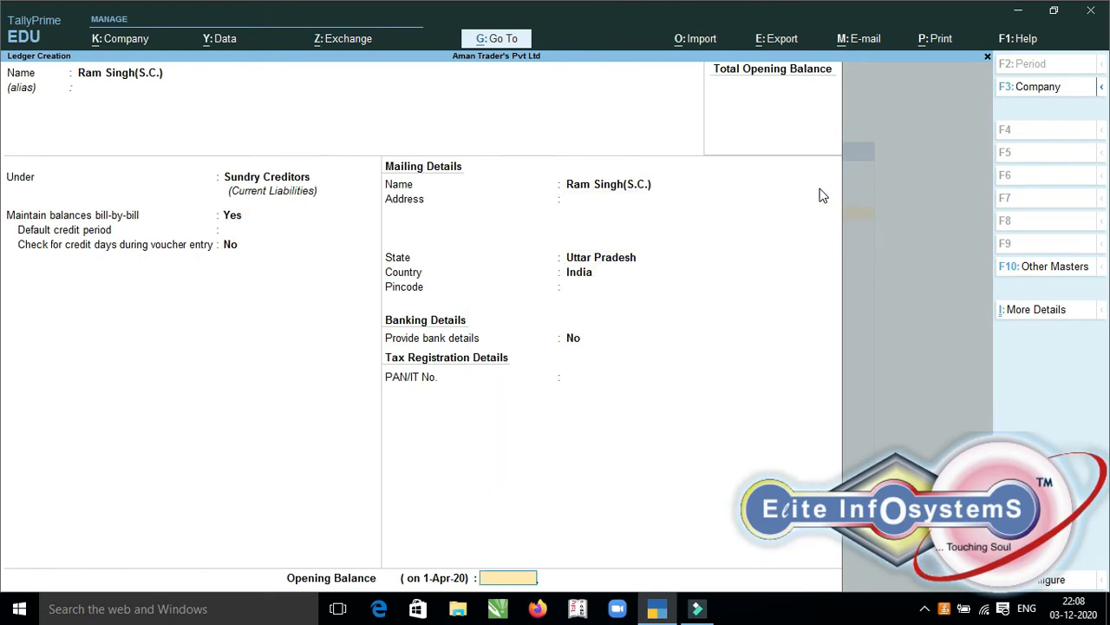
{"action": "key", "text": "Return"}
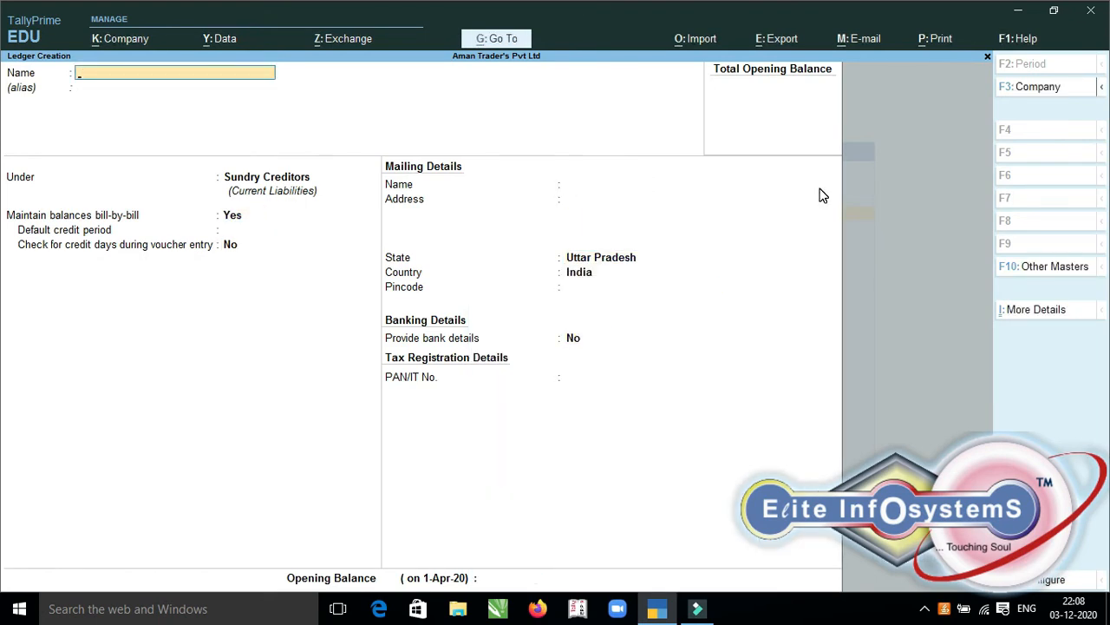
Name a second ledger with the debtor's full name plus the suffix (S.D.) and group it under Sundry Debtors
{"action": "type", "text": "Rohit Sharma(S.D.)"}
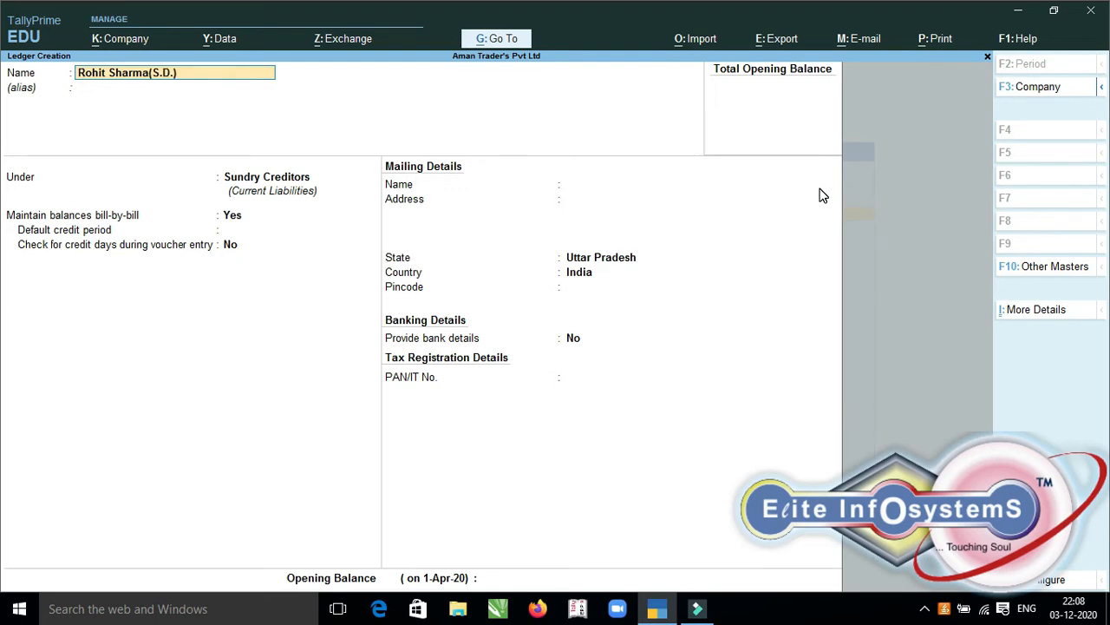
{"action": "key", "text": "Return"}
{"action": "type", "text": "Su"}
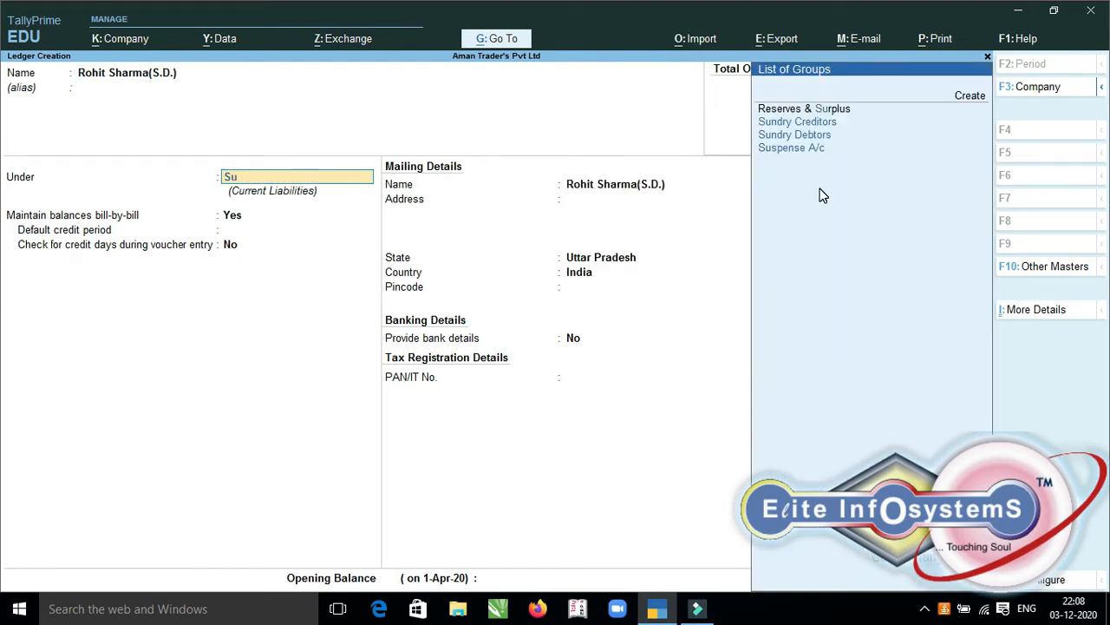
{"action": "key", "text": "Up"}
{"action": "key", "text": "Up"}
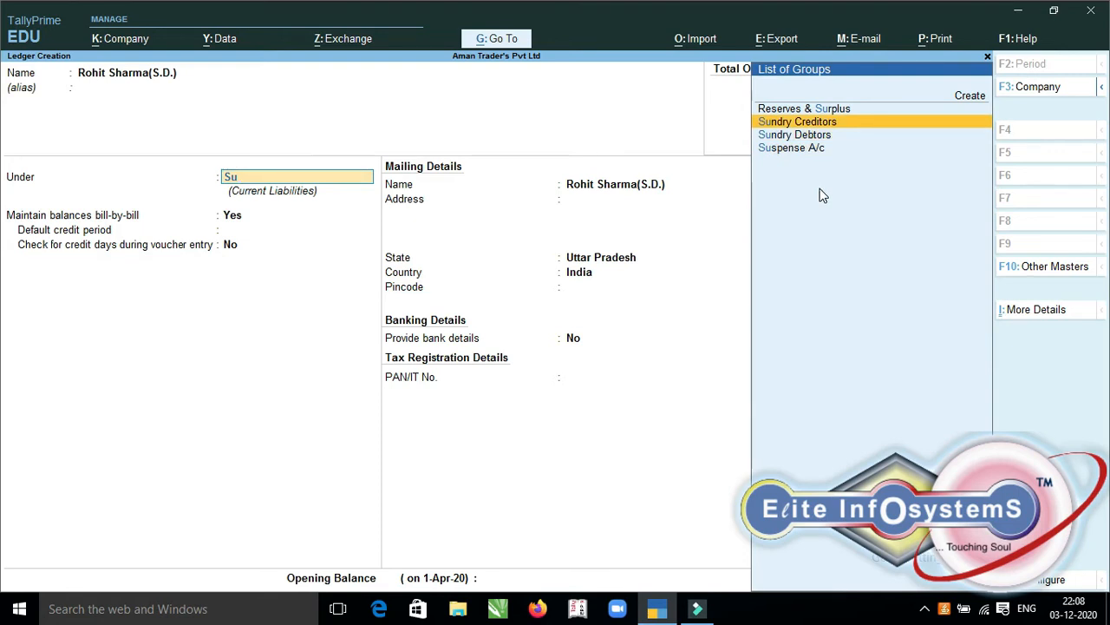
{"action": "key", "text": "Down"}
{"action": "key", "text": "Return"}
Keep the debtor ledger's default bill-by-bill and mailing details and save the ledger
{"action": "key", "text": "Return"}
{"action": "key", "text": "Return"}
{"action": "key", "text": "Return"}
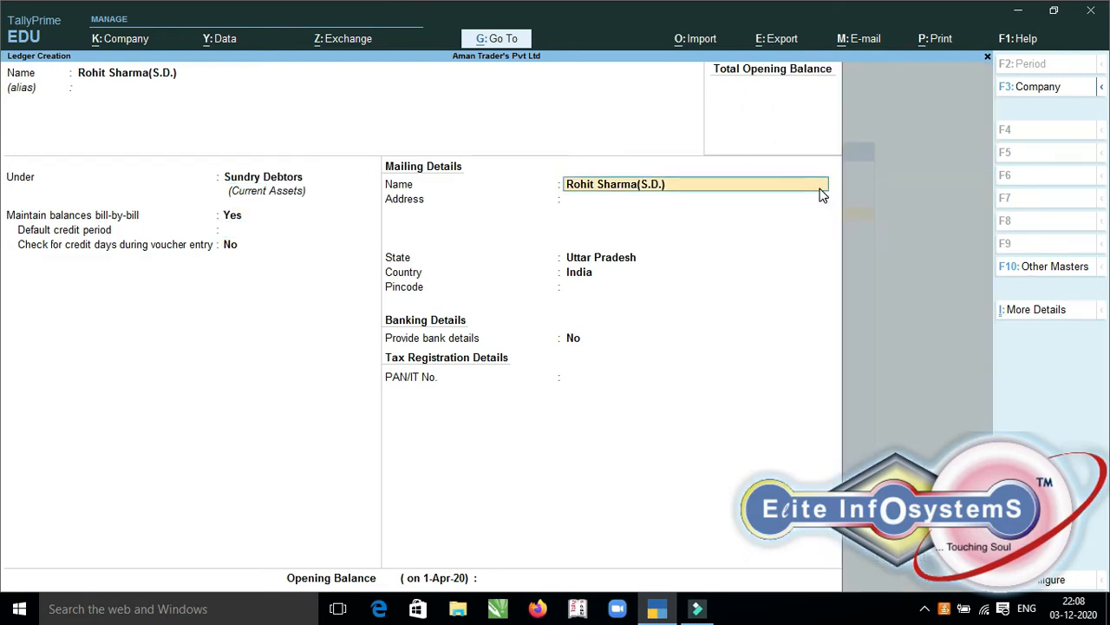
{"action": "key", "text": "Return"}
{"action": "key", "text": "Return"}
{"action": "key", "text": "ctrl"}
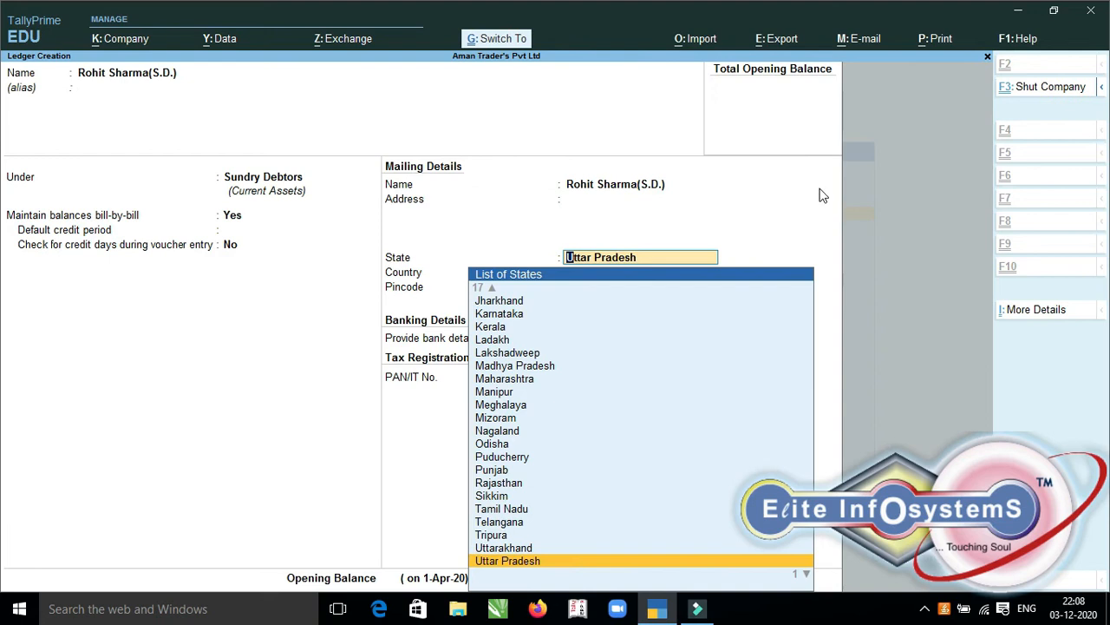
{"action": "key", "text": "ctrl+a"}
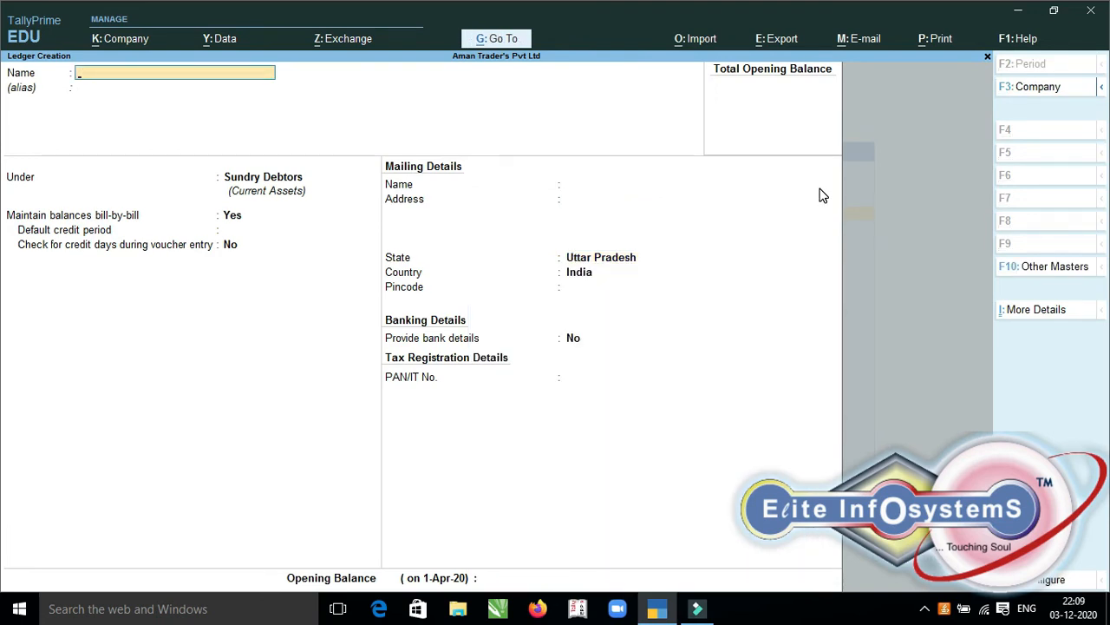
Leave ledger creation and open accounting voucher entry from the gateway
{"action": "key", "text": "Escape"}
{"action": "key", "text": "Return"}
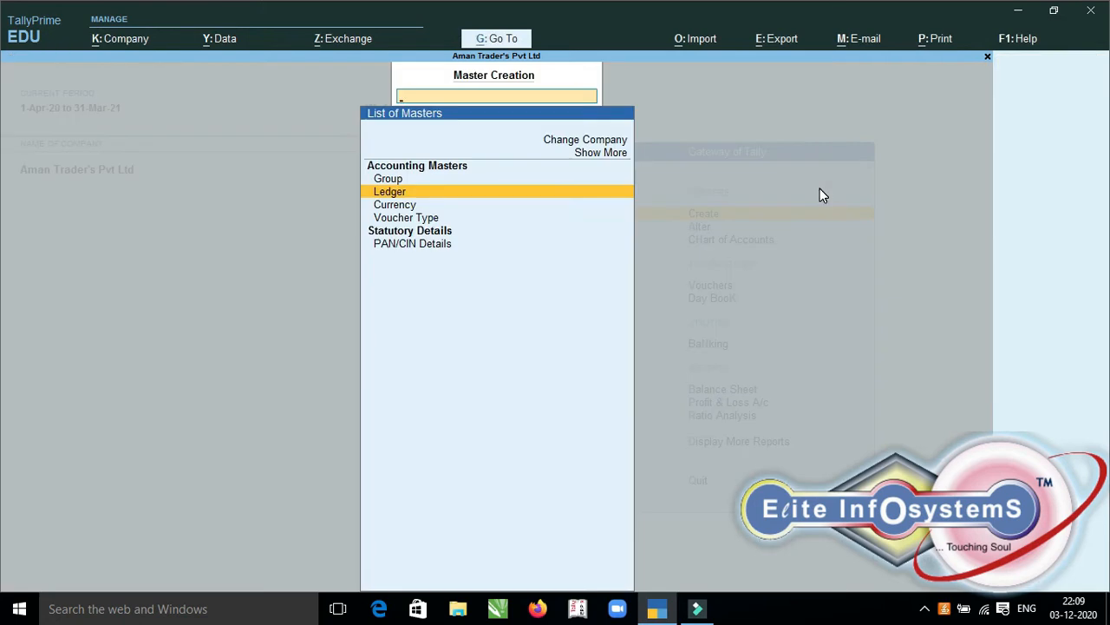
{"action": "key", "text": "Escape"}
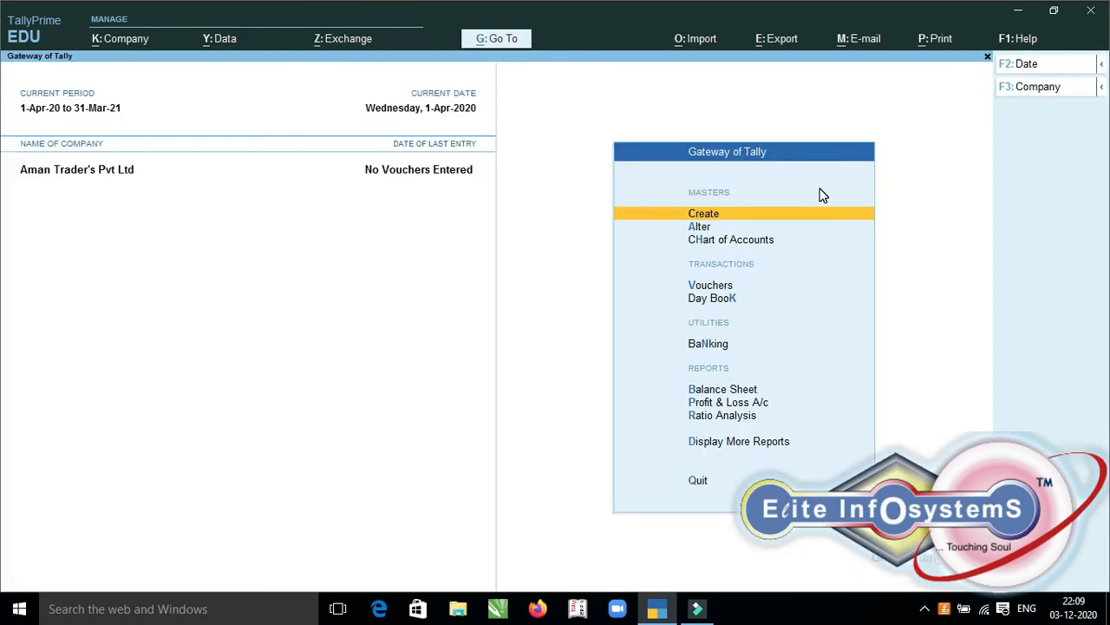
{"action": "key", "text": "Down"}
{"action": "key", "text": "Down"}
{"action": "key", "text": "Down"}
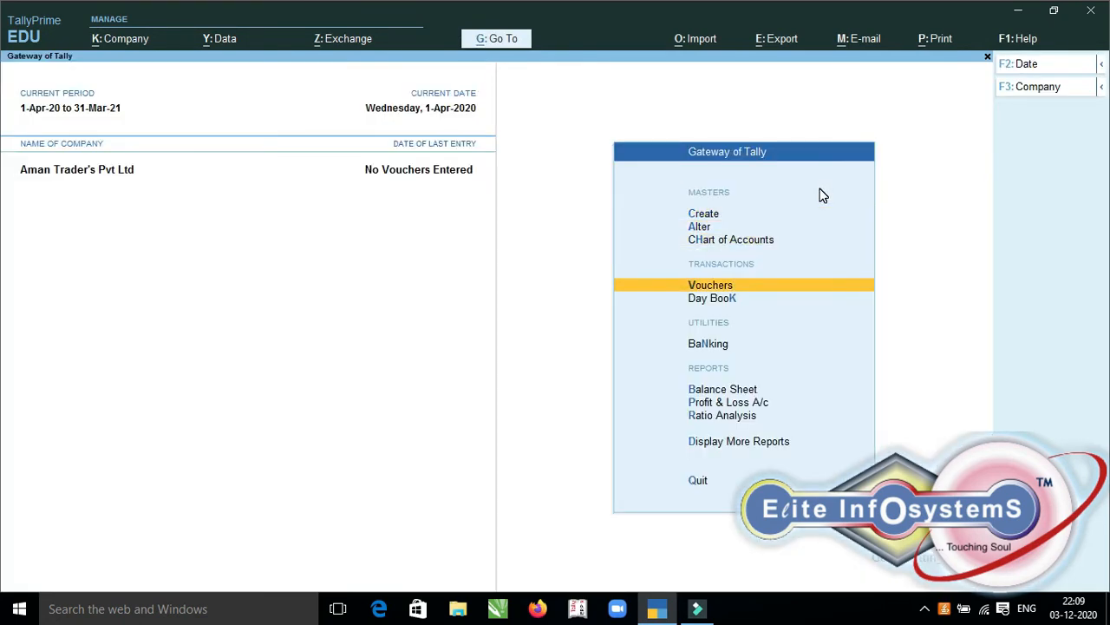
{"action": "key", "text": "Return"}
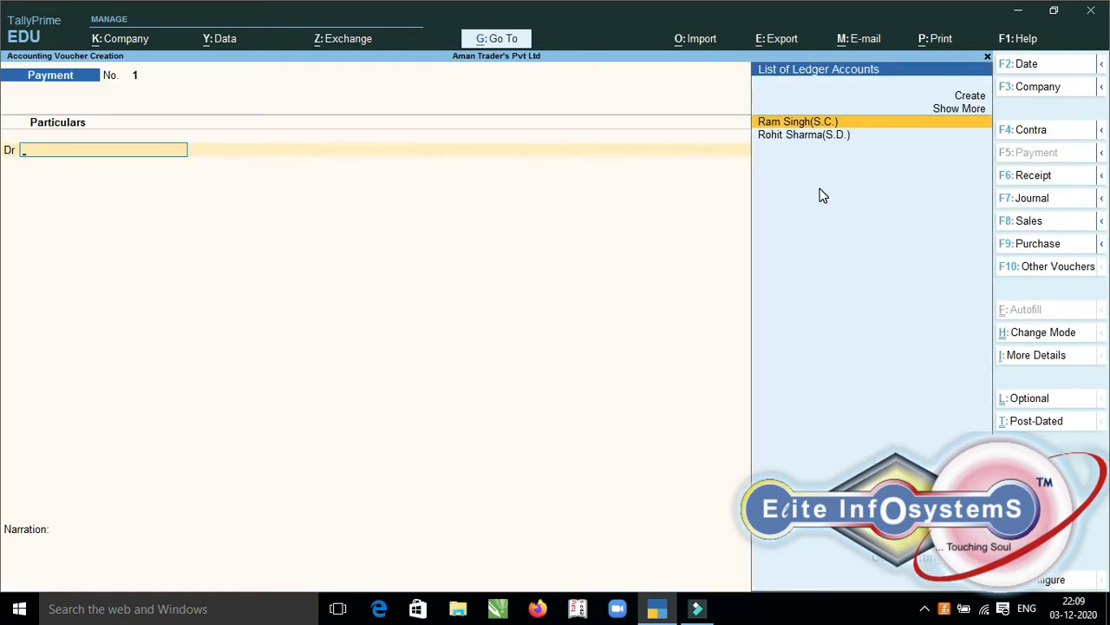
Switch voucher entry to a Purchase voucher and change its mode to As Voucher
{"action": "left_click", "coordinate": [1039, 245]}
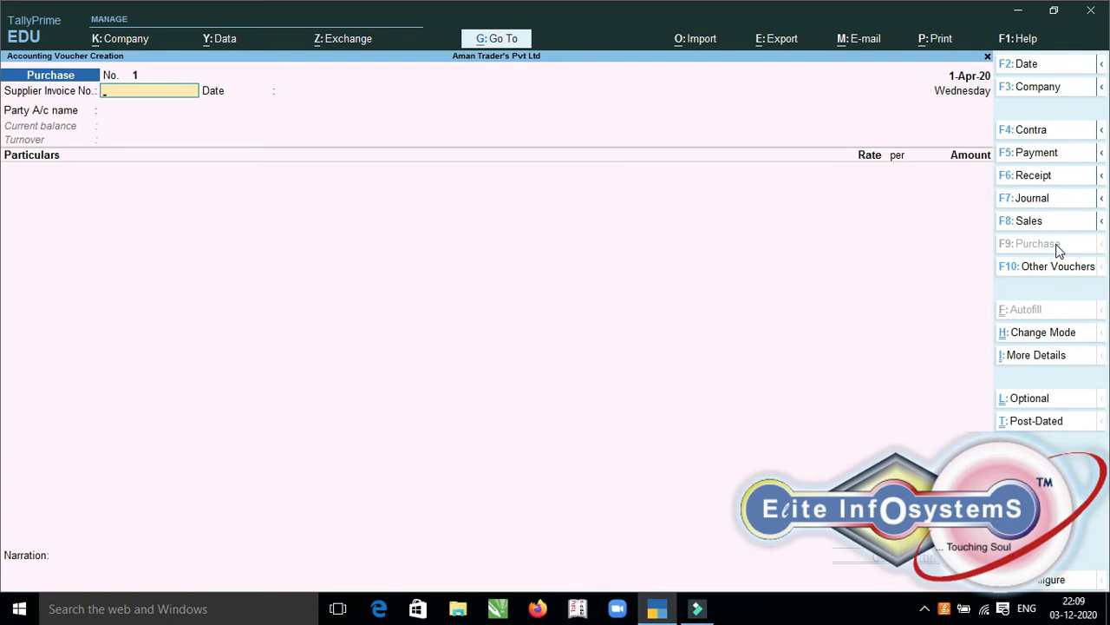
{"action": "key", "text": "ctrl"}
{"action": "left_click", "coordinate": [1039, 338]}
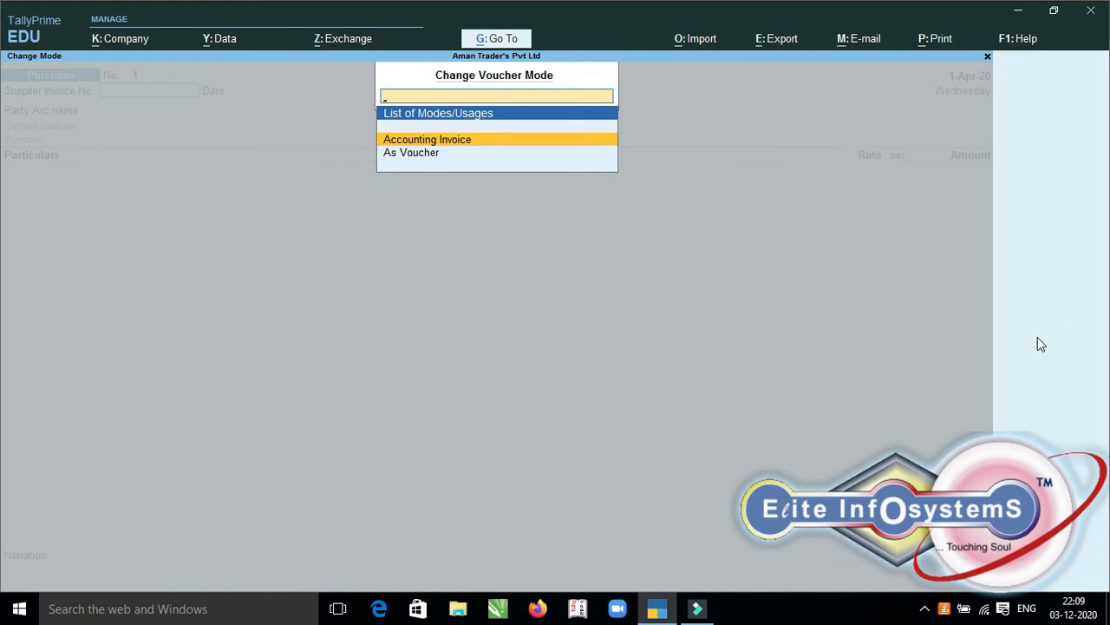
{"action": "key", "text": "Down"}
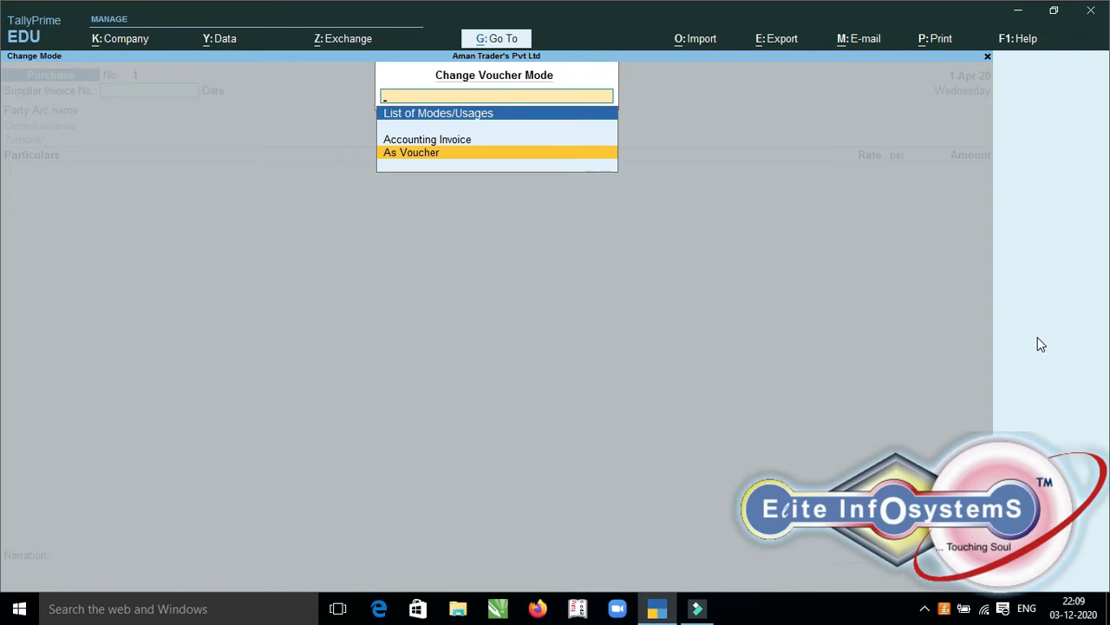
{"action": "key", "text": "Return"}
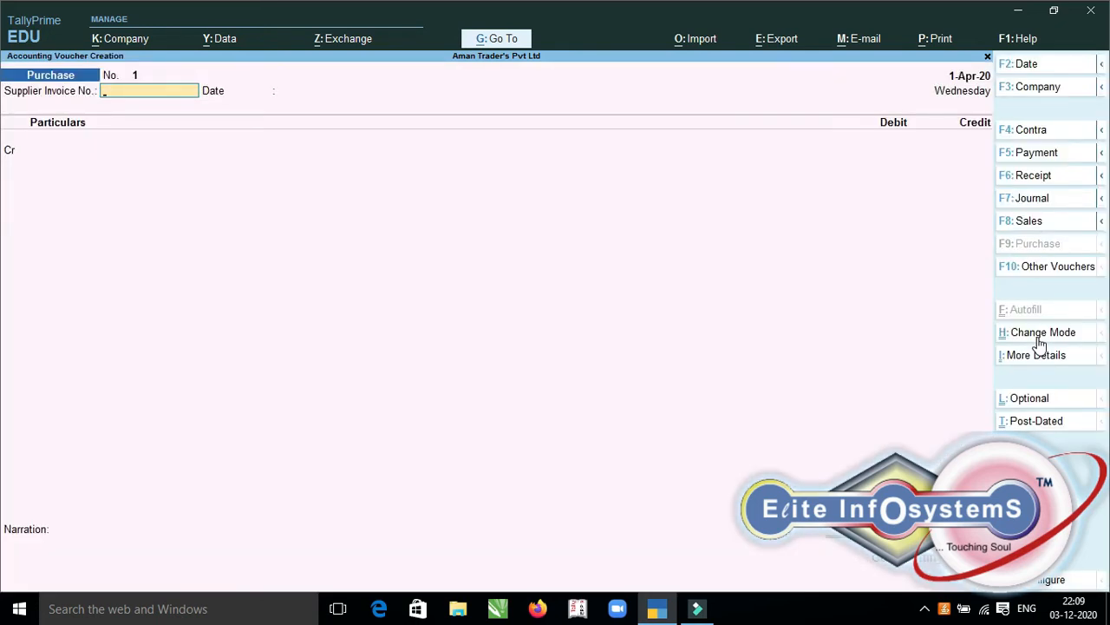
Enter 123 as the purchase voucher's supplier invoice number and accept 1-Apr-20 as its date
{"action": "key", "text": "Return"}
{"action": "key", "text": "Return"}
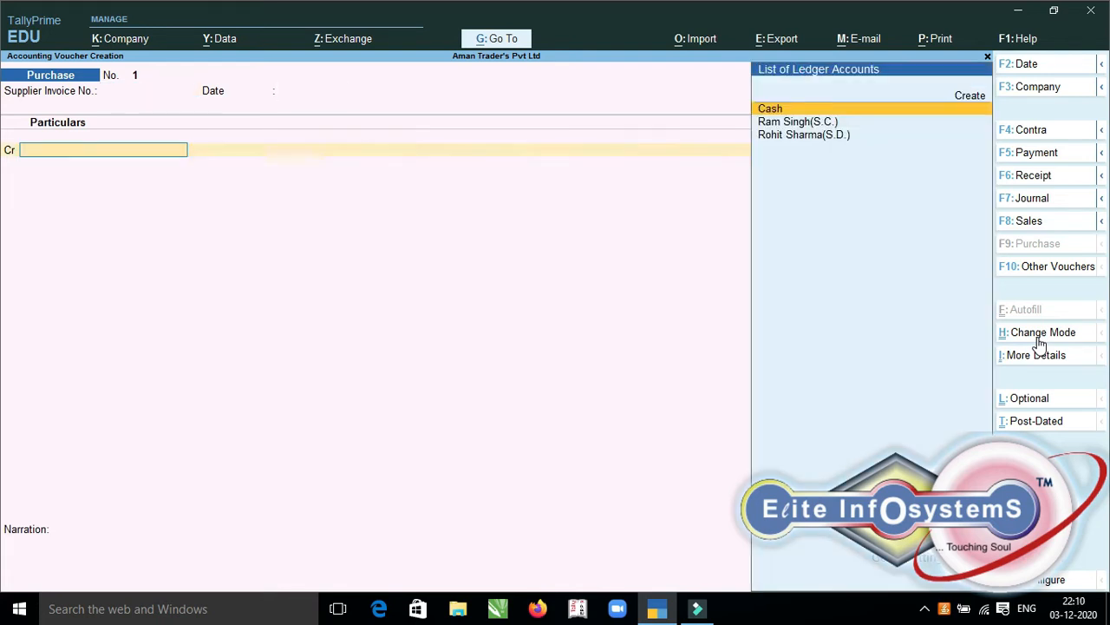
{"action": "key", "text": "BackSpace"}
{"action": "key", "text": "BackSpace"}
{"action": "type", "text": "1"}
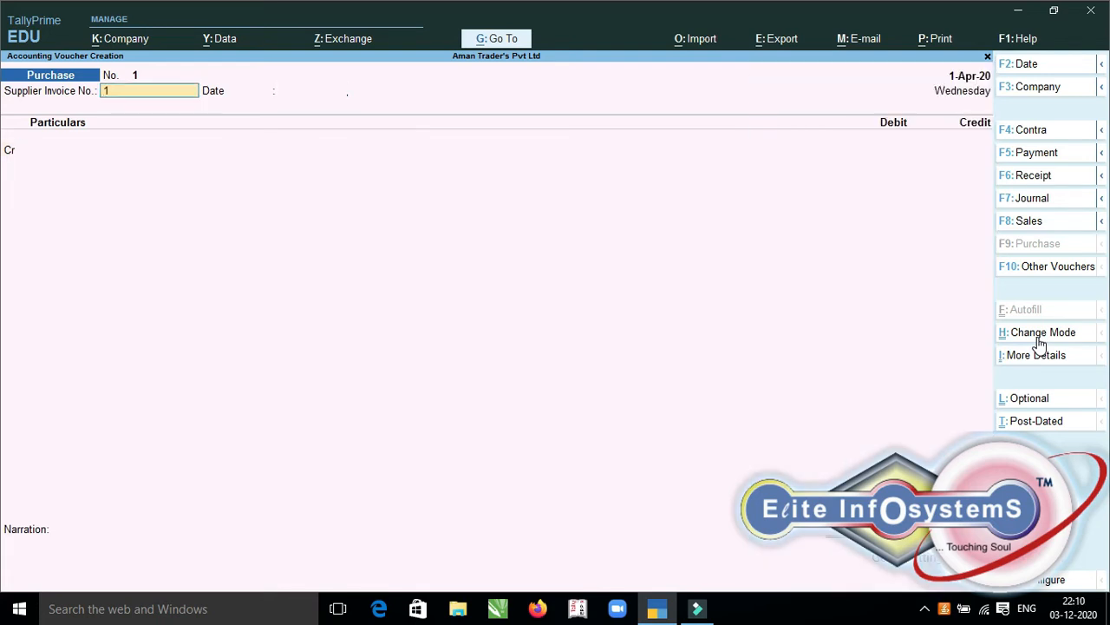
{"action": "type", "text": "23"}
{"action": "key", "text": "Return"}
{"action": "key", "text": "Return"}
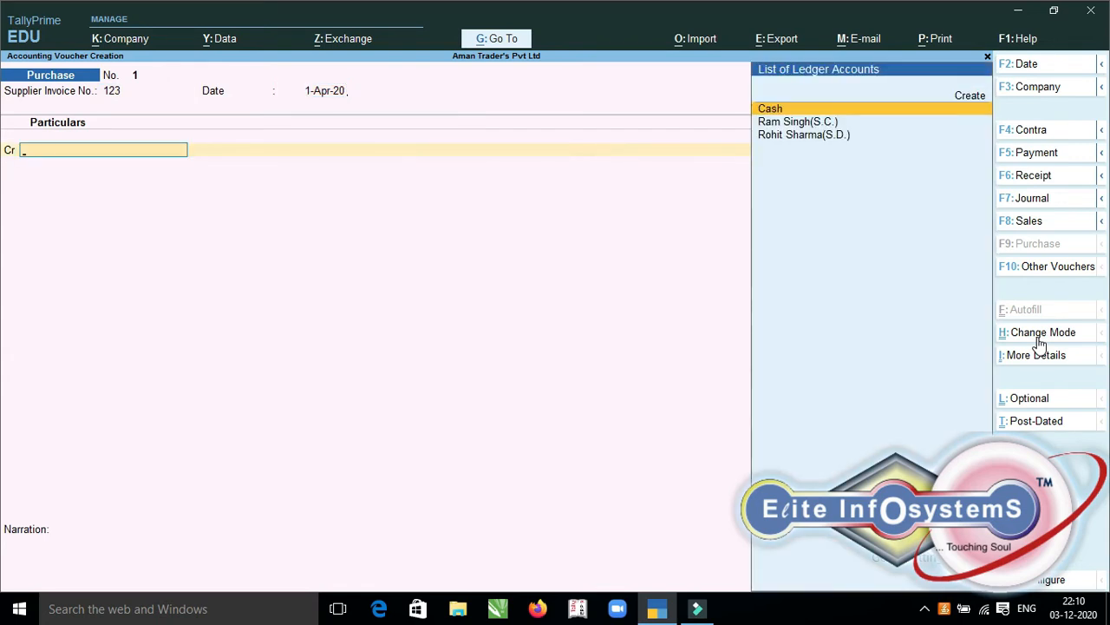
Credit the sundry creditor (S.C.) ledger in the purchase voucher, leaving the receipt details blank and the party details at their defaults
{"action": "key", "text": "Down"}
{"action": "key", "text": "Return"}
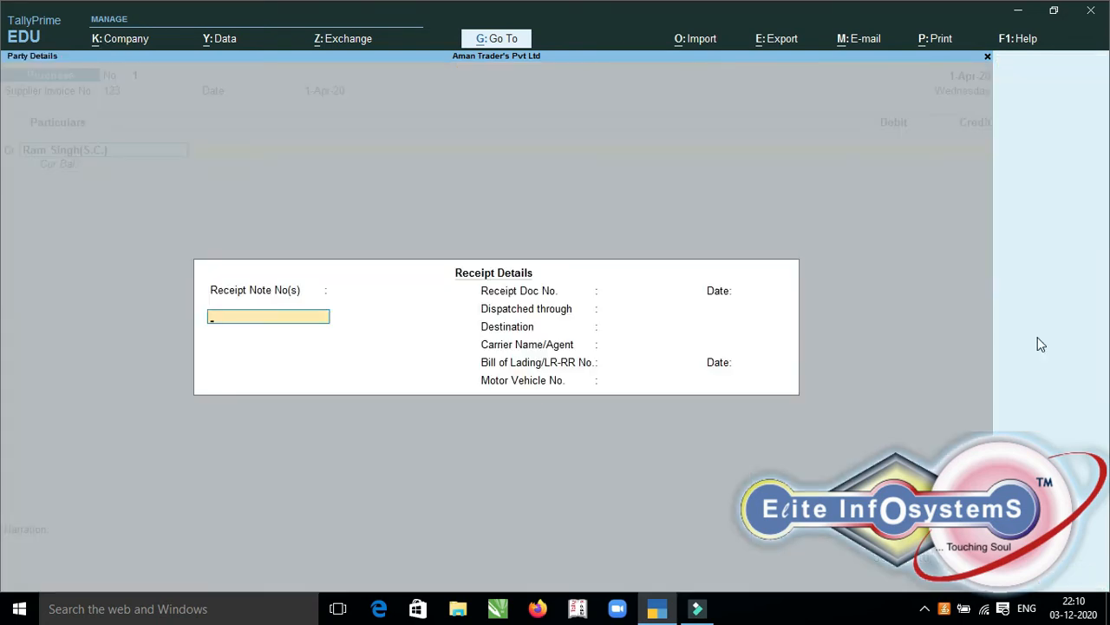
{"action": "key", "text": "Return"}
{"action": "key", "text": "Return"}
{"action": "key", "text": "Return"}
{"action": "key", "text": "Return"}
{"action": "key", "text": "Return"}
{"action": "key", "text": "Return"}
{"action": "key", "text": "Return"}
{"action": "key", "text": "Return"}
{"action": "key", "text": "Return"}
{"action": "key", "text": "Return"}
{"action": "key", "text": "Return"}
{"action": "key", "text": "Return"}
{"action": "key", "text": "Return"}
{"action": "key", "text": "Return"}
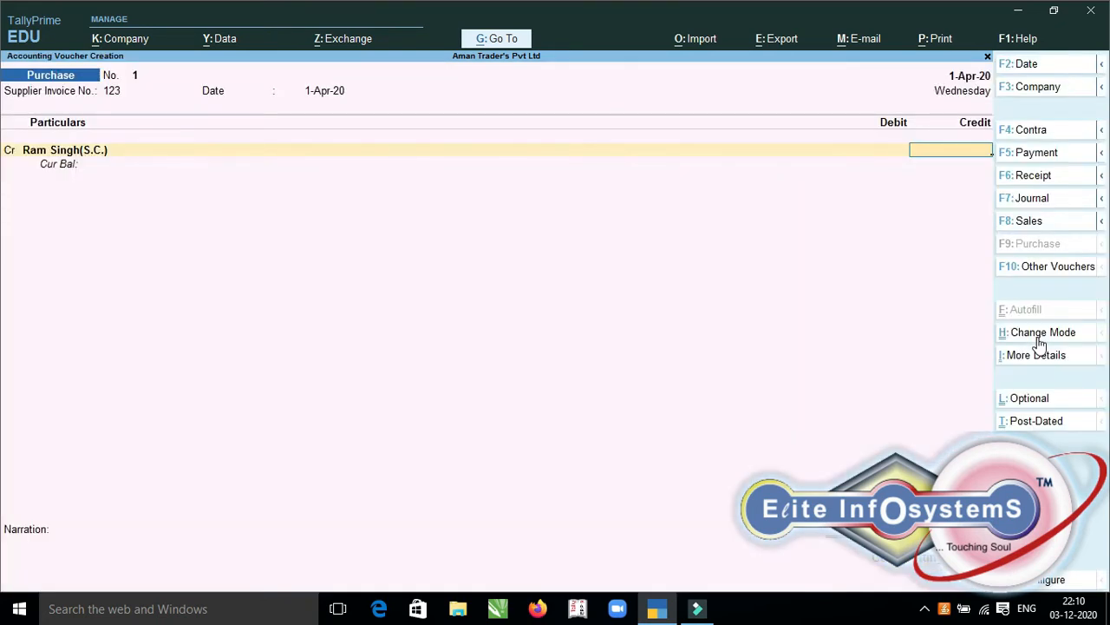
Credit the creditor with 1,00,000 and allocate the full amount bill-wise as New Ref 123
{"action": "type", "text": "100000"}
{"action": "key", "text": "Return"}
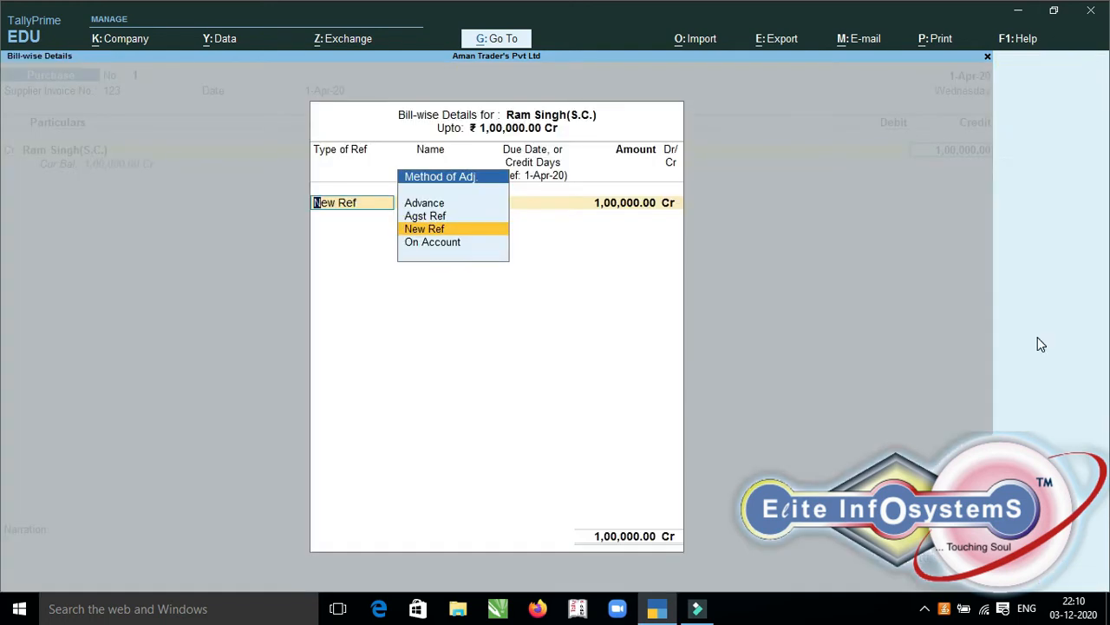
{"action": "key", "text": "Return"}
{"action": "key", "text": "Return"}
{"action": "key", "text": "Return"}
{"action": "key", "text": "Return"}
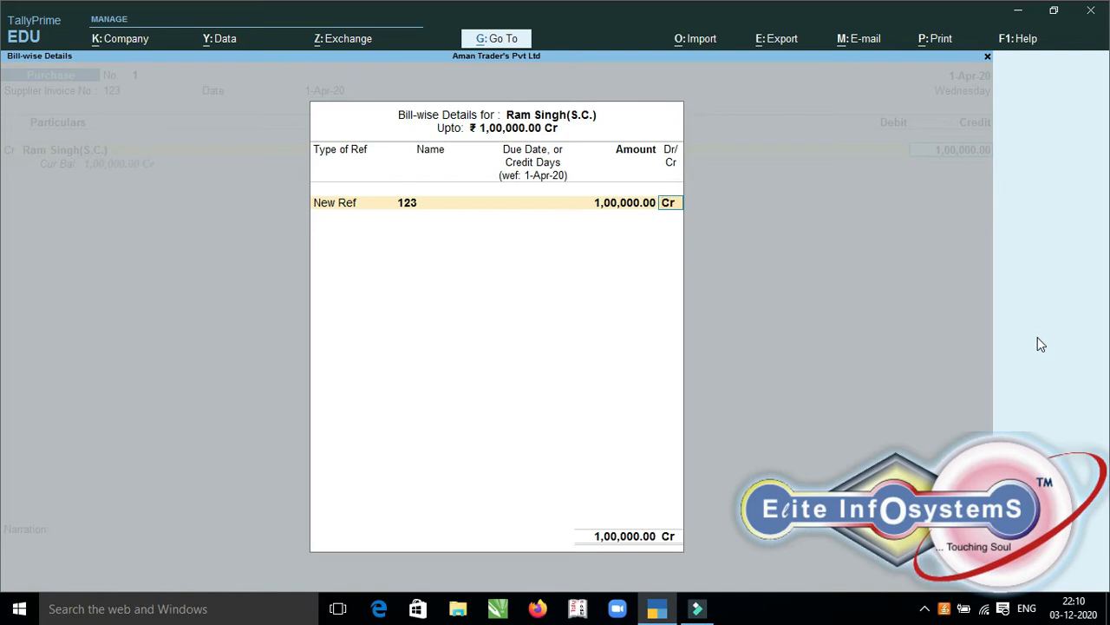
{"action": "key", "text": "Return"}
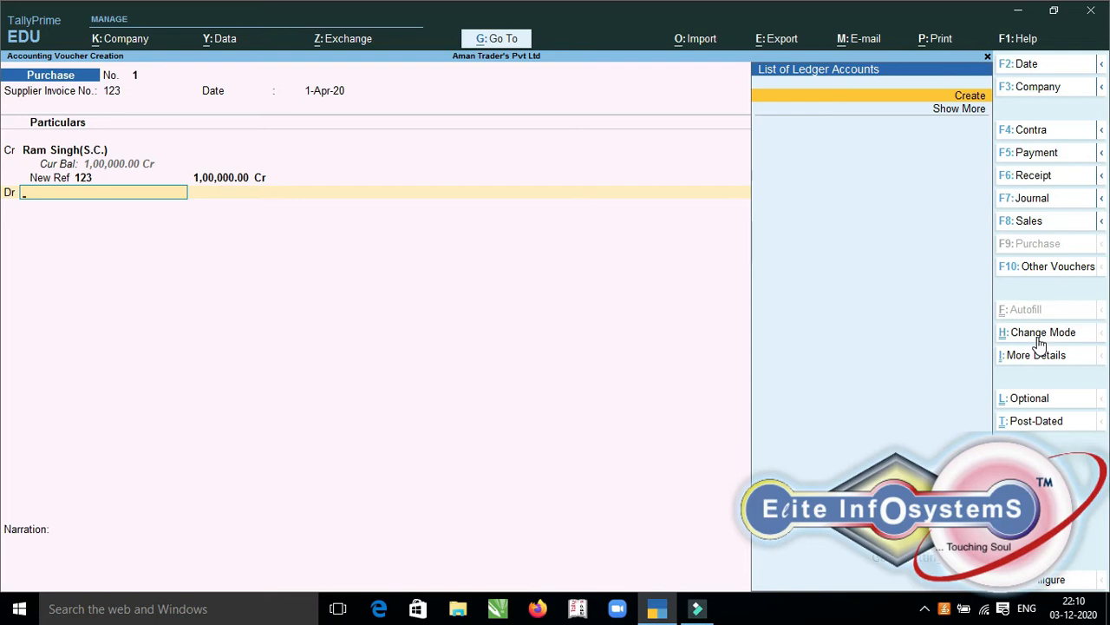
Create a Purchase ledger under Purchase Accounts from the debit line, use it there, and save the purchase voucher
{"action": "key", "text": "alt+c"}
{"action": "type", "text": "Purchase"}
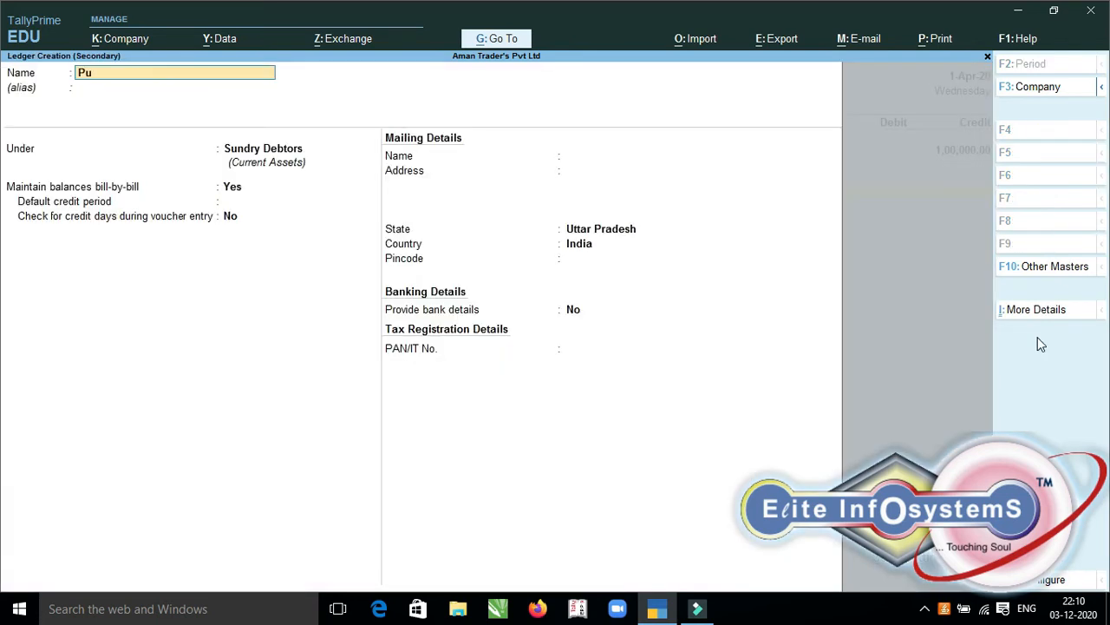
{"action": "key", "text": "Return"}
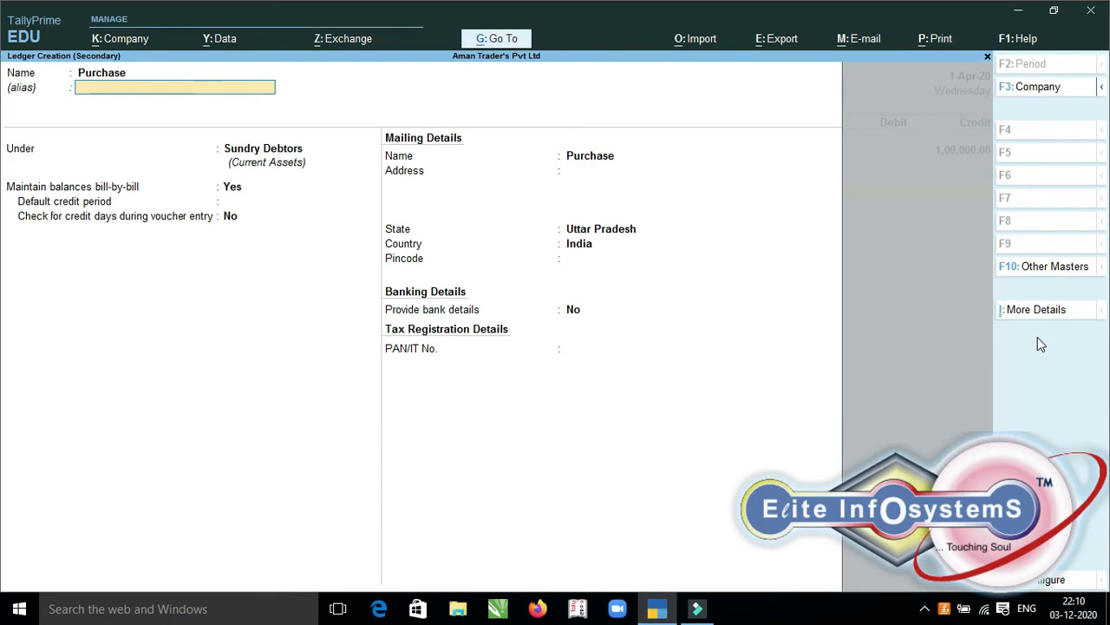
{"action": "key", "text": "Return"}
{"action": "type", "text": "Pur"}
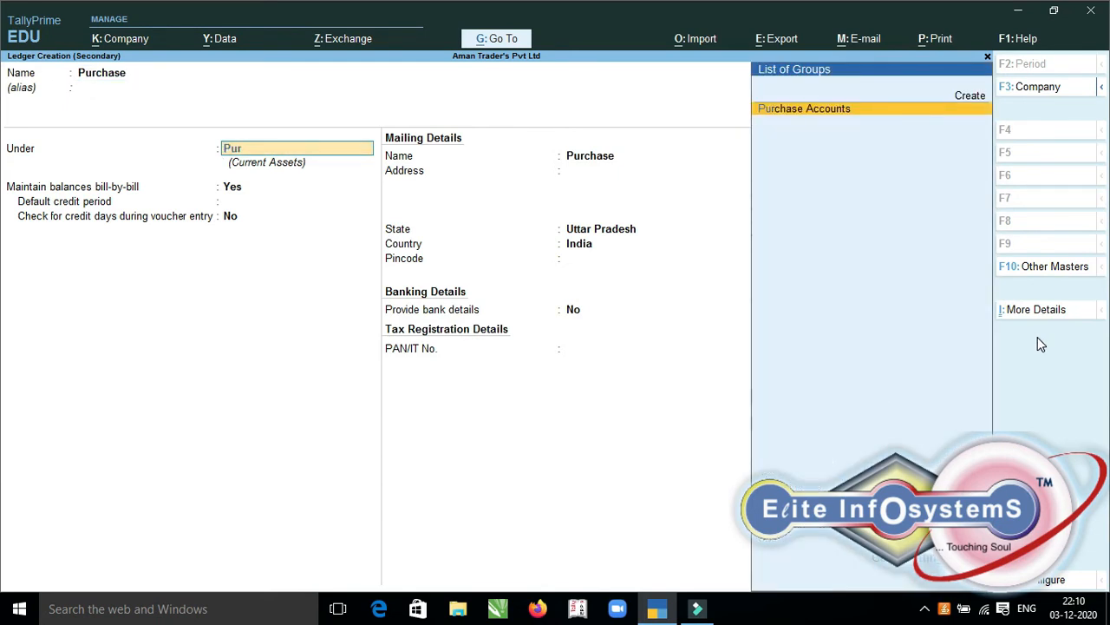
{"action": "key", "text": "Return"}
{"action": "key", "text": "Return"}
{"action": "key", "text": "Return"}
{"action": "key", "text": "Return"}
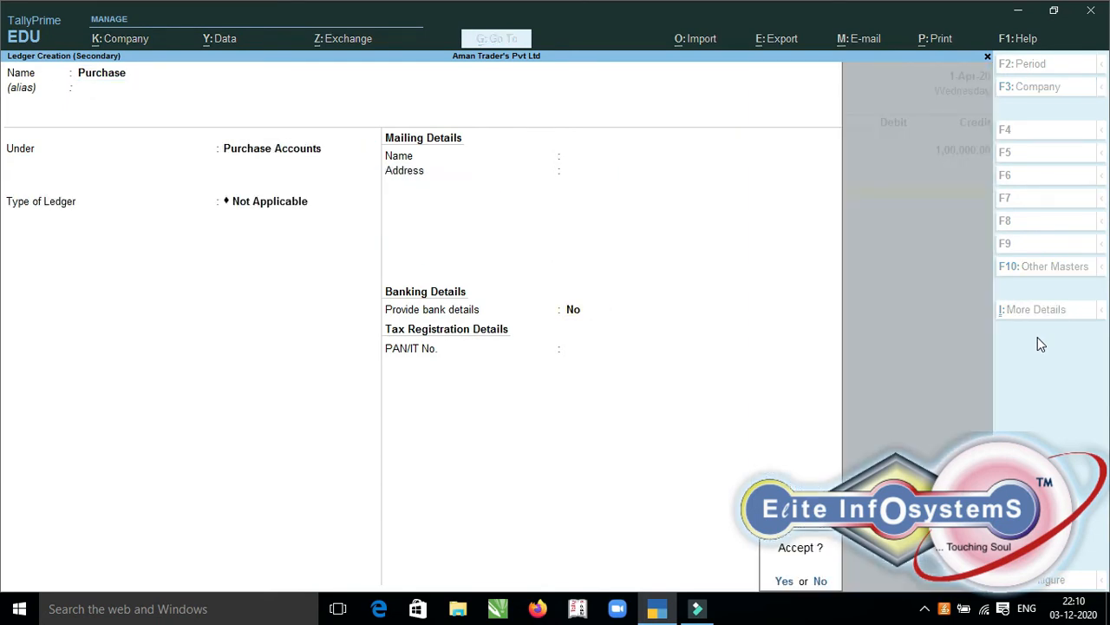
{"action": "key", "text": "Return"}
{"action": "key", "text": "Return"}
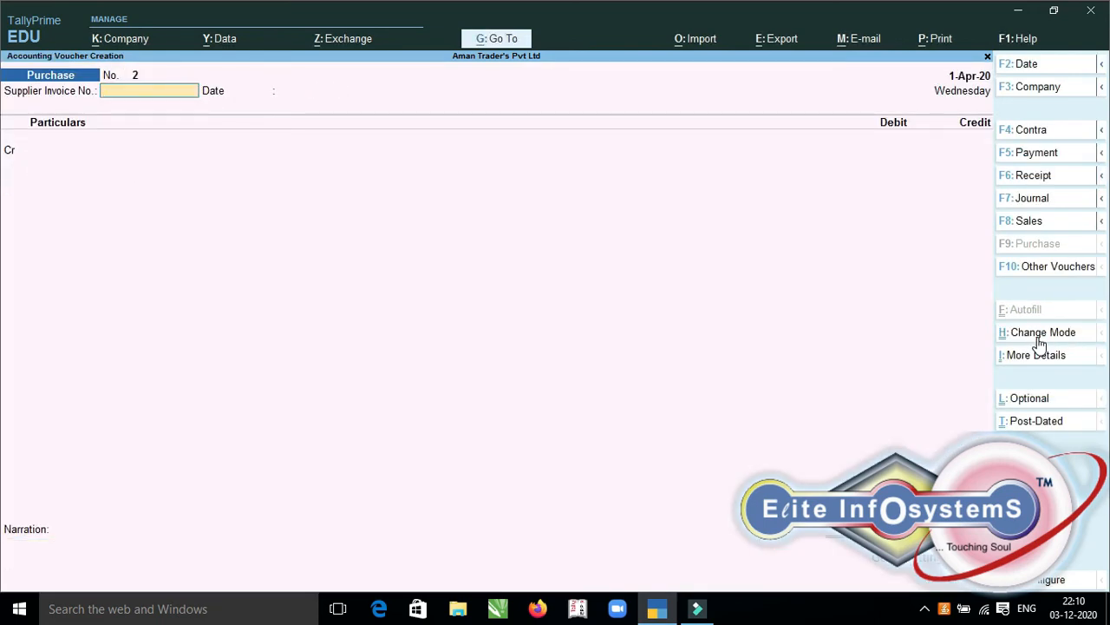
Start a Sales voucher for the sundry debtor (S.D.) ledger, leaving the dispatch details blank and the party details at their defaults
{"action": "key", "text": "F8"}
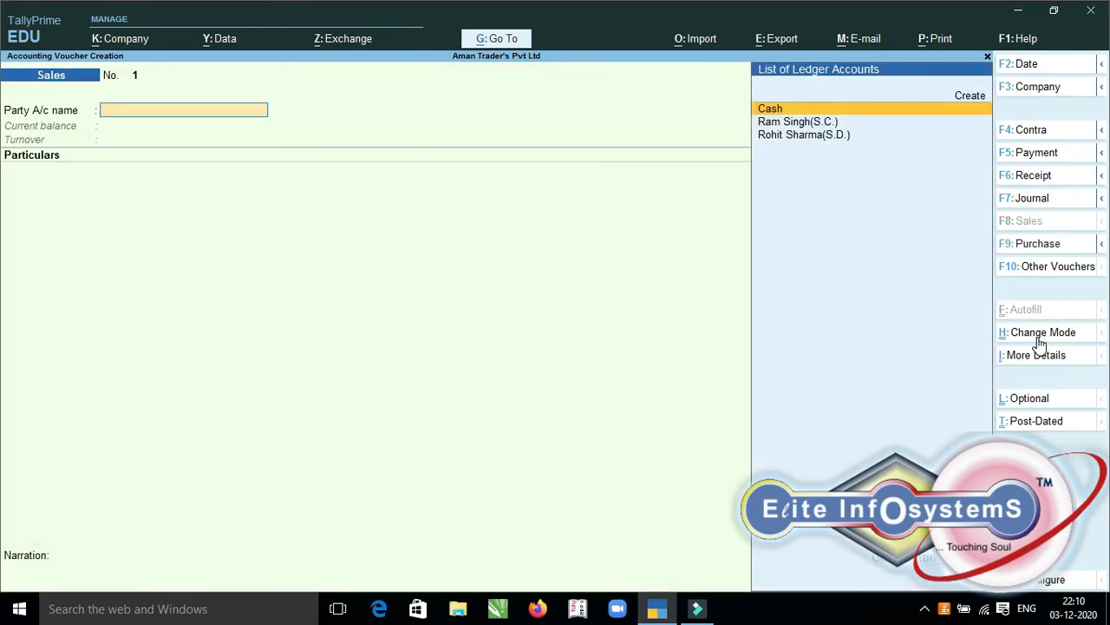
{"action": "key", "text": "Down"}
{"action": "key", "text": "Down"}
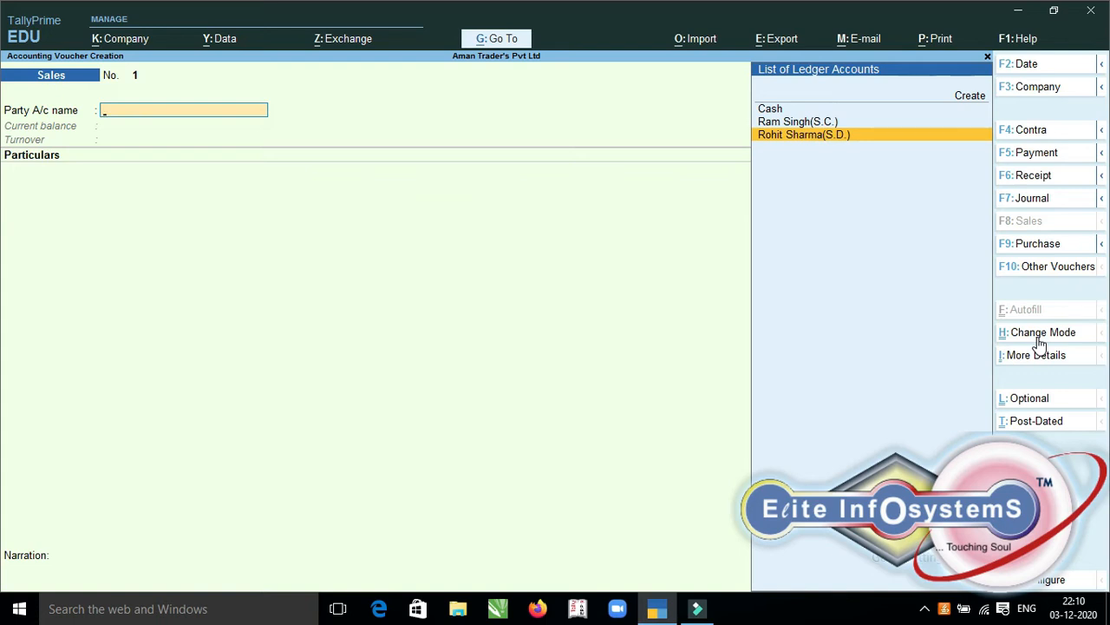
{"action": "key", "text": "Return"}
{"action": "key", "text": "Return"}
{"action": "key", "text": "Return"}
{"action": "key", "text": "Return"}
{"action": "key", "text": "Return"}
{"action": "key", "text": "Return"}
{"action": "key", "text": "Return"}
{"action": "key", "text": "Return"}
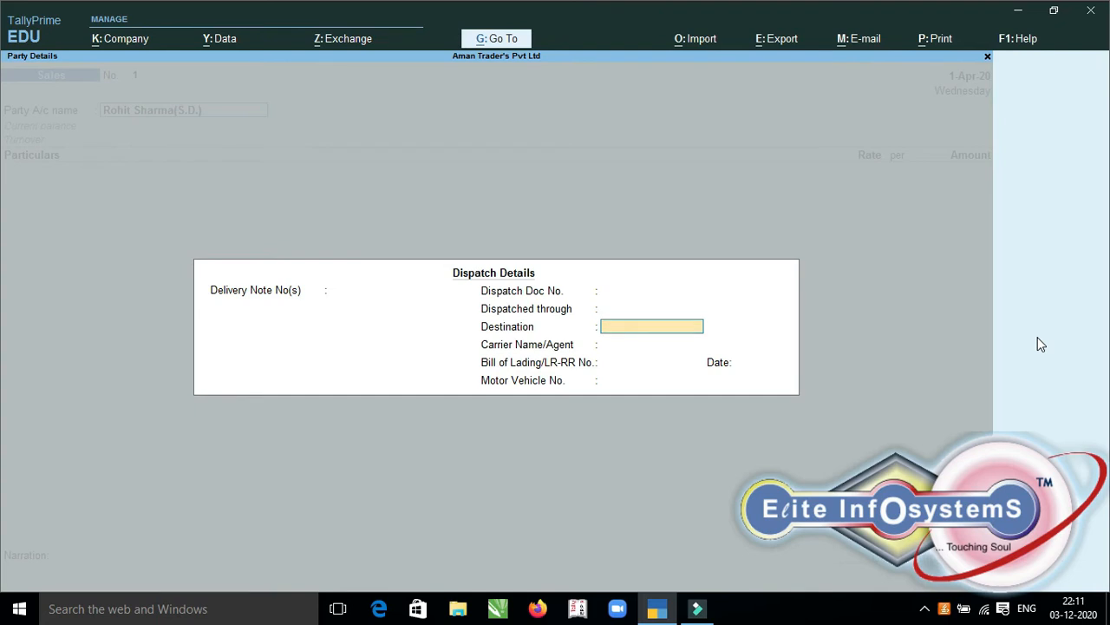
{"action": "key", "text": "Return"}
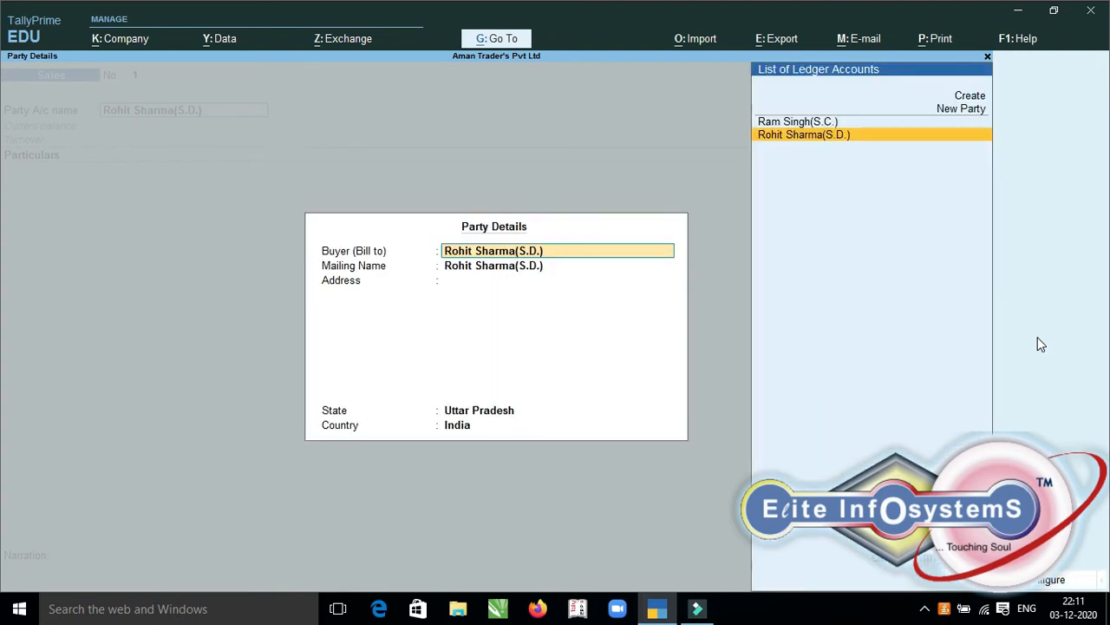
{"action": "key", "text": "Return"}
{"action": "key", "text": "Return"}
{"action": "key", "text": "Return"}
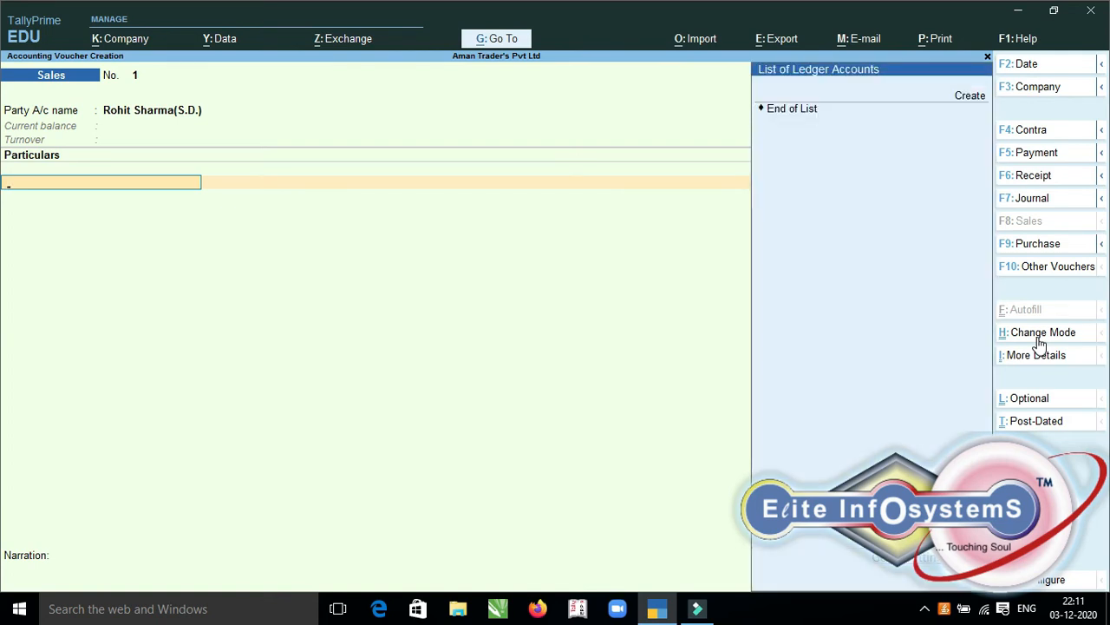
Create a Sales ledger under Sales Accounts from the sales voucher's particulars line and save it with default details
{"action": "key", "text": "Up"}
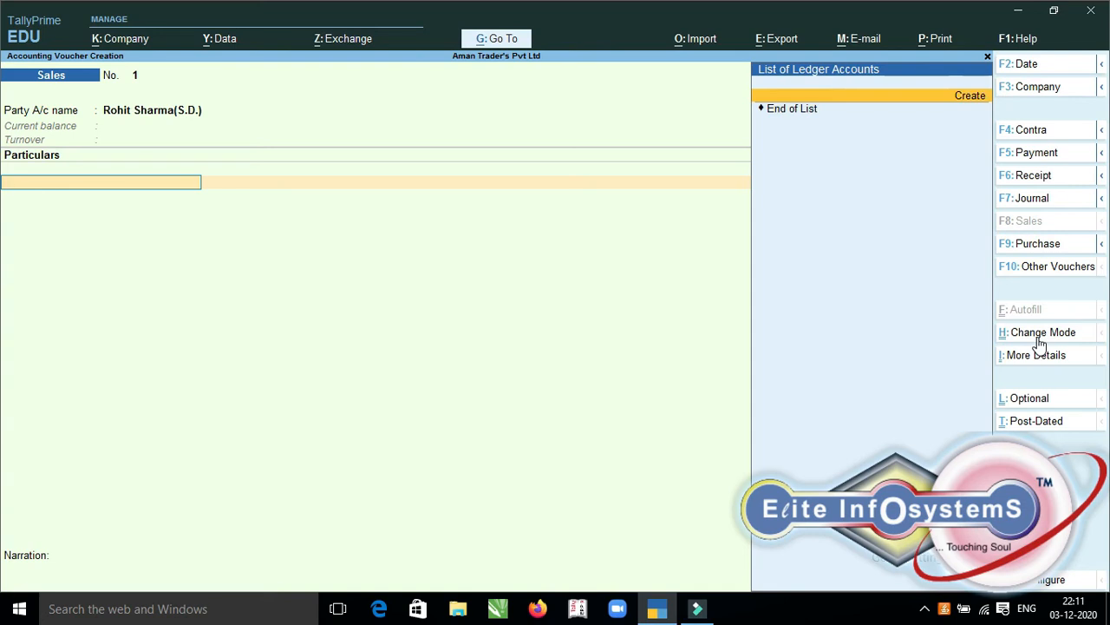
{"action": "key", "text": "Return"}
{"action": "type", "text": "Sales"}
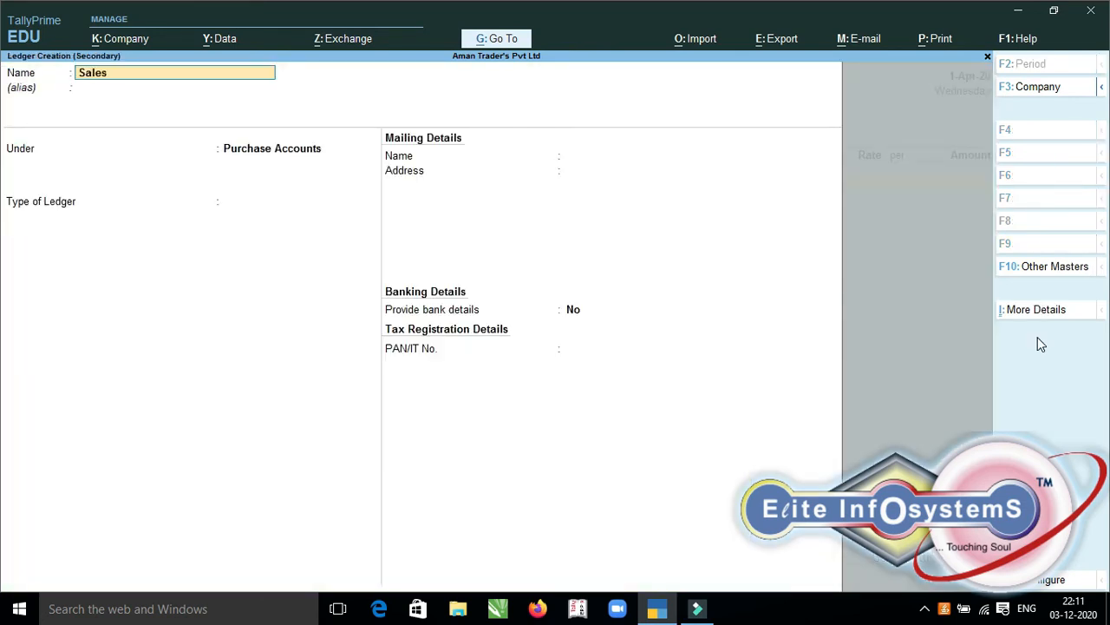
{"action": "key", "text": "Return"}
{"action": "type", "text": "Sal"}
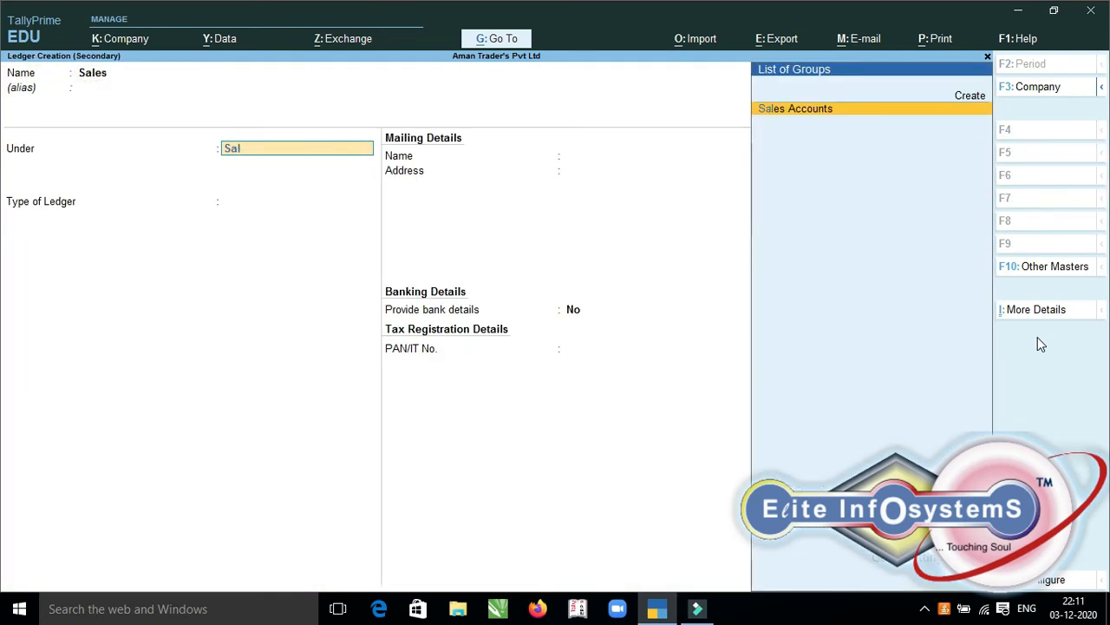
{"action": "key", "text": "Return"}
{"action": "key", "text": "Return"}
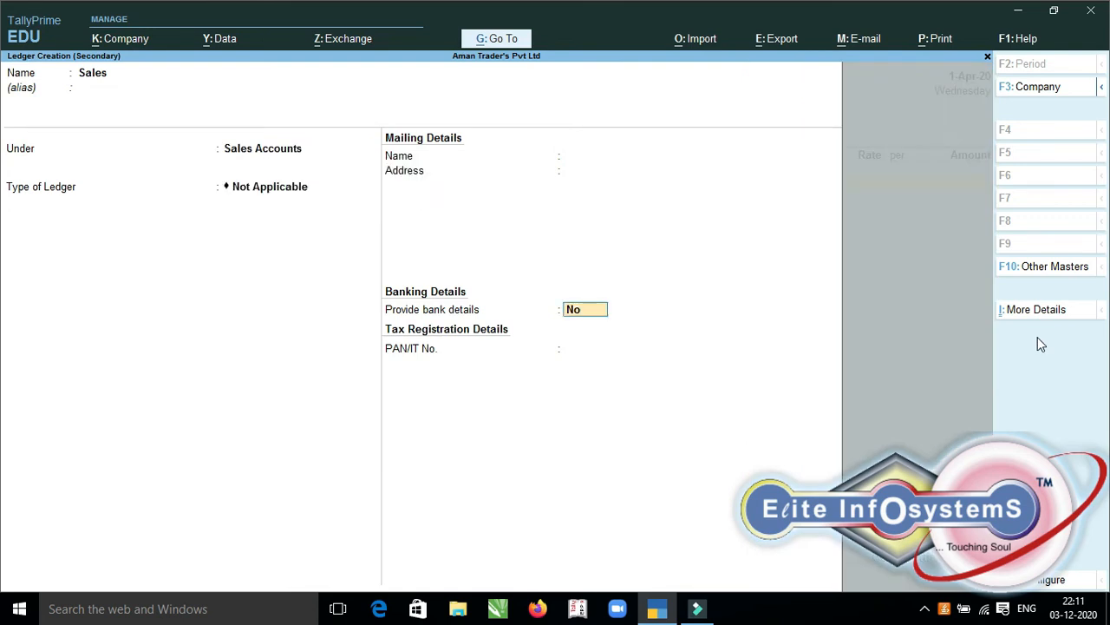
{"action": "key", "text": "ctrl+a"}
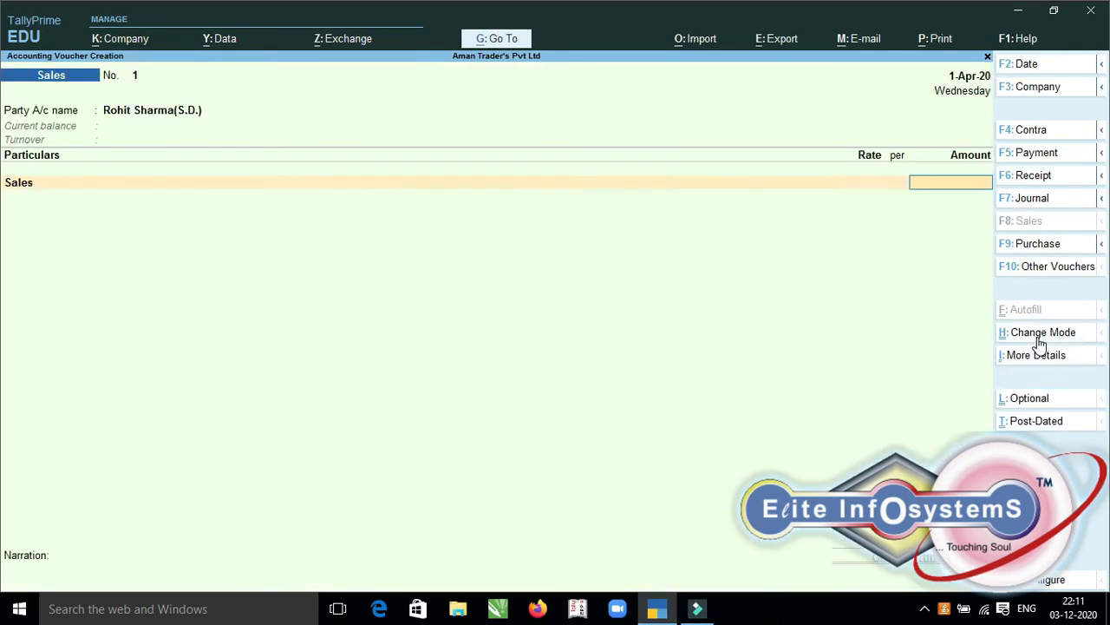
Set the Sales line's amount to 1,50,000, leave the narration blank, and save the sales voucher
{"action": "type", "text": "150000"}
{"action": "key", "text": "Return"}
{"action": "key", "text": "Return"}
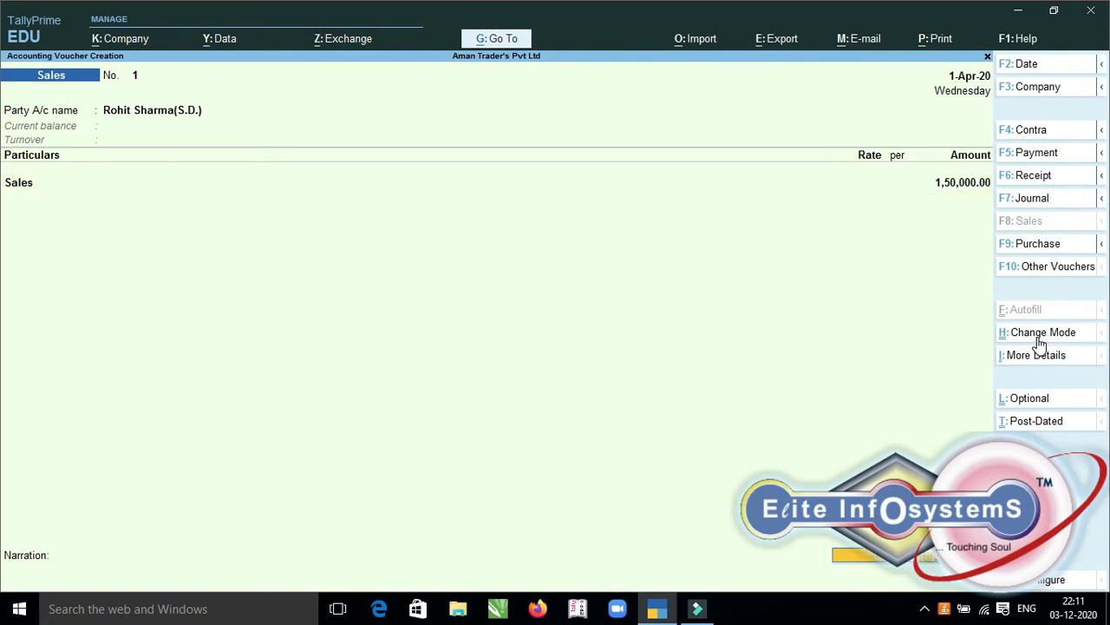
{"action": "key", "text": "Return"}
{"action": "key", "text": "Return"}
{"action": "key", "text": "Return"}
{"action": "key", "text": "Return"}
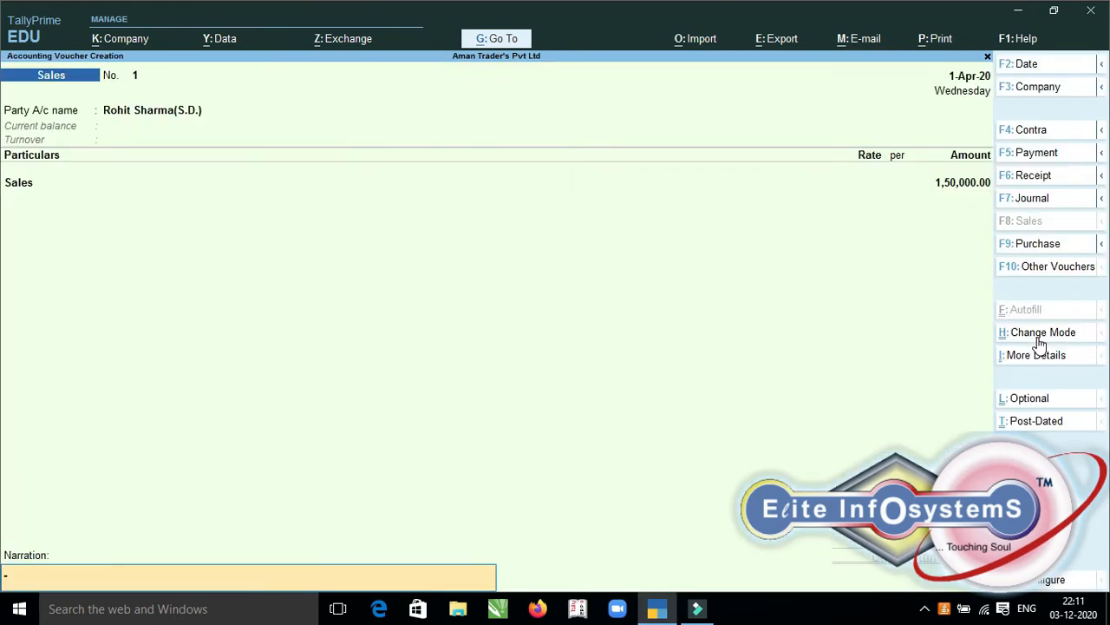
{"action": "key", "text": "Return"}
{"action": "key", "text": "Return"}
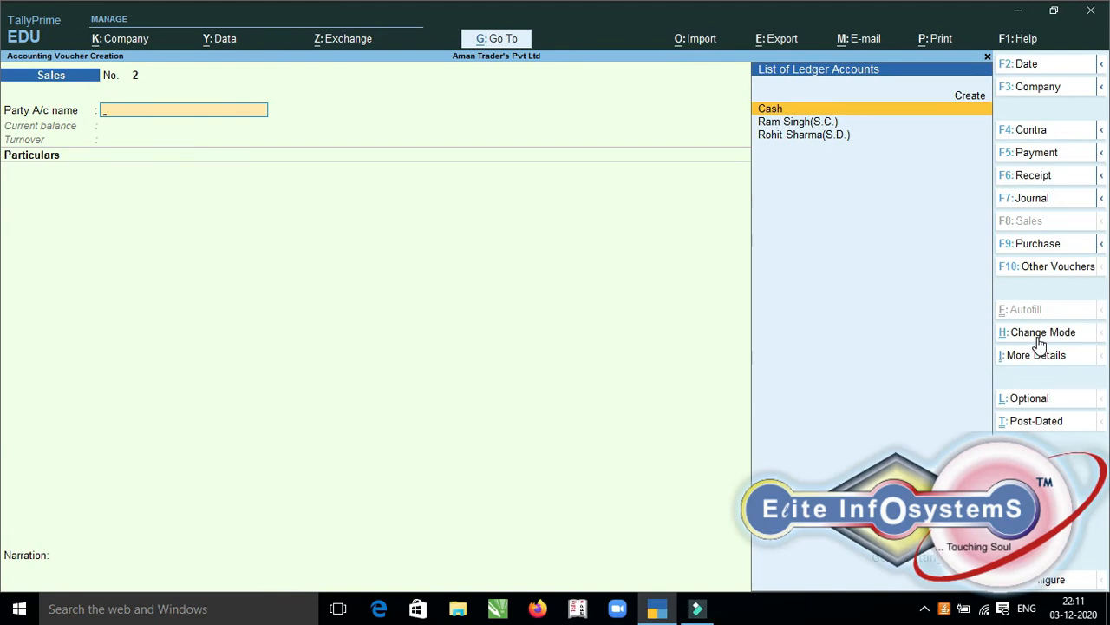
Leave voucher entry, examine the Profit & Loss A/c in its detailed view, and return to the gateway
{"action": "key", "text": "Escape"}
{"action": "key", "text": "Escape"}
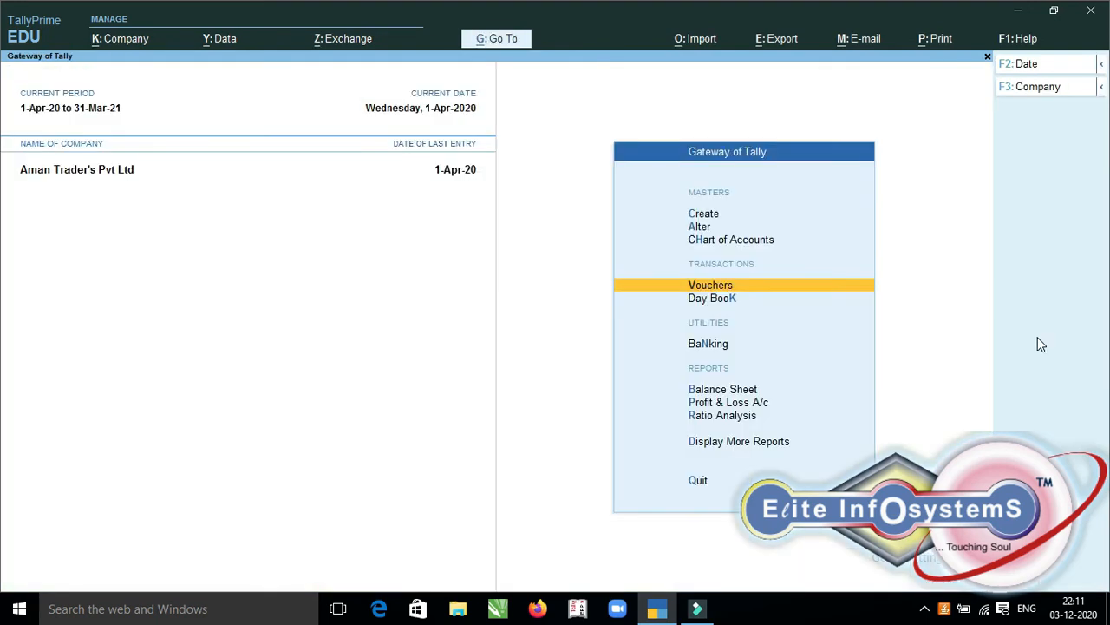
{"action": "key", "text": "Down"}
{"action": "key", "text": "Down"}
{"action": "key", "text": "Down"}
{"action": "key", "text": "Down"}
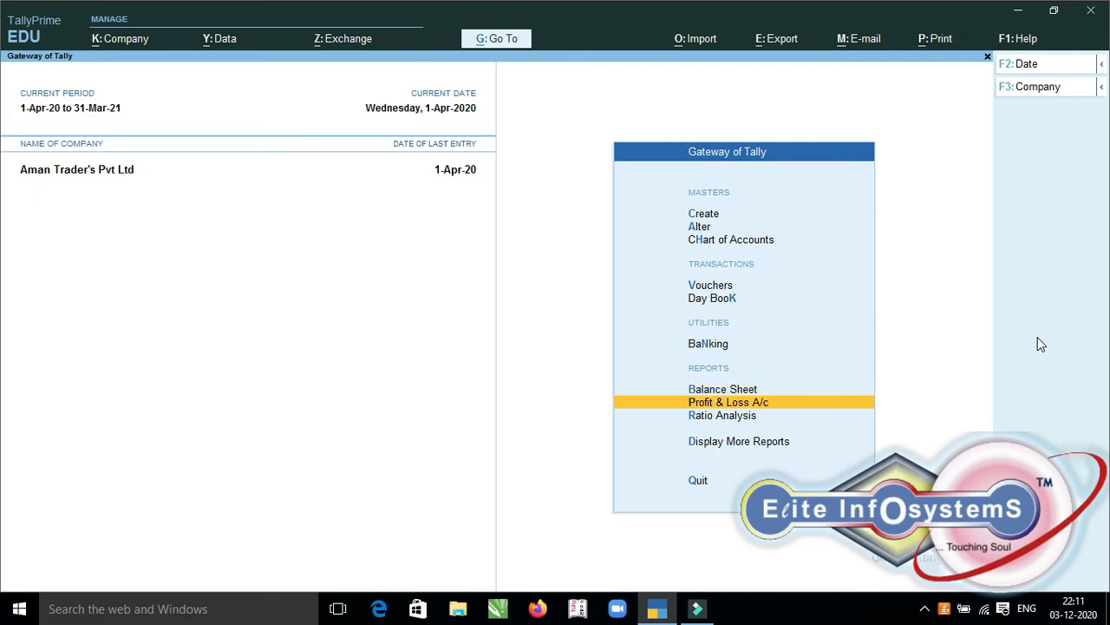
{"action": "key", "text": "Return"}
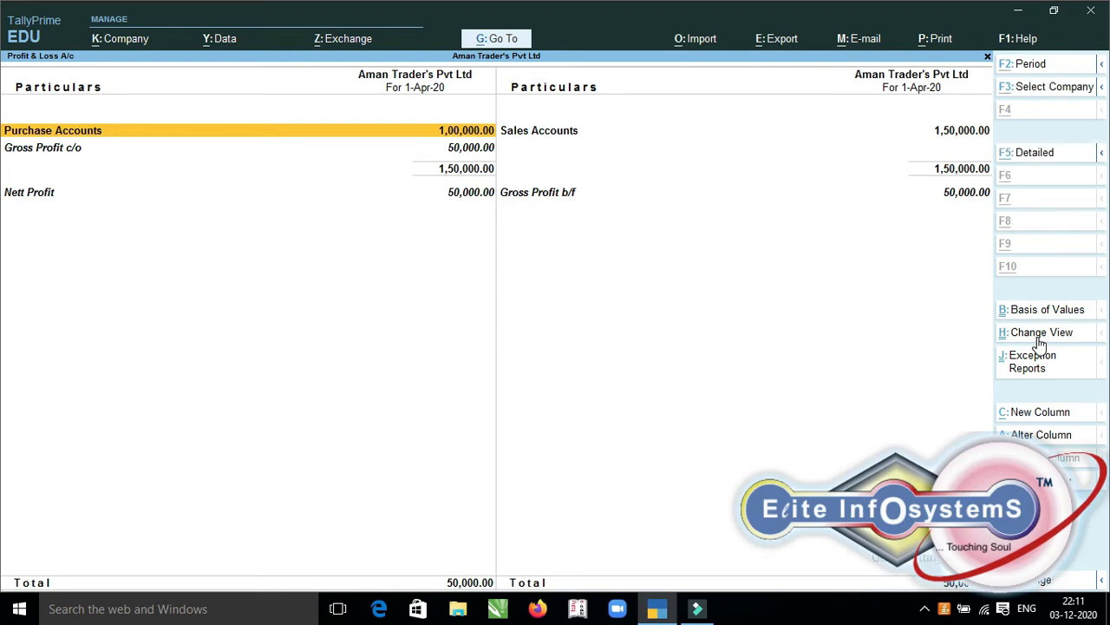
{"action": "key", "text": "alt+F5"}
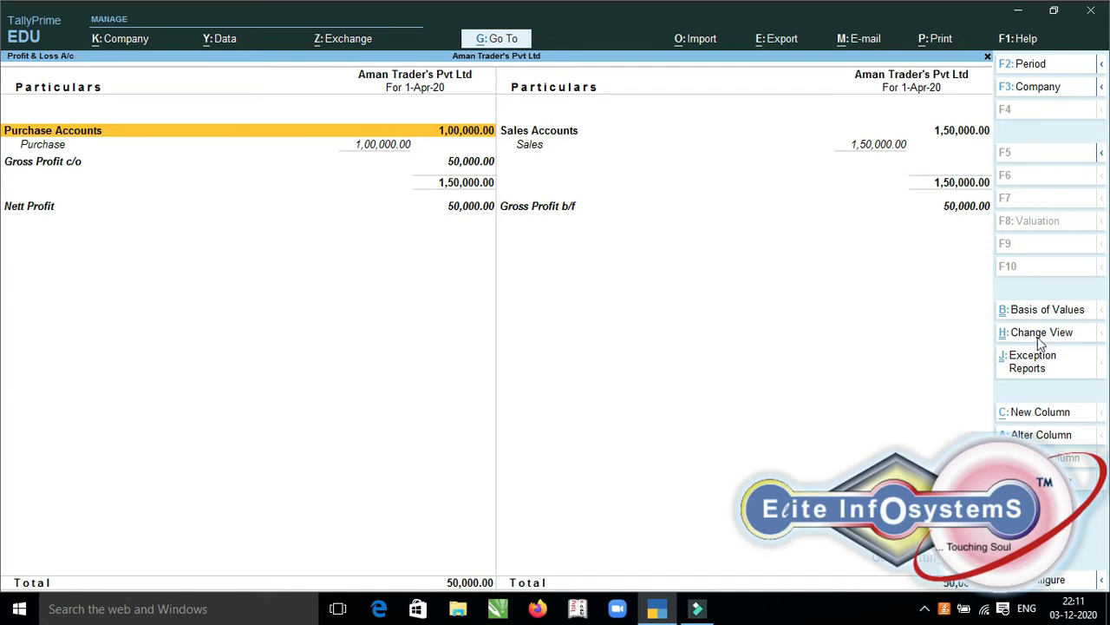
{"action": "key", "text": "Escape"}
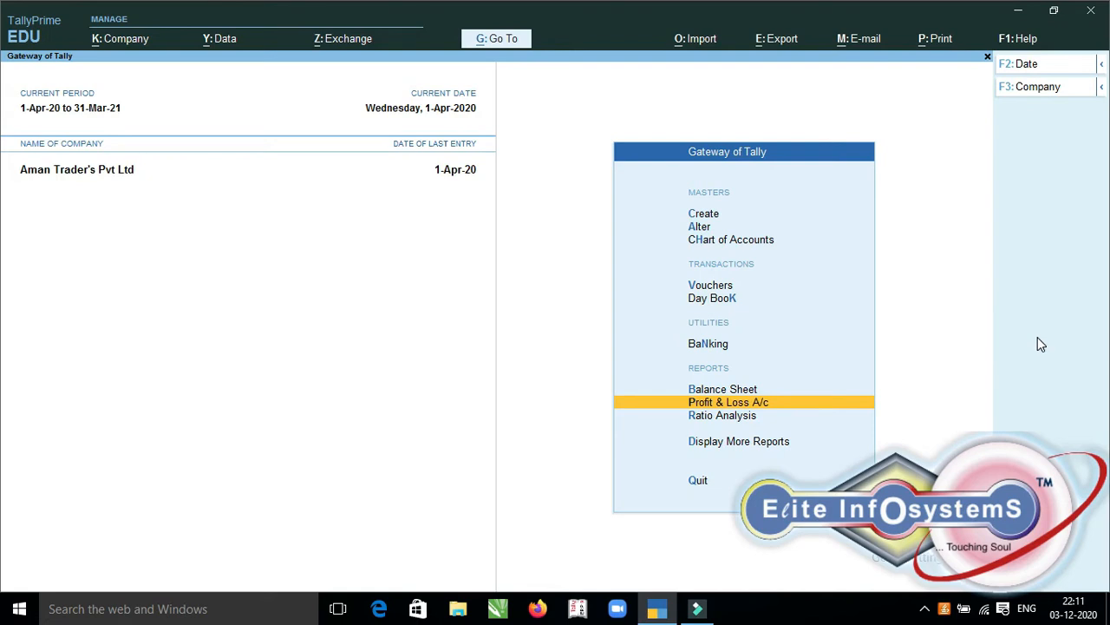
Open voucher entry from the gateway and switch to a new Payment voucher
{"action": "key", "text": "Up"}
{"action": "key", "text": "Up"}
{"action": "key", "text": "Up"}
{"action": "key", "text": "Up"}
{"action": "key", "text": "Up"}
{"action": "key", "text": "Down"}
{"action": "key", "text": "Return"}
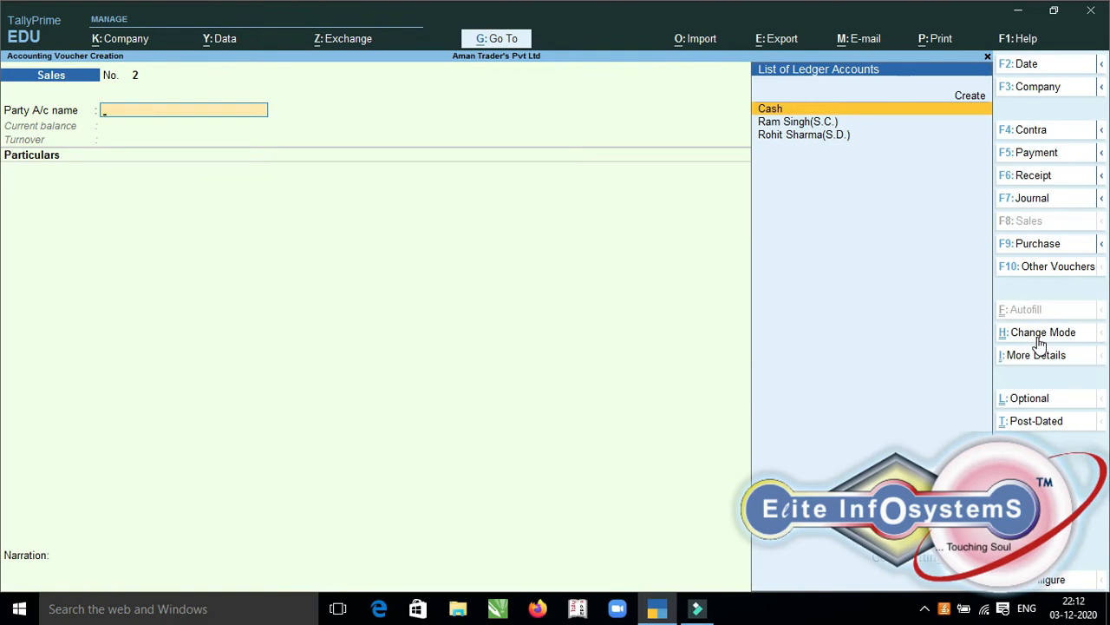
{"action": "key", "text": "F5"}
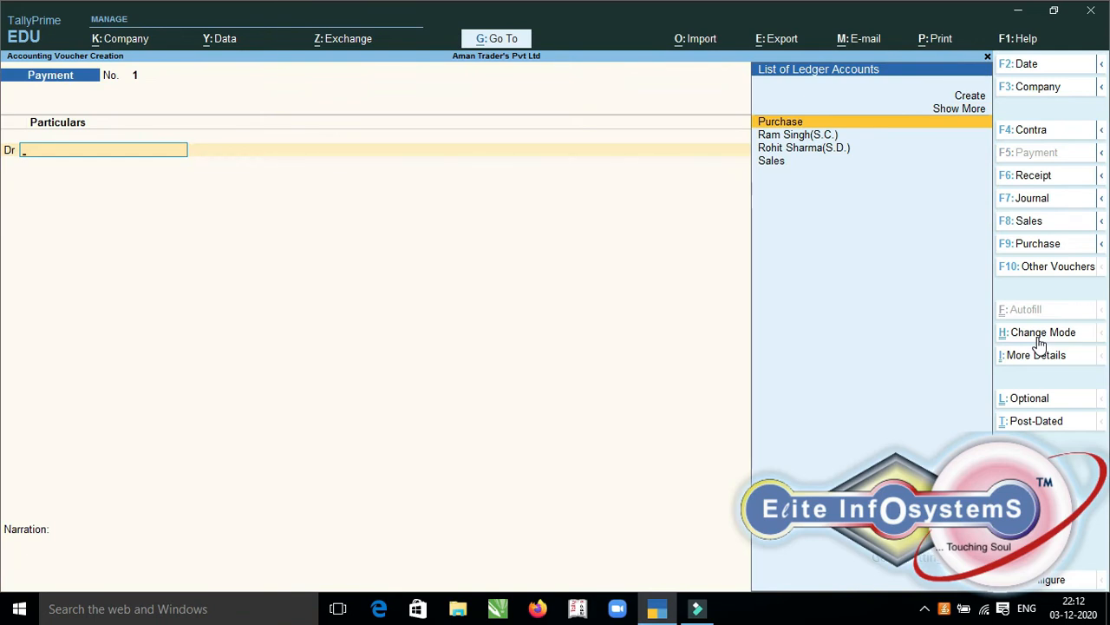
Create a Salary ledger under Indirect Expenses from the payment voucher's debit line and save it with default details
{"action": "key", "text": "Up"}
{"action": "key", "text": "Up"}
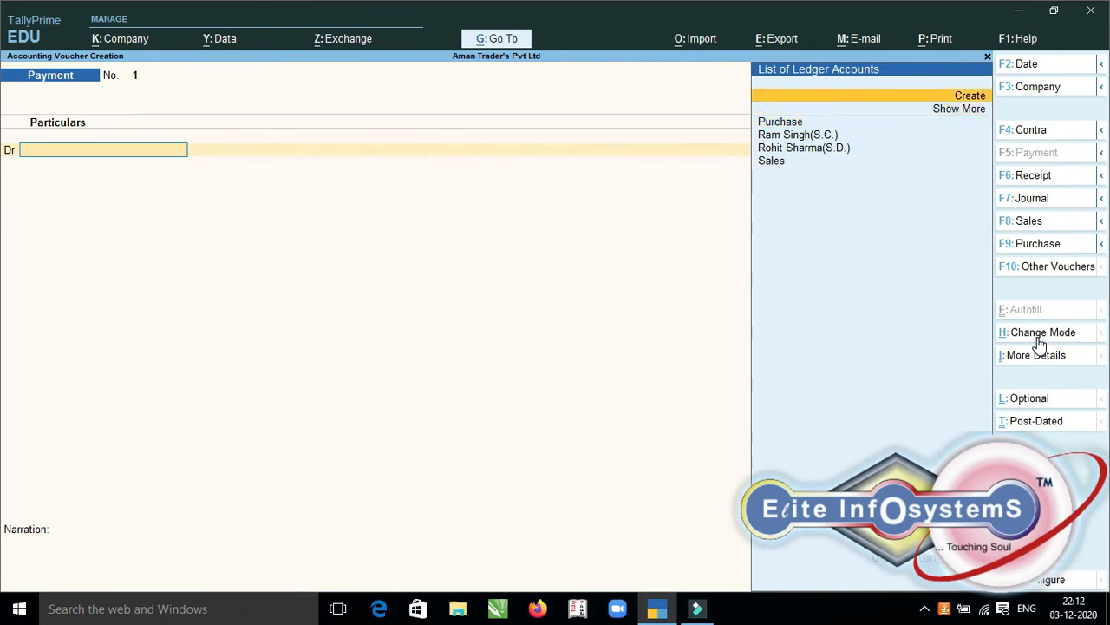
{"action": "key", "text": "Return"}
{"action": "type", "text": "Salary"}
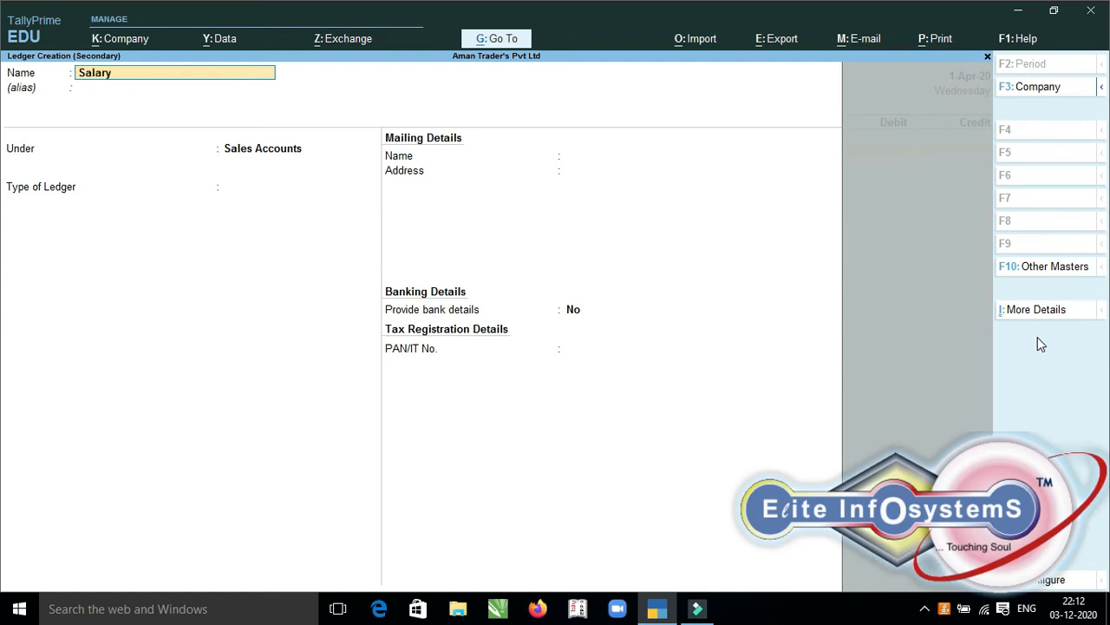
{"action": "key", "text": "Return"}
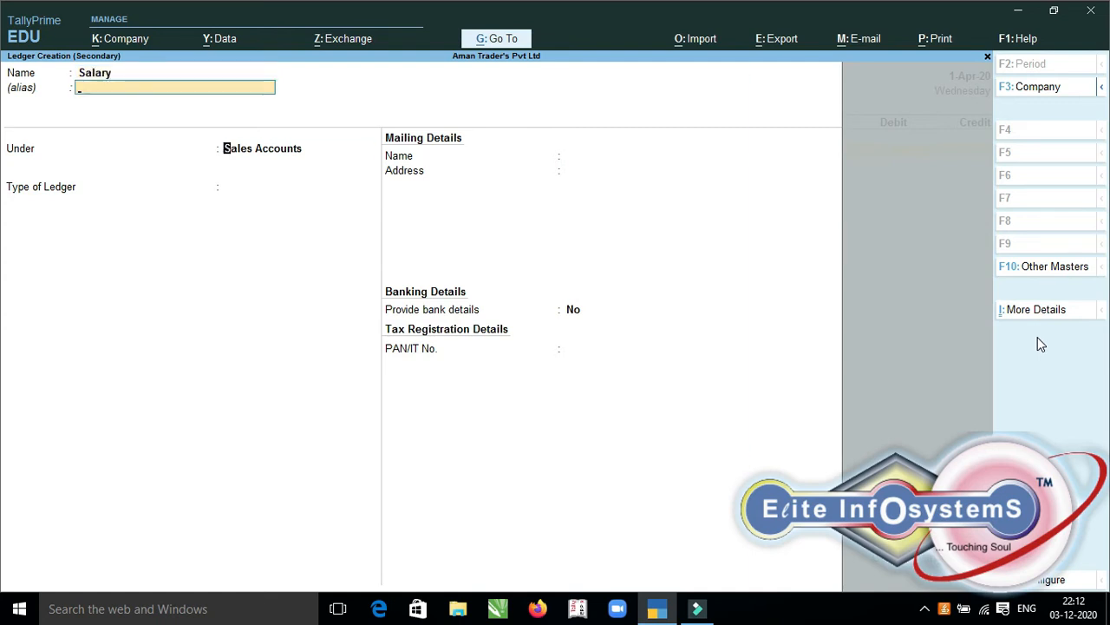
{"action": "type", "text": "Expenses"}
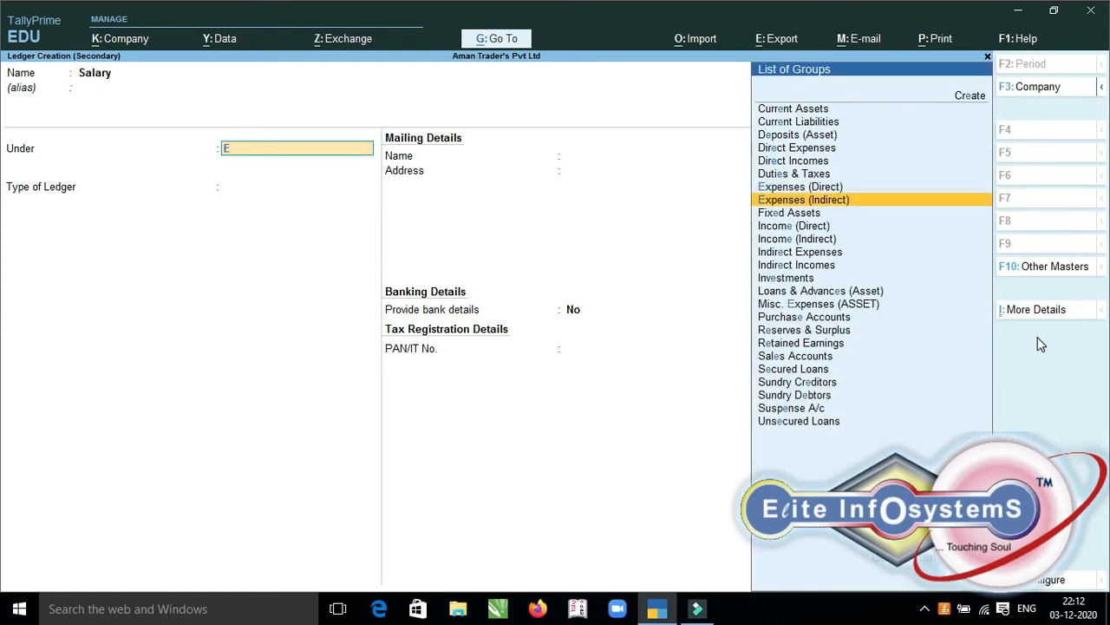
{"action": "key", "text": "Return"}
{"action": "key", "text": "Return"}
{"action": "key", "text": "Return"}
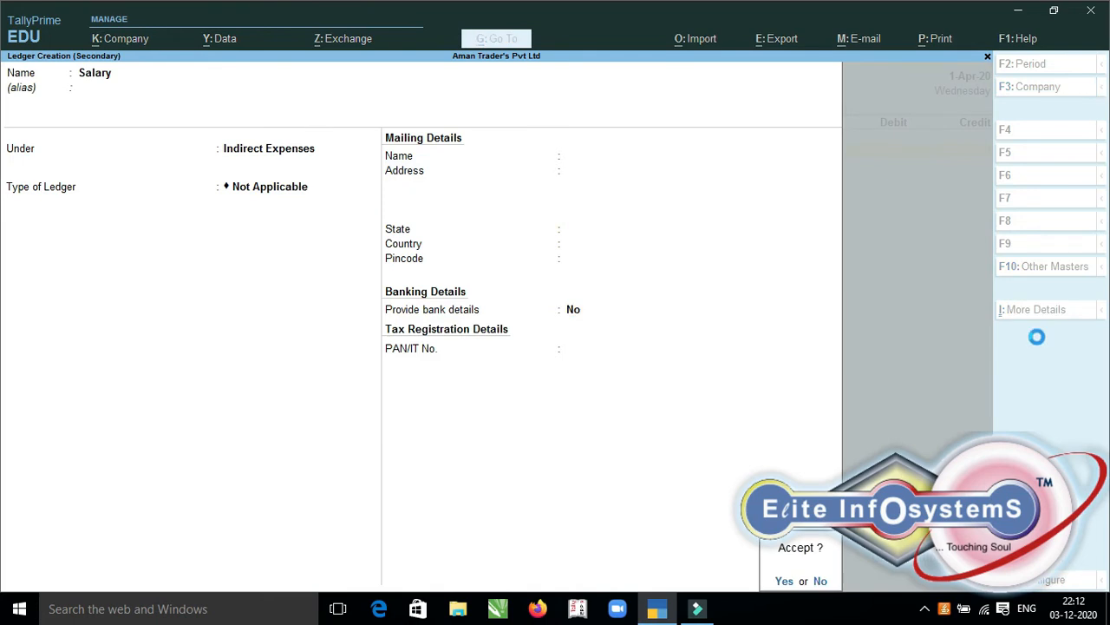
{"action": "key", "text": "Return"}
Debit Salary with 5,000, credit the same amount to Cash, and save the payment voucher with a blank narration
{"action": "type", "text": "5000"}
{"action": "key", "text": "Return"}
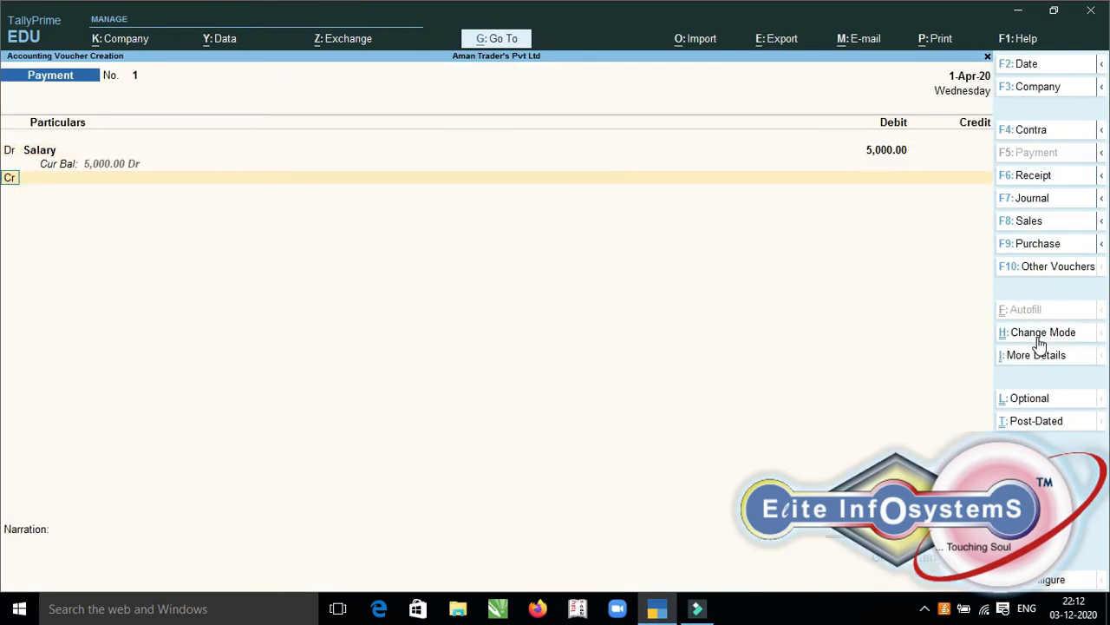
{"action": "type", "text": "Cas"}
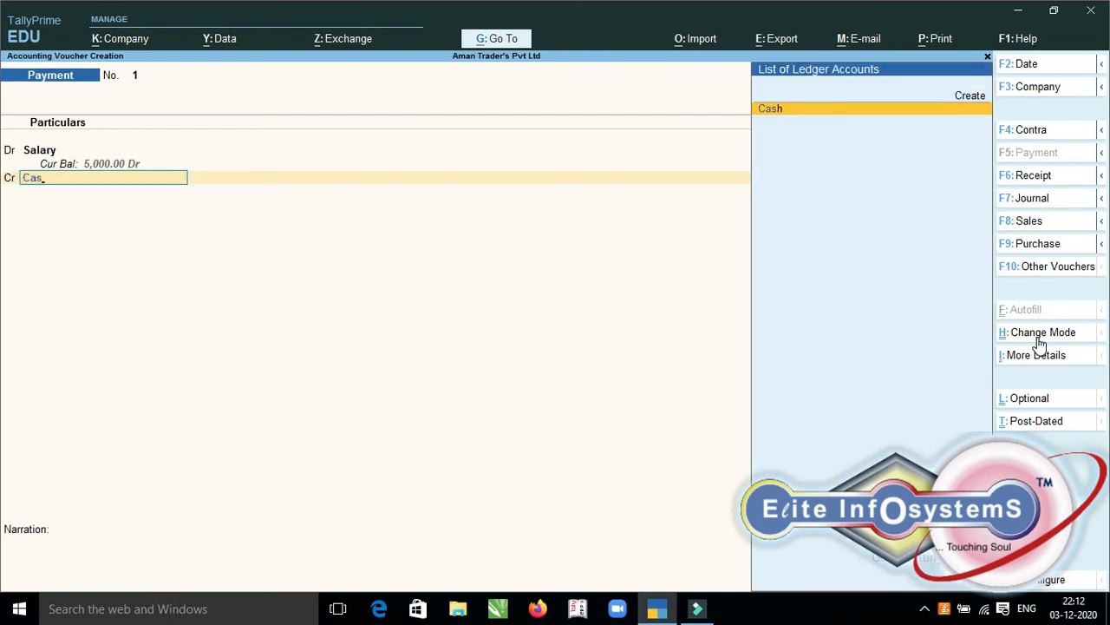
{"action": "key", "text": "Return"}
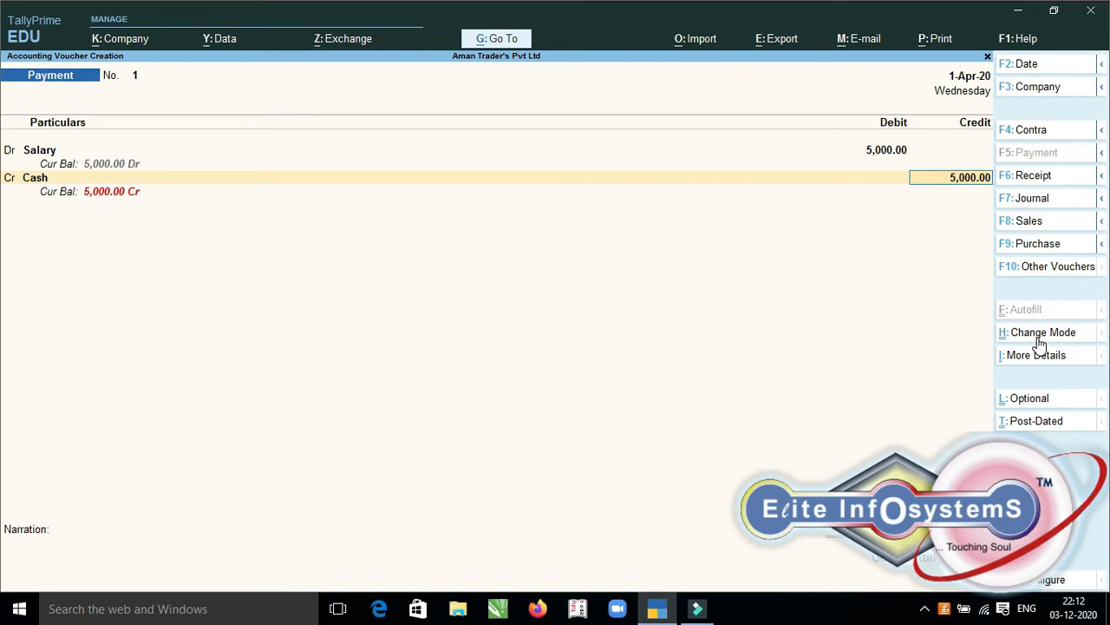
{"action": "key", "text": "Return"}
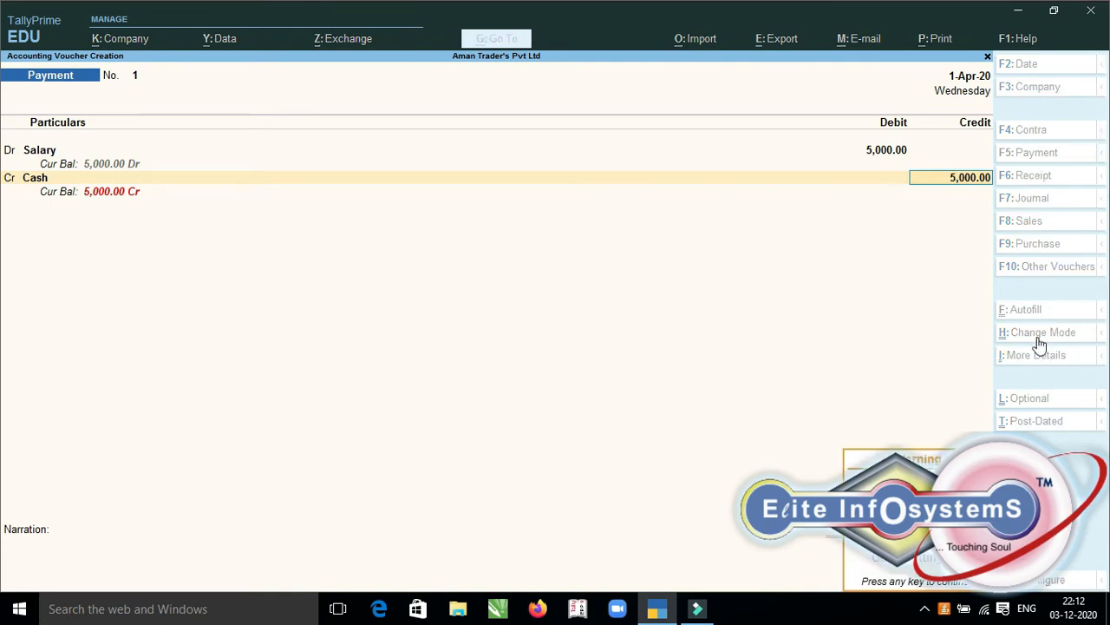
{"action": "key", "text": "Return"}
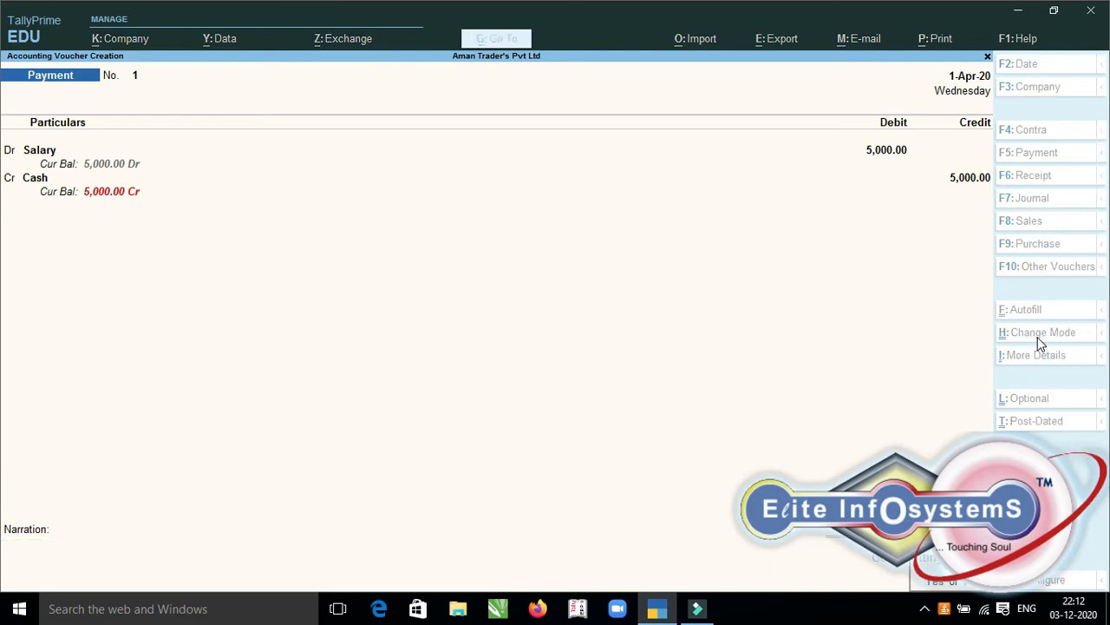
{"action": "key", "text": "Return"}
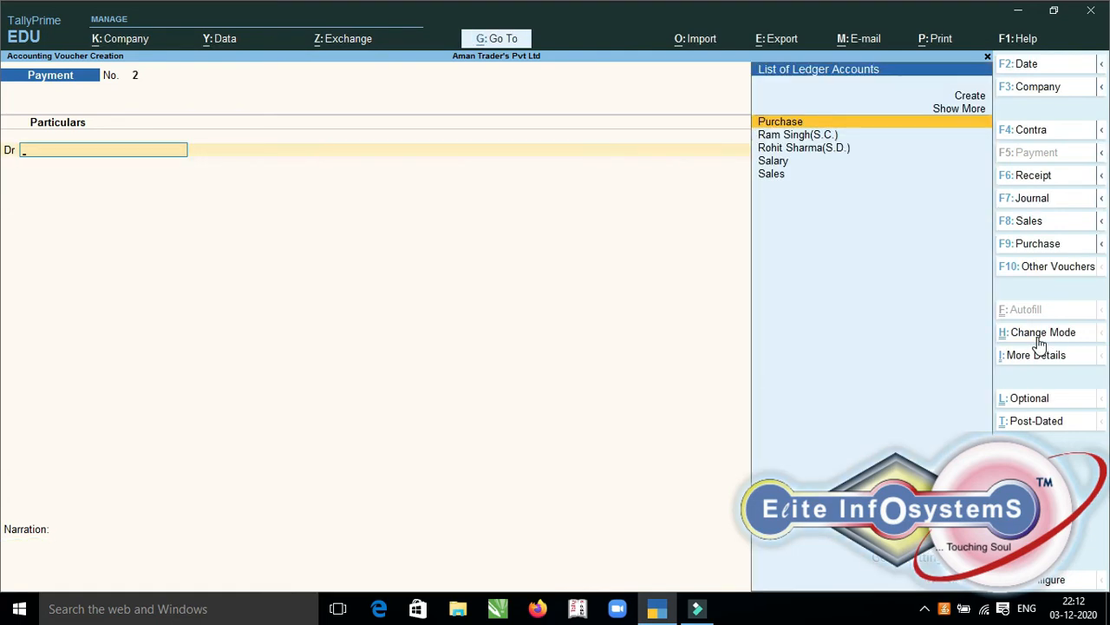
Start a Receipt voucher and create a Rent ledger under Indirect Incomes from its credit line, keeping the default details
{"action": "key", "text": "F6"}
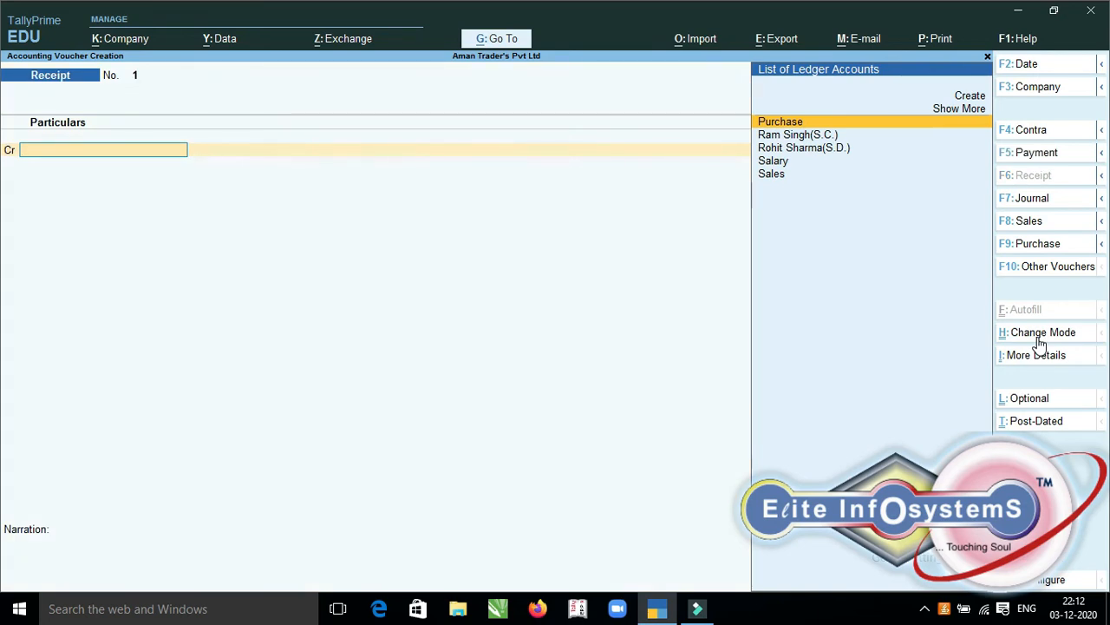
{"action": "key", "text": "alt+c"}
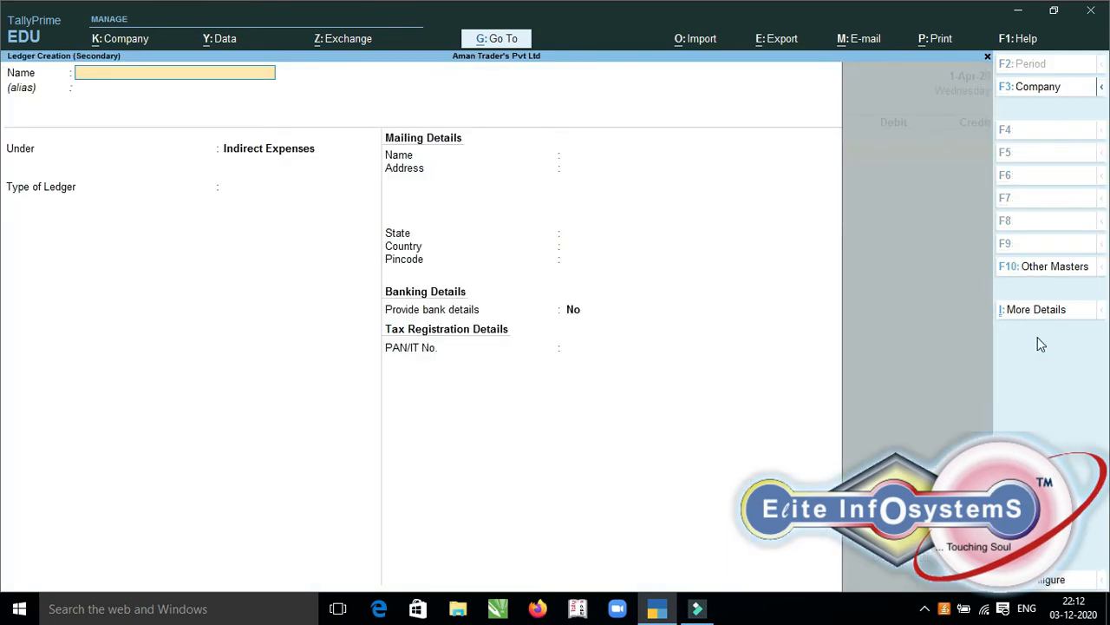
{"action": "type", "text": "Ren"}
{"action": "key", "text": "Return"}
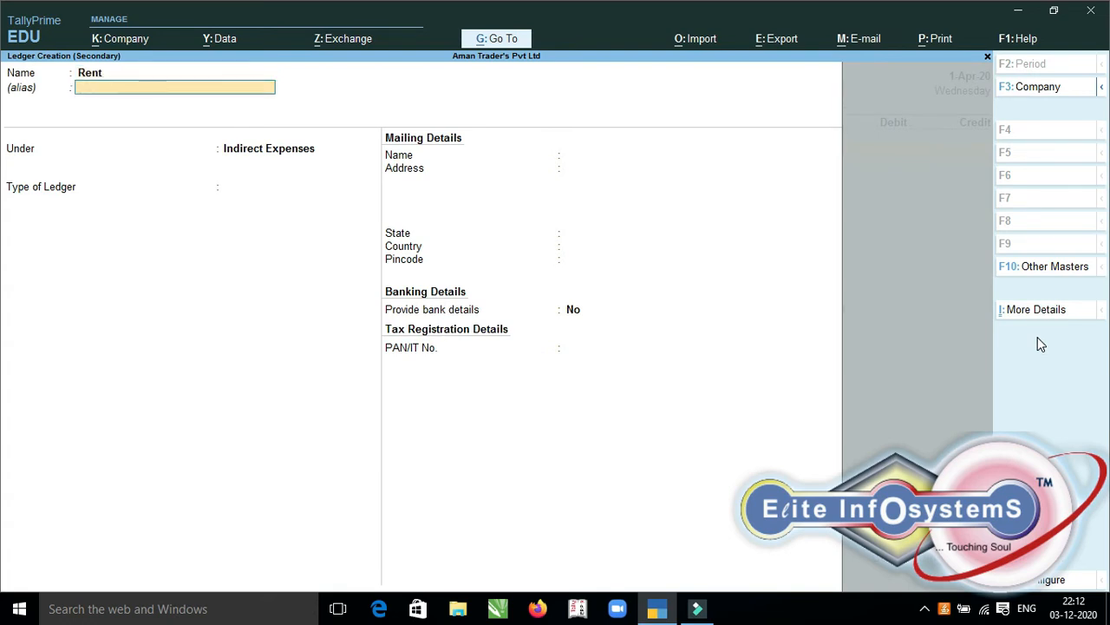
{"action": "key", "text": "Return"}
{"action": "type", "text": "io"}
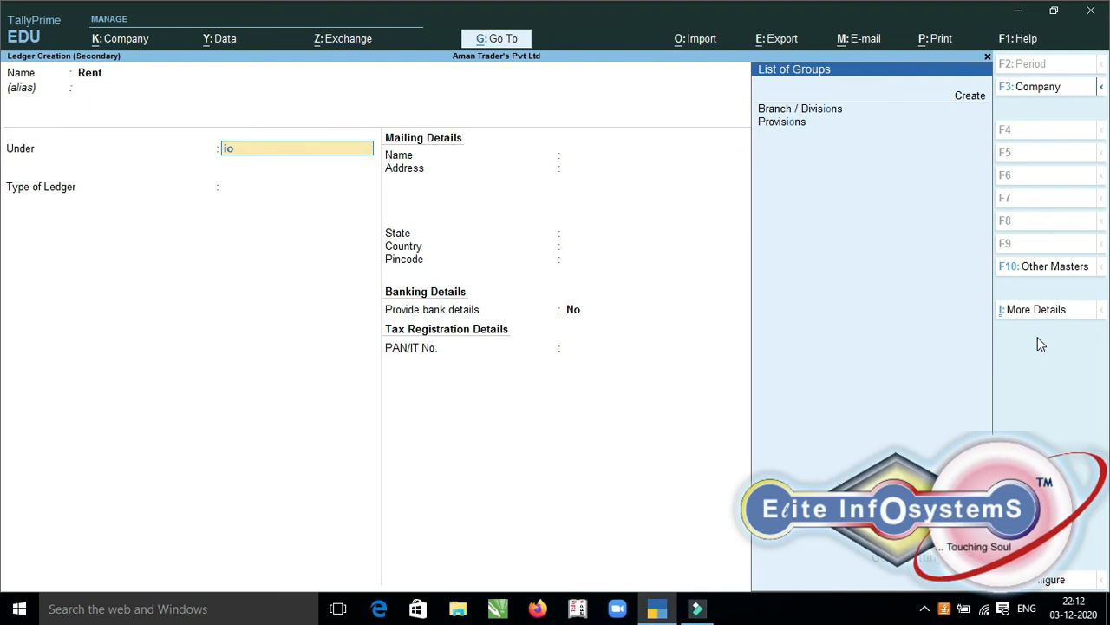
{"action": "key", "text": "BackSpace"}
{"action": "key", "text": "BackSpace"}
{"action": "type", "text": "incom"}
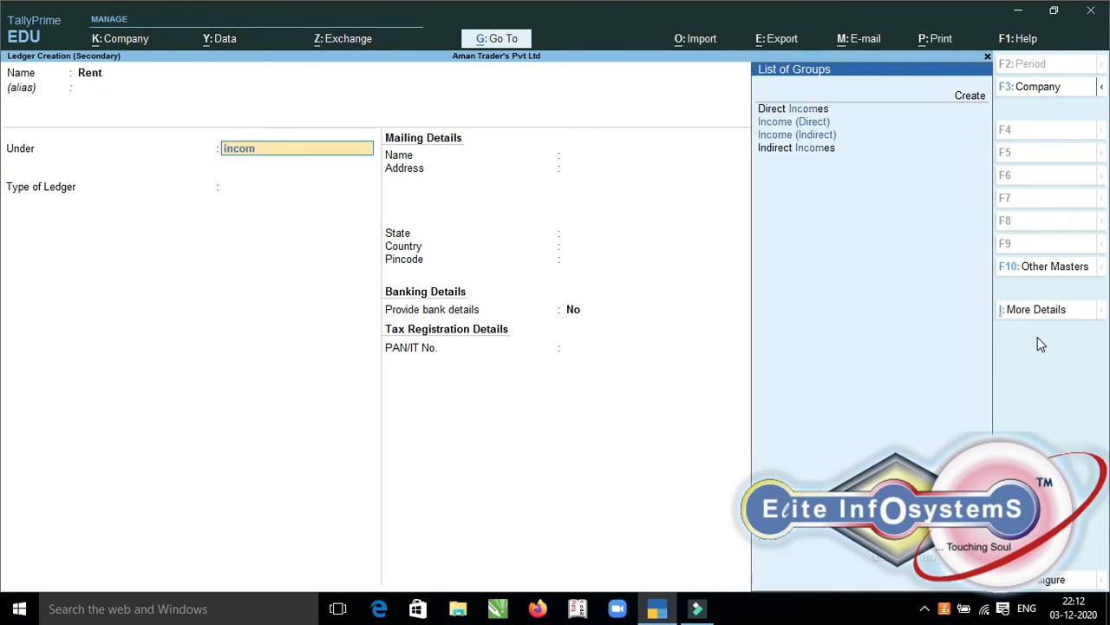
{"action": "key", "text": "Down"}
{"action": "key", "text": "Down"}
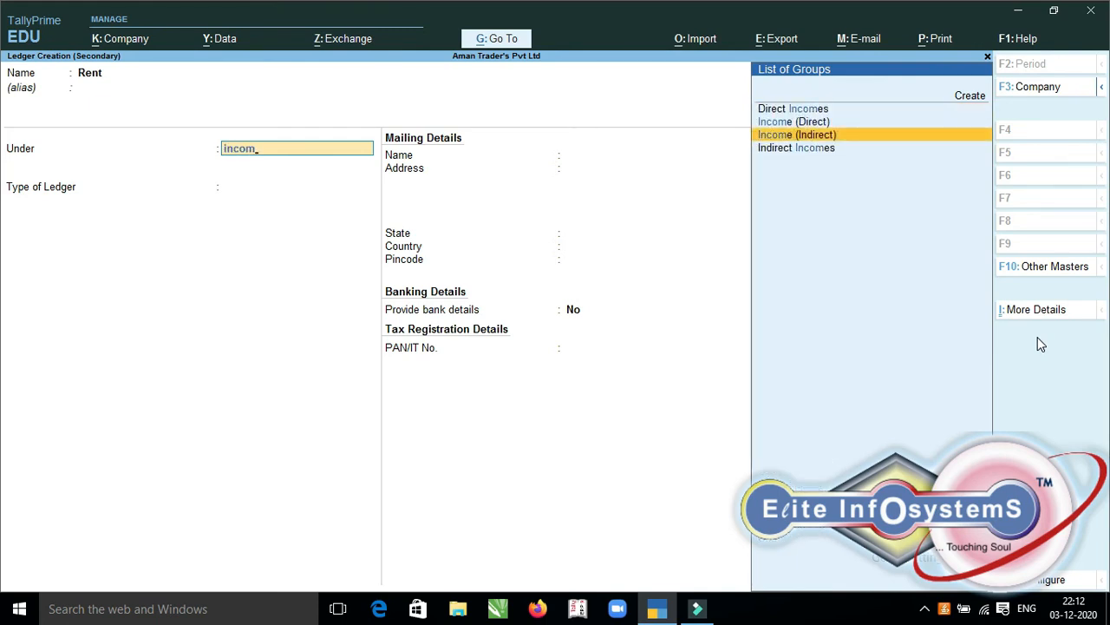
{"action": "key", "text": "Return"}
{"action": "key", "text": "Return"}
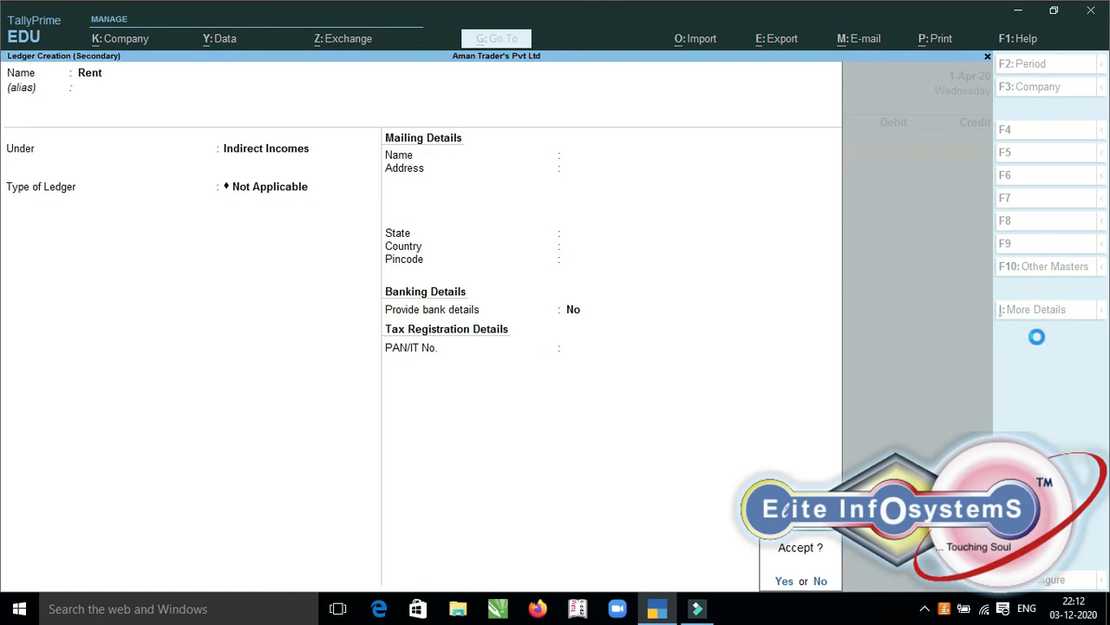
{"action": "key", "text": "Return"}
Credit Rent with 9,000, debit the same amount to Cash, and save the receipt voucher with a blank narration
{"action": "type", "text": "9000"}
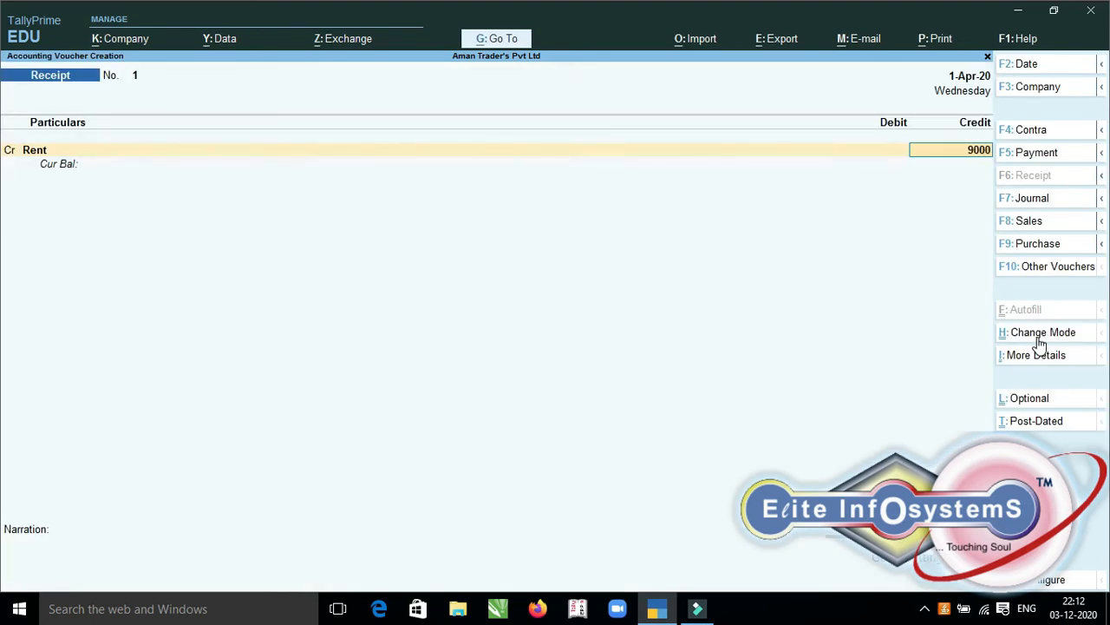
{"action": "key", "text": "Return"}
{"action": "type", "text": "Cas"}
{"action": "key", "text": "Return"}
{"action": "key", "text": "Return"}
{"action": "key", "text": "Return"}
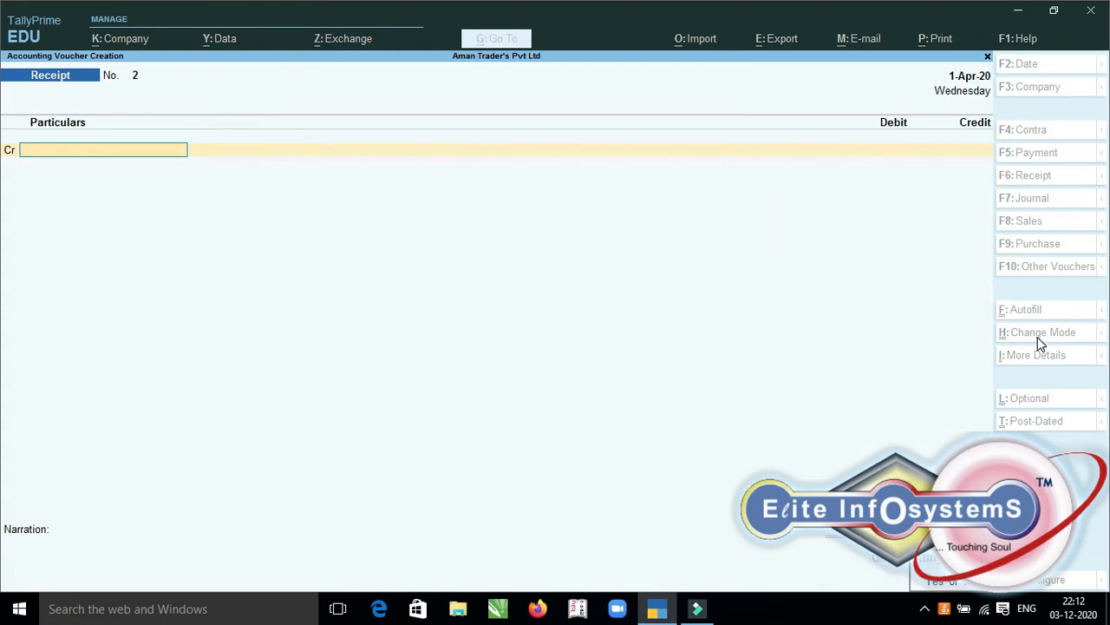
Leave voucher entry, review the Profit & Loss A/c with its ledger details for indirect expenses and incomes, and return to the gateway
{"action": "key", "text": "Escape"}
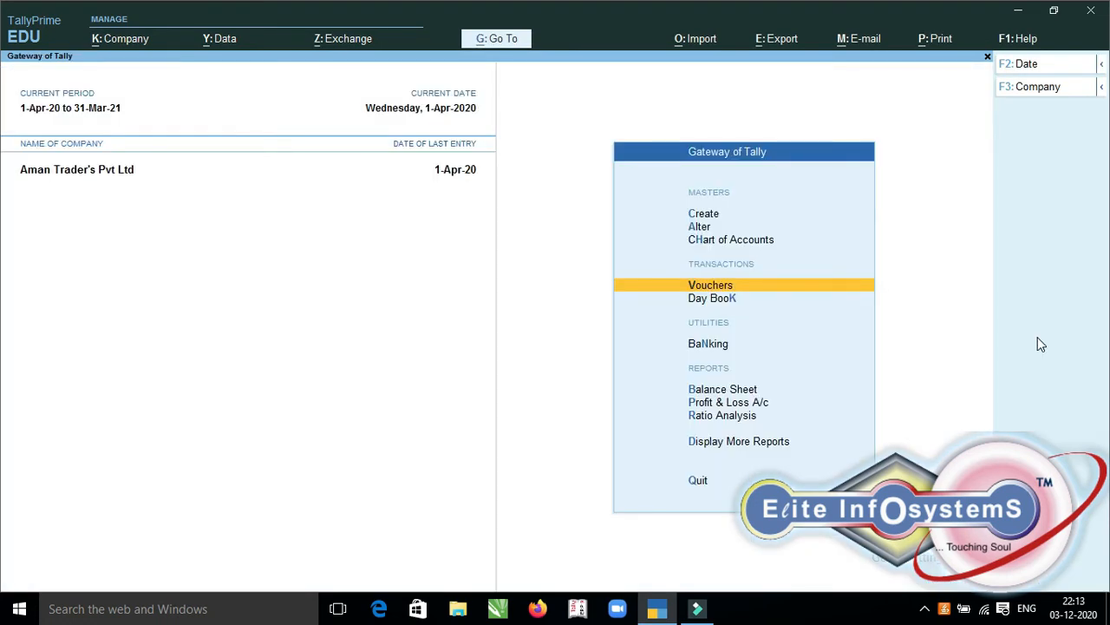
{"action": "key", "text": "Down"}
{"action": "key", "text": "Down"}
{"action": "key", "text": "Down"}
{"action": "key", "text": "Down"}
{"action": "key", "text": "Return"}
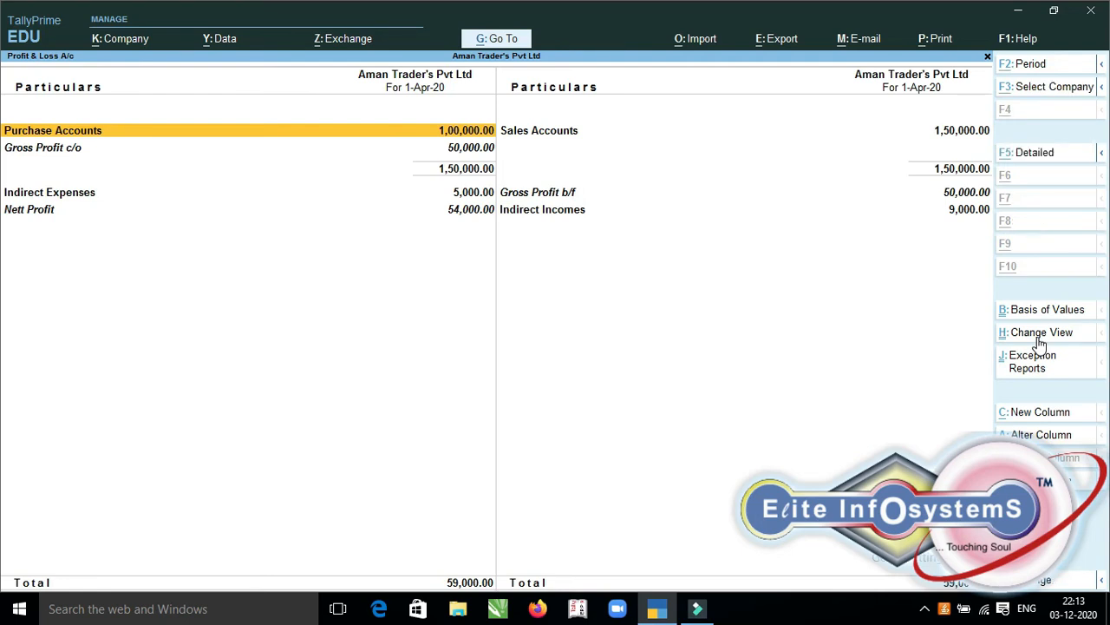
{"action": "key", "text": "alt+F5"}
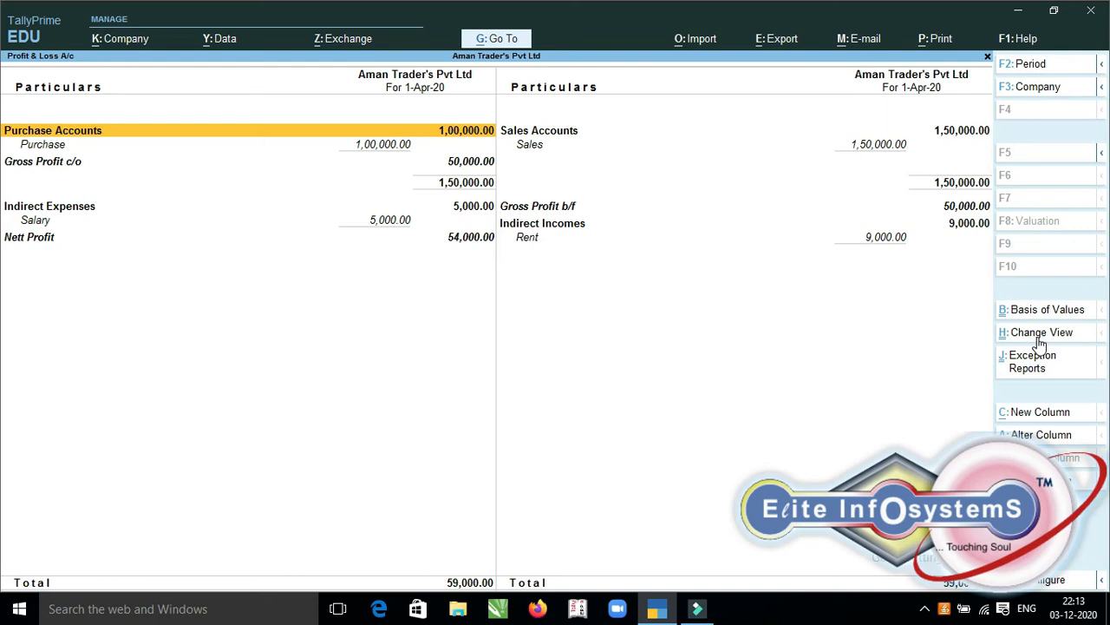
{"action": "key", "text": "Escape"}
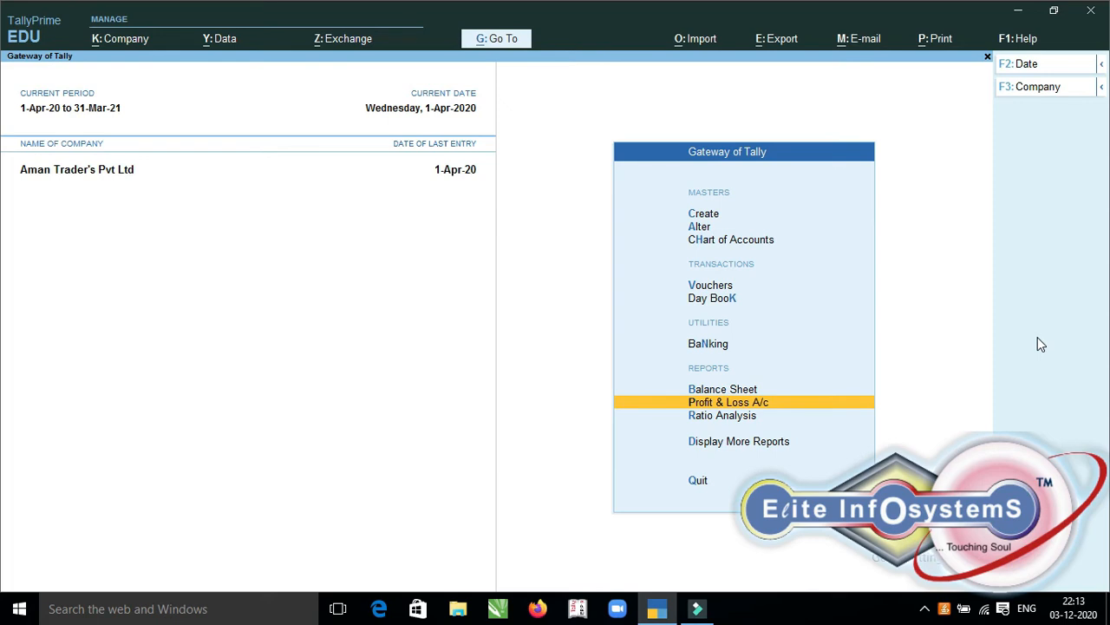
Examine the Balance Sheet in its detailed view, going through the Sundry Debtors and Cash-in-Hand lines under Current Assets
{"action": "key", "text": "Up"}
{"action": "key", "text": "Return"}
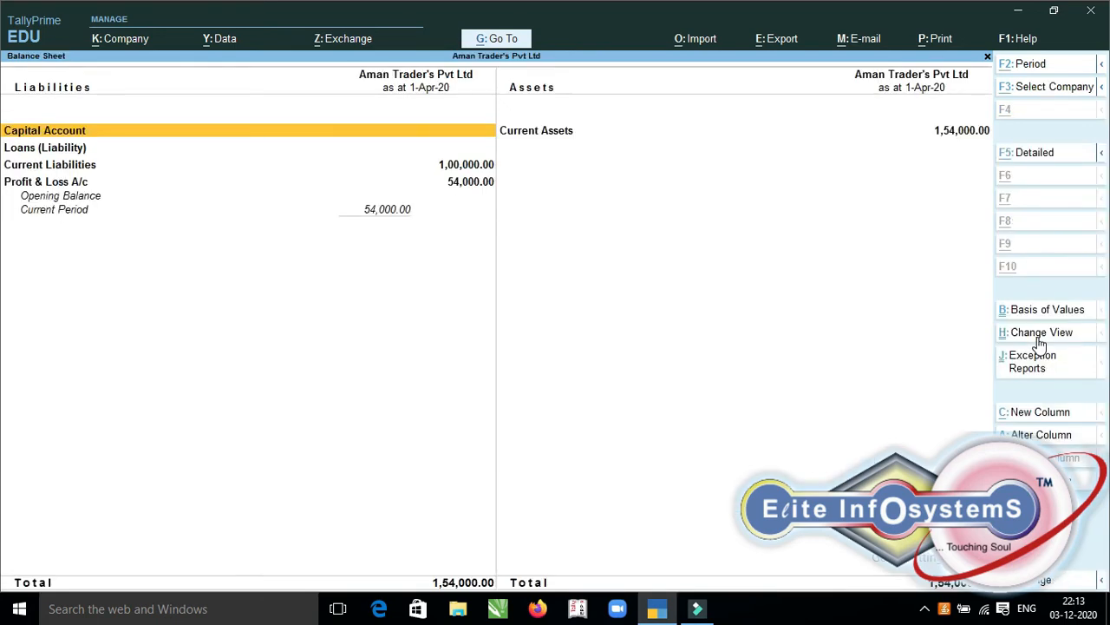
{"action": "key", "text": "alt+F5"}
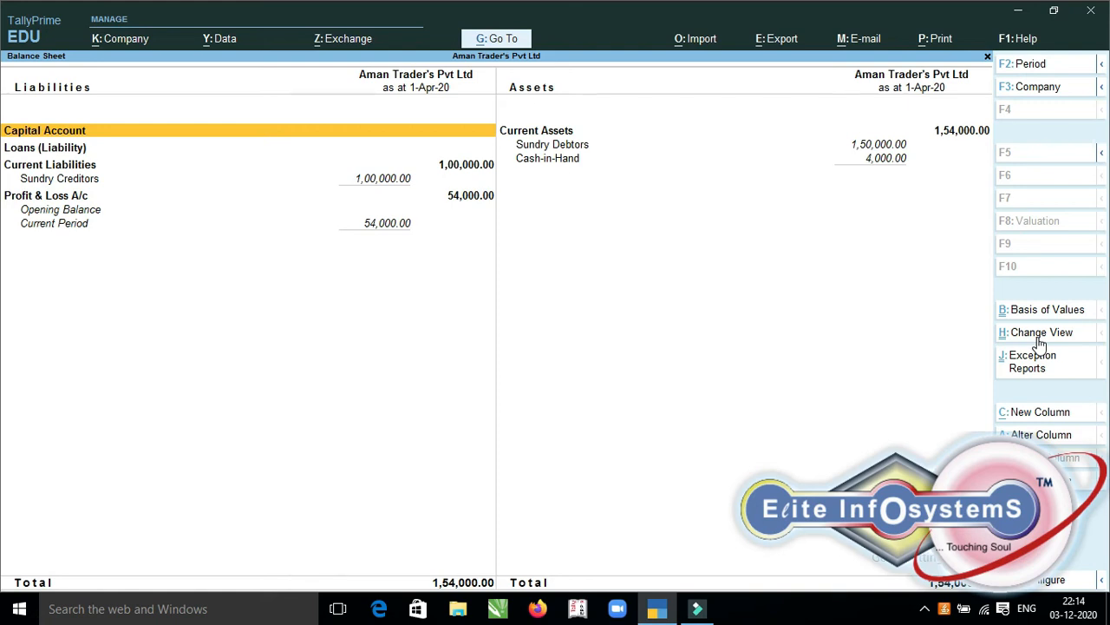
{"action": "key", "text": "Right"}
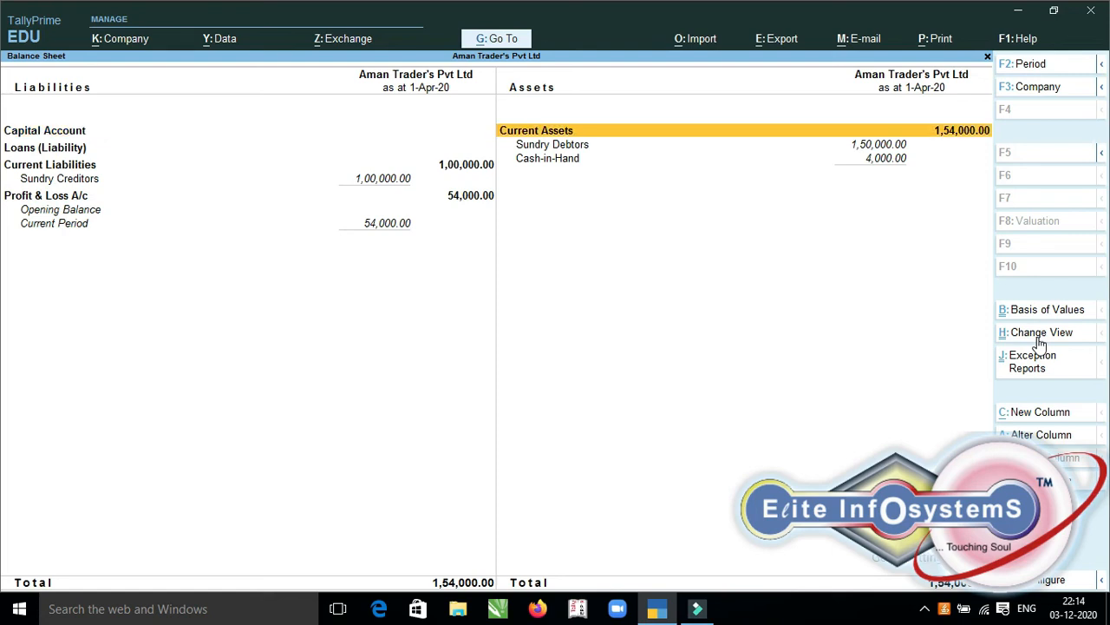
{"action": "key", "text": "Down"}
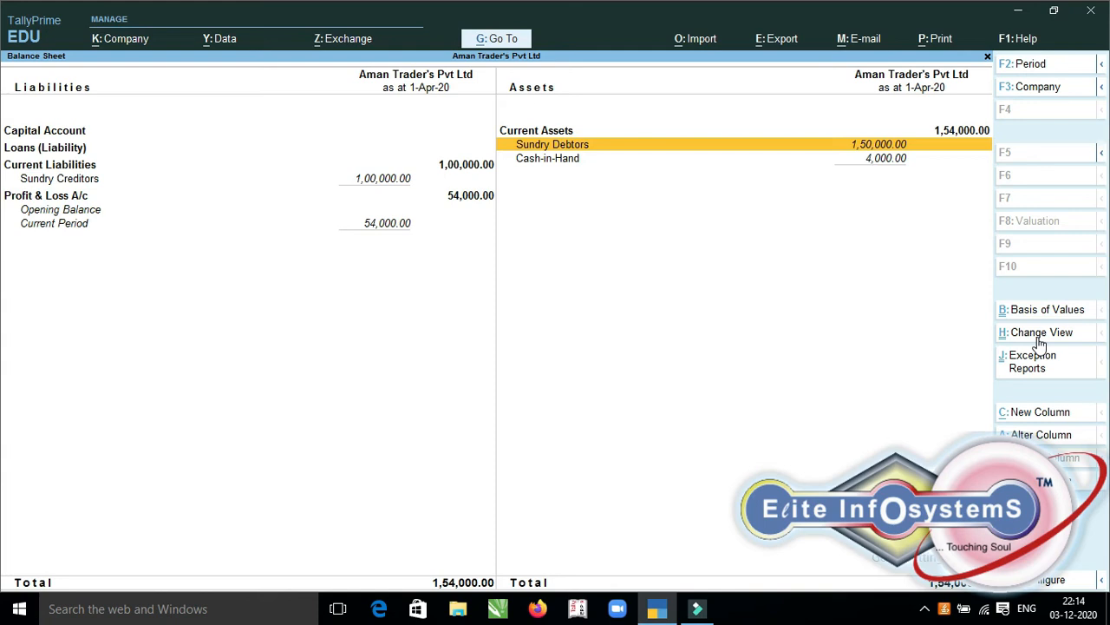
{"action": "key", "text": "Down"}
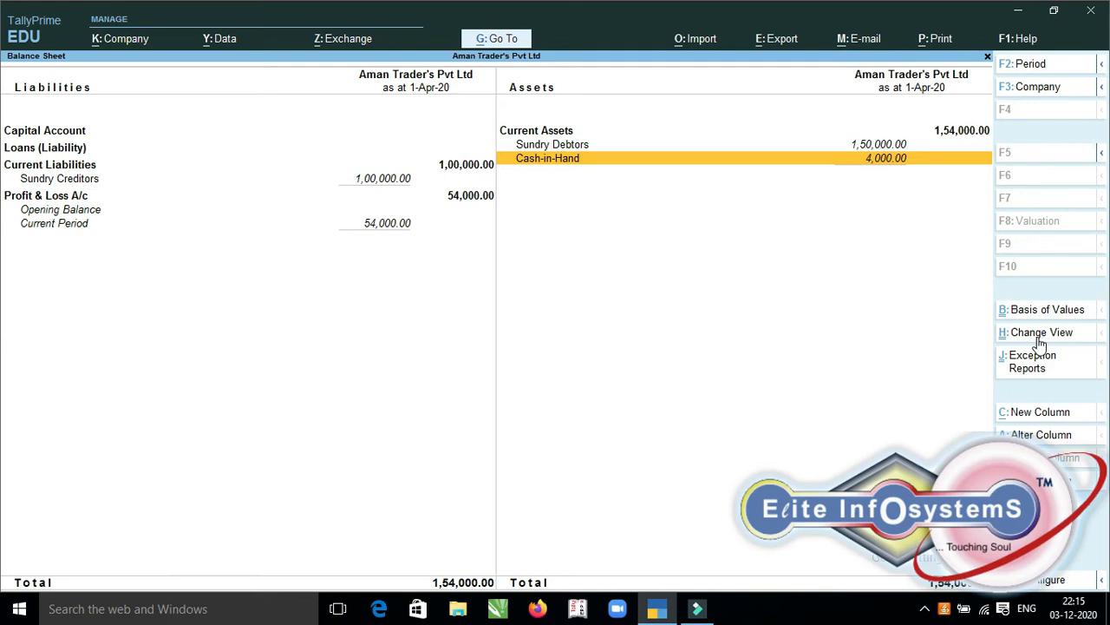
Drill down into the Profit & Loss A/c from the Balance Sheet's liabilities, review it, and return to the gateway
{"action": "key", "text": "Left"}
{"action": "key", "text": "Down"}
{"action": "key", "text": "Down"}
{"action": "key", "text": "Down"}
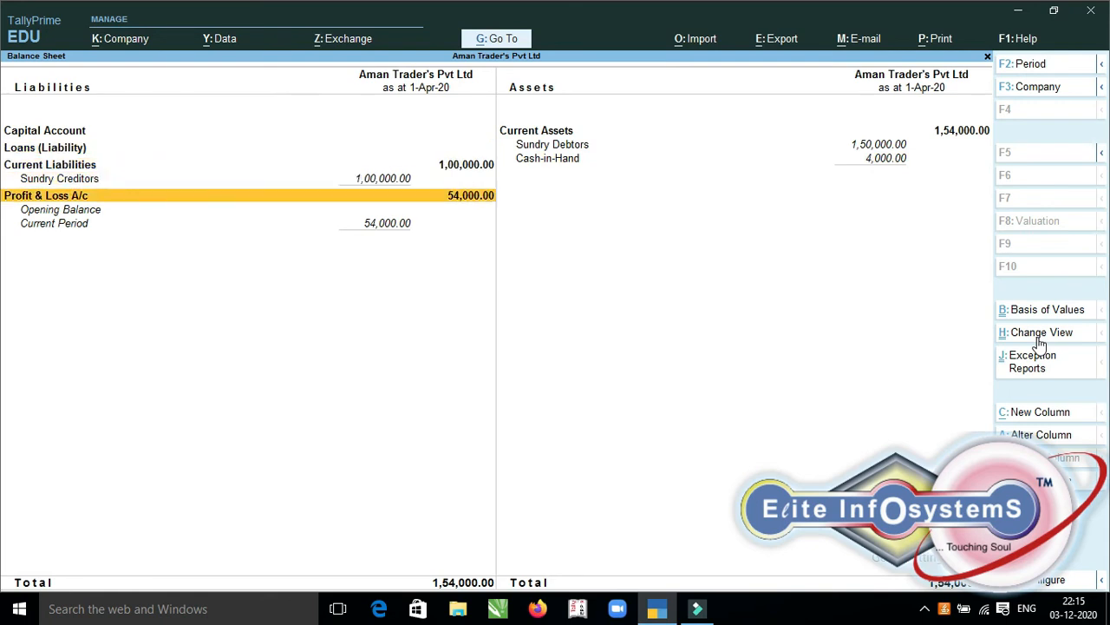
{"action": "key", "text": "Return"}
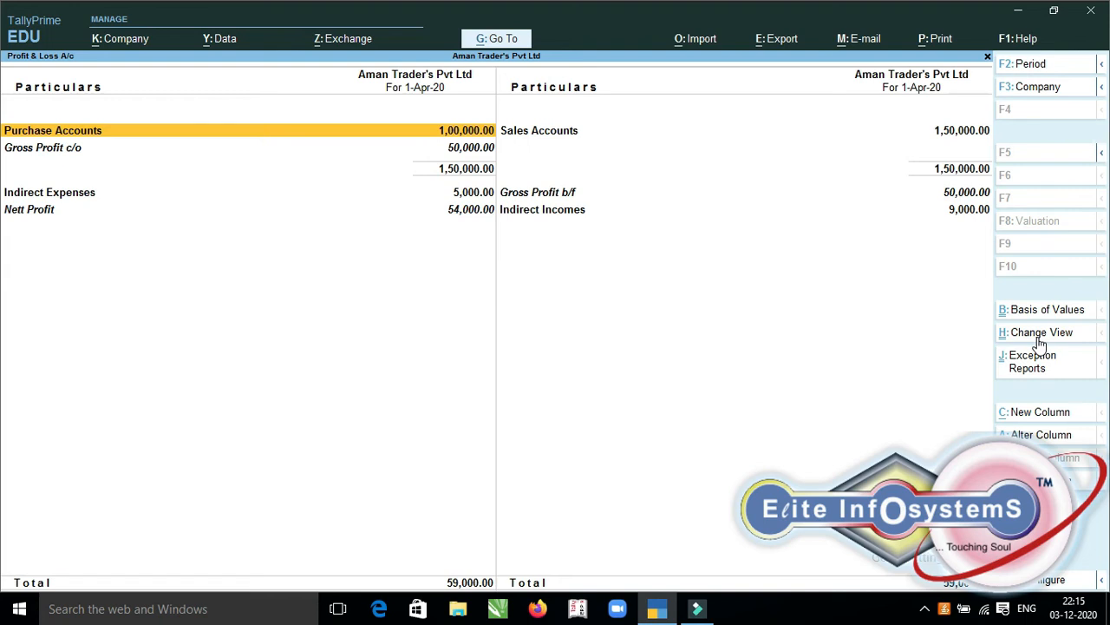
{"action": "key", "text": "Escape"}
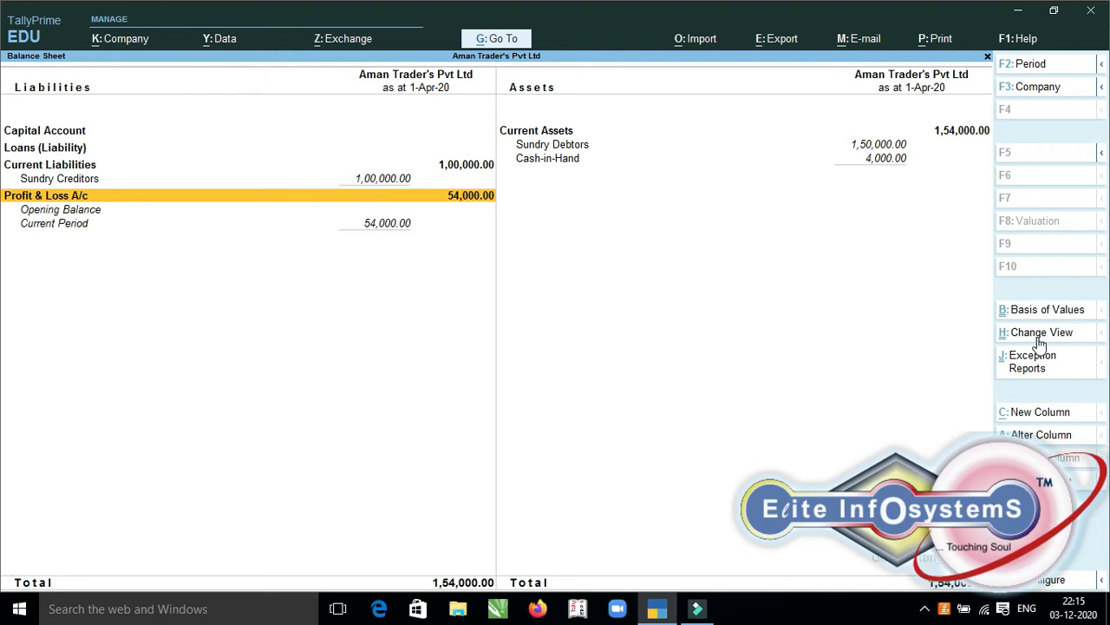
{"action": "key", "text": "Escape"}
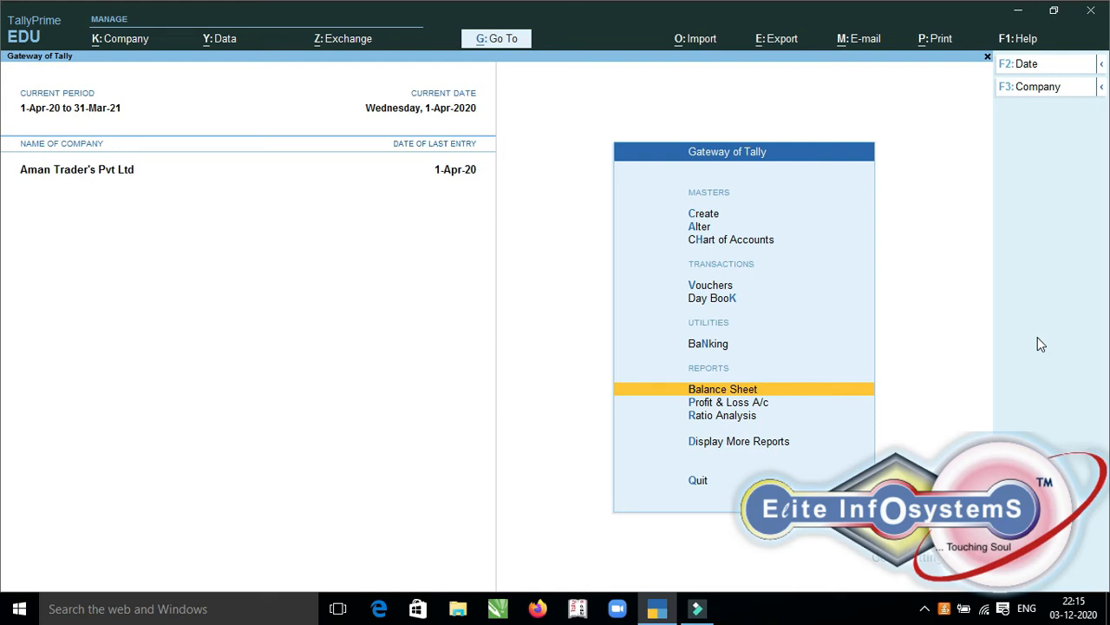
Duplicate the 1-Apr-20 purchase voucher from the Day Book and give the copy supplier invoice number 143
{"action": "key", "text": "Up"}
{"action": "key", "text": "Up"}
{"action": "key", "text": "Down"}
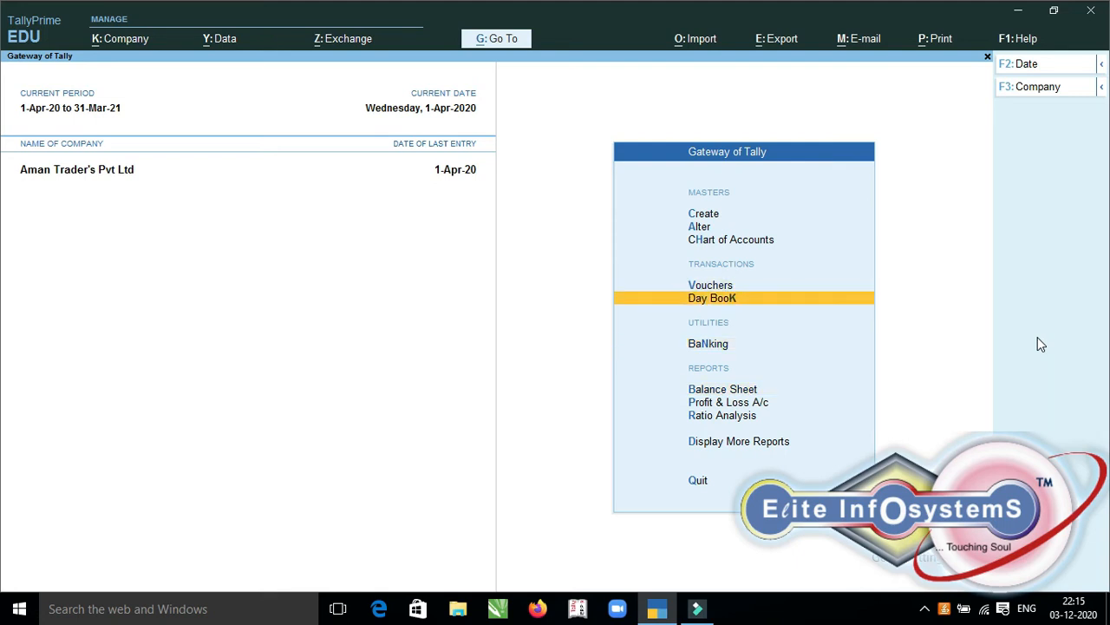
{"action": "key", "text": "Return"}
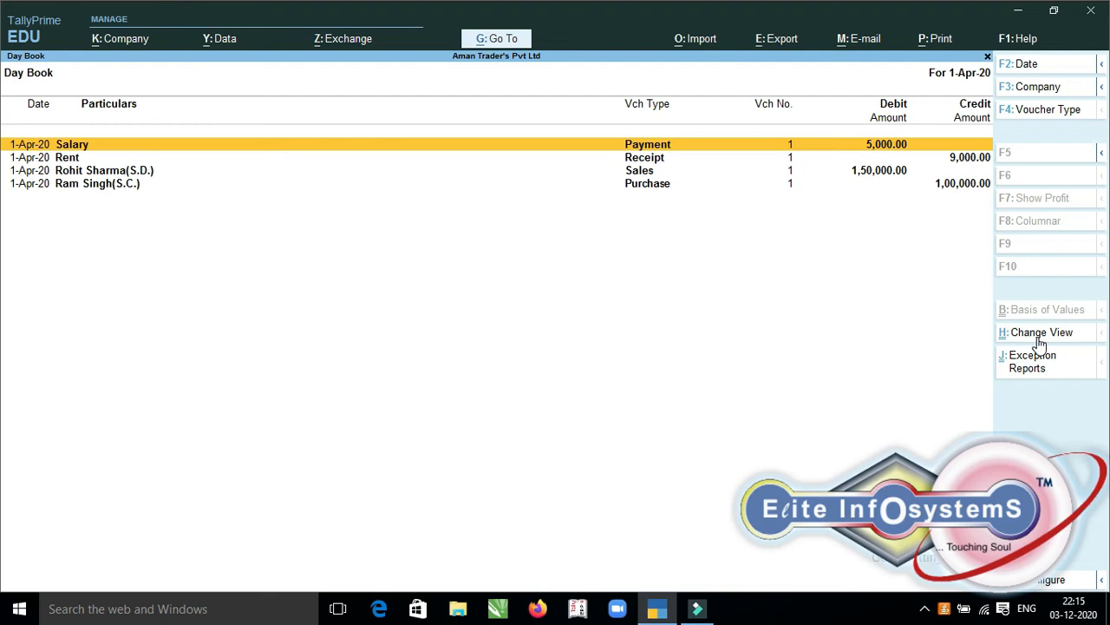
{"action": "key", "text": "Down"}
{"action": "key", "text": "Down"}
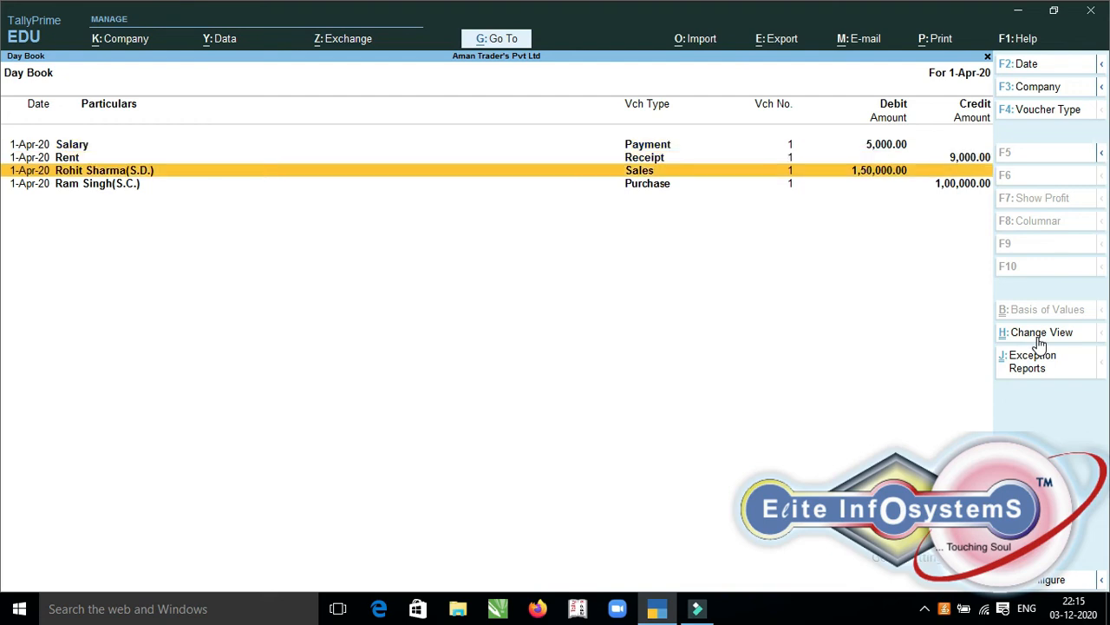
{"action": "key", "text": "Down"}
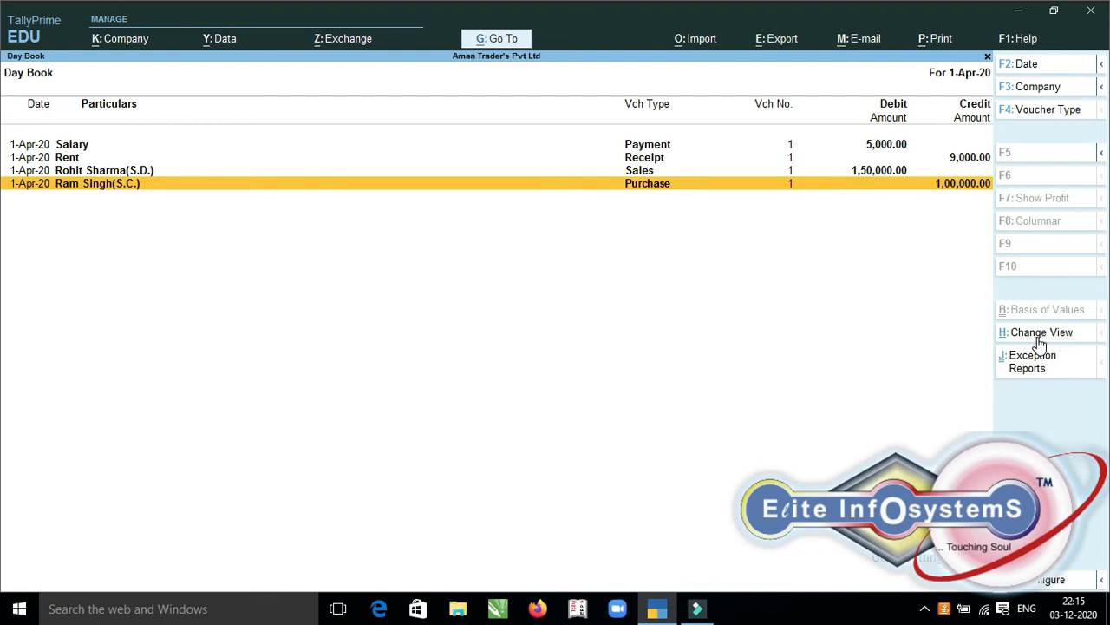
{"action": "key", "text": "alt+2"}
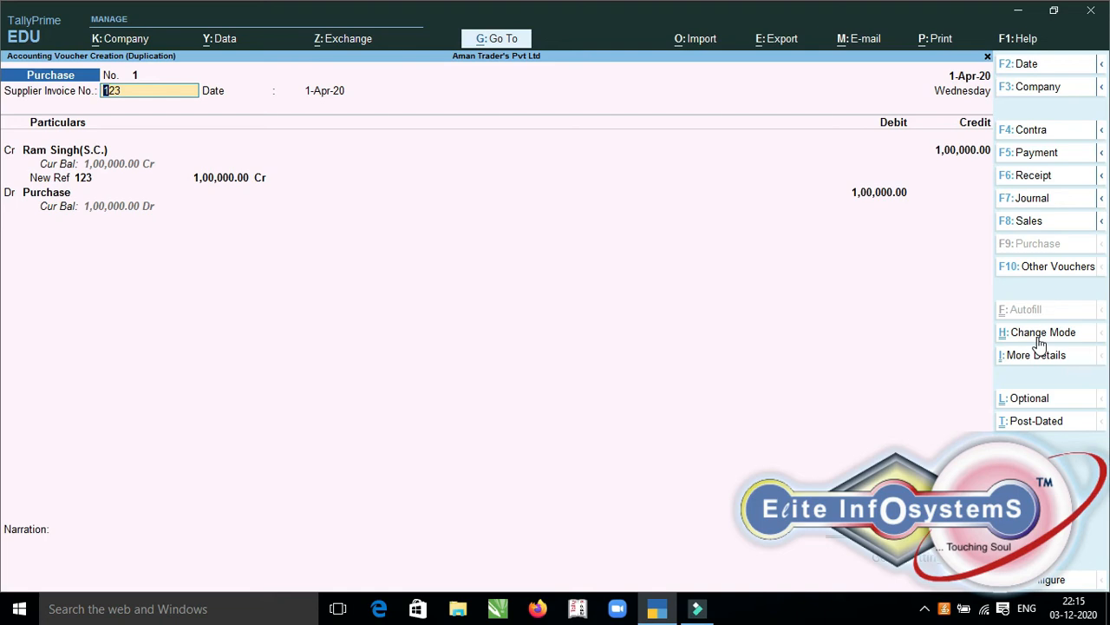
{"action": "type", "text": "143"}
{"action": "key", "text": "Return"}
{"action": "key", "text": "Return"}
{"action": "key", "text": "Return"}
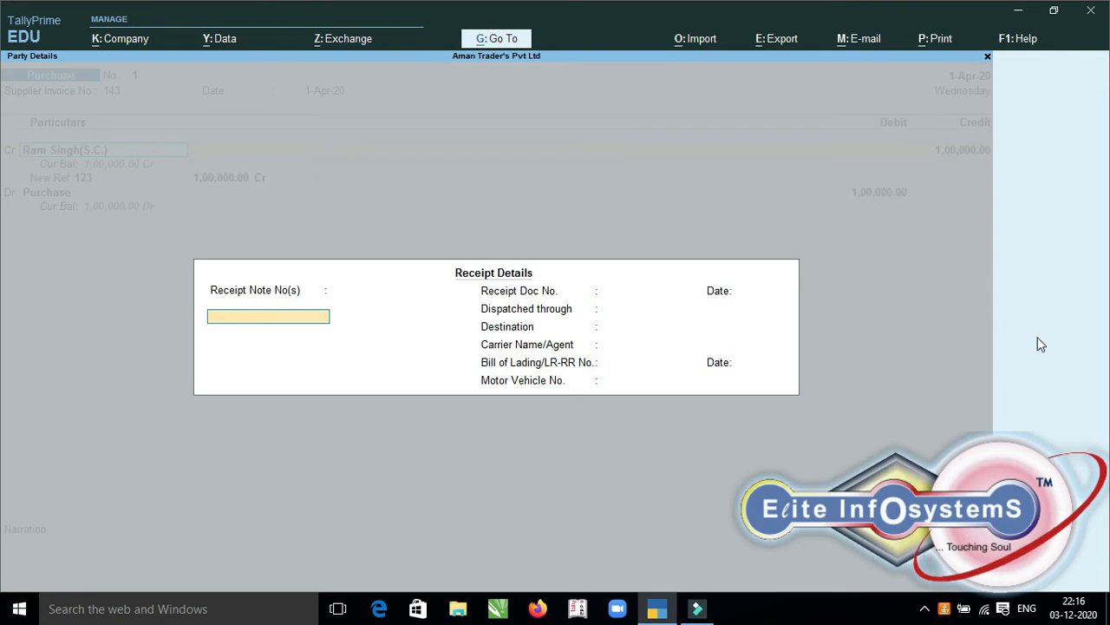
{"action": "key", "text": "Return"}
{"action": "key", "text": "Return"}
{"action": "key", "text": "Return"}
{"action": "key", "text": "Return"}
{"action": "key", "text": "Return"}
{"action": "key", "text": "Return"}
{"action": "key", "text": "Return"}
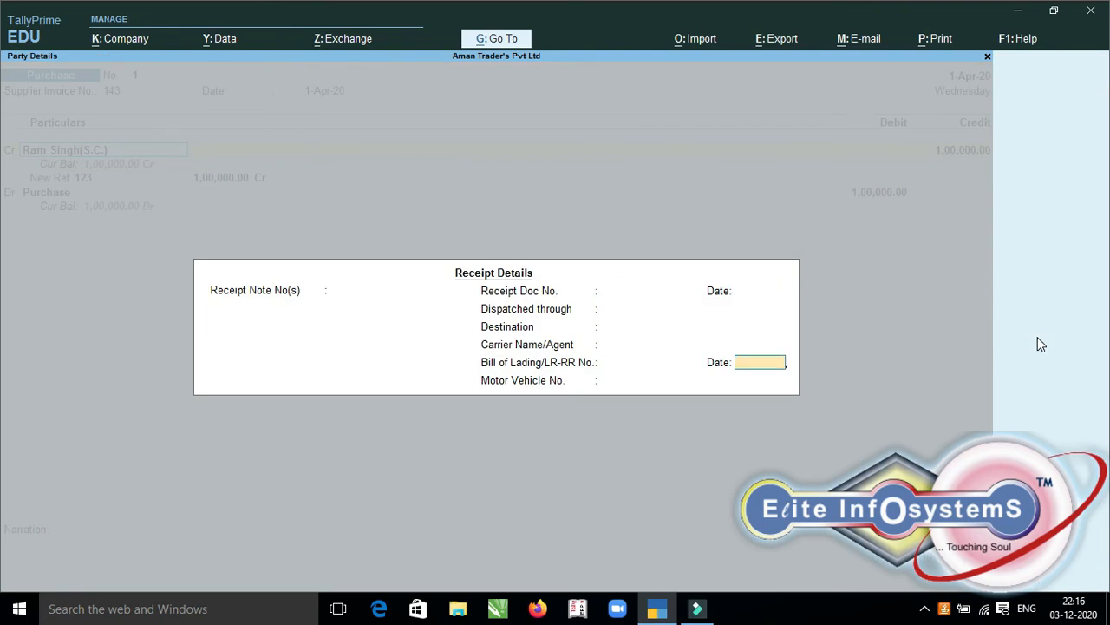
{"action": "key", "text": "Return"}
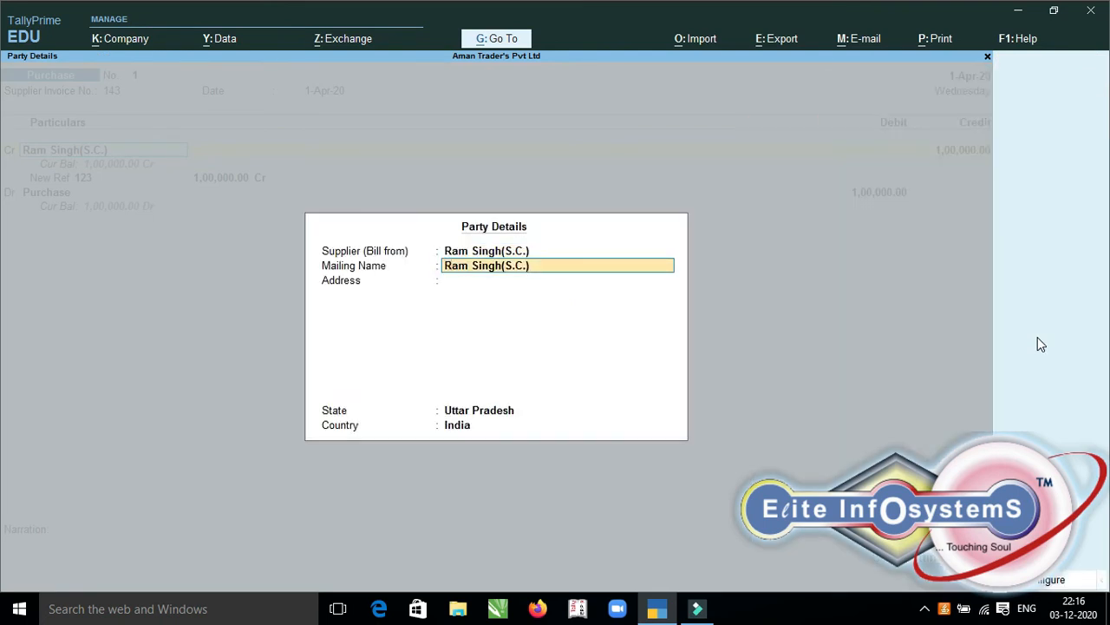
{"action": "key", "text": "ctrl+a"}
{"action": "key", "text": "BackSpace"}
{"action": "key", "text": "BackSpace"}
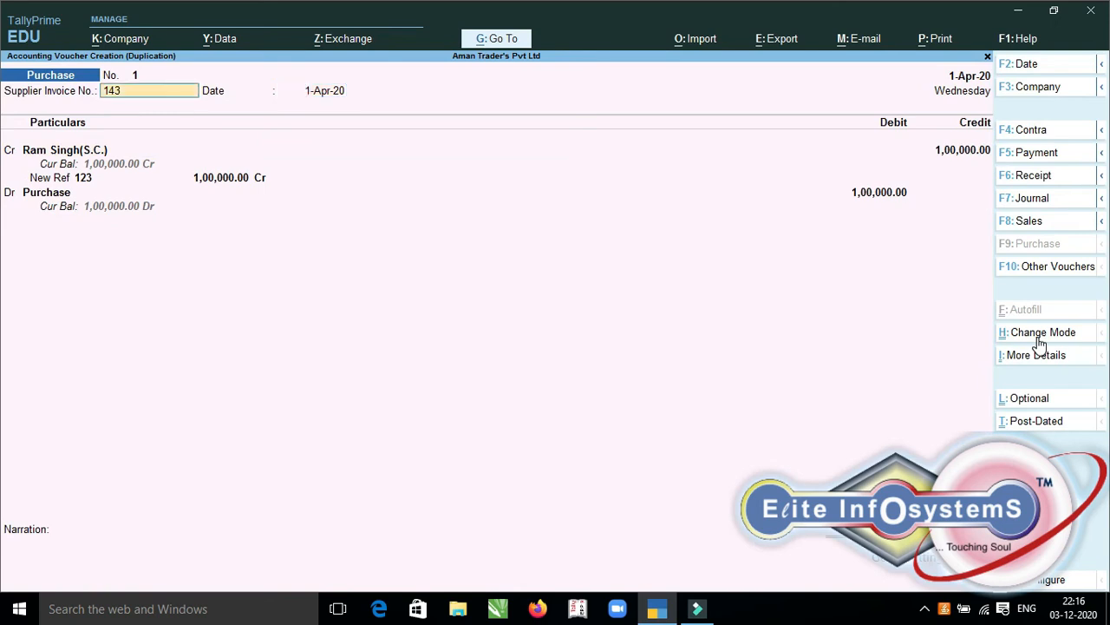
Set both the voucher date and the supplier invoice date of the duplicated purchase to 1-May-20
{"action": "key", "text": "F2"}
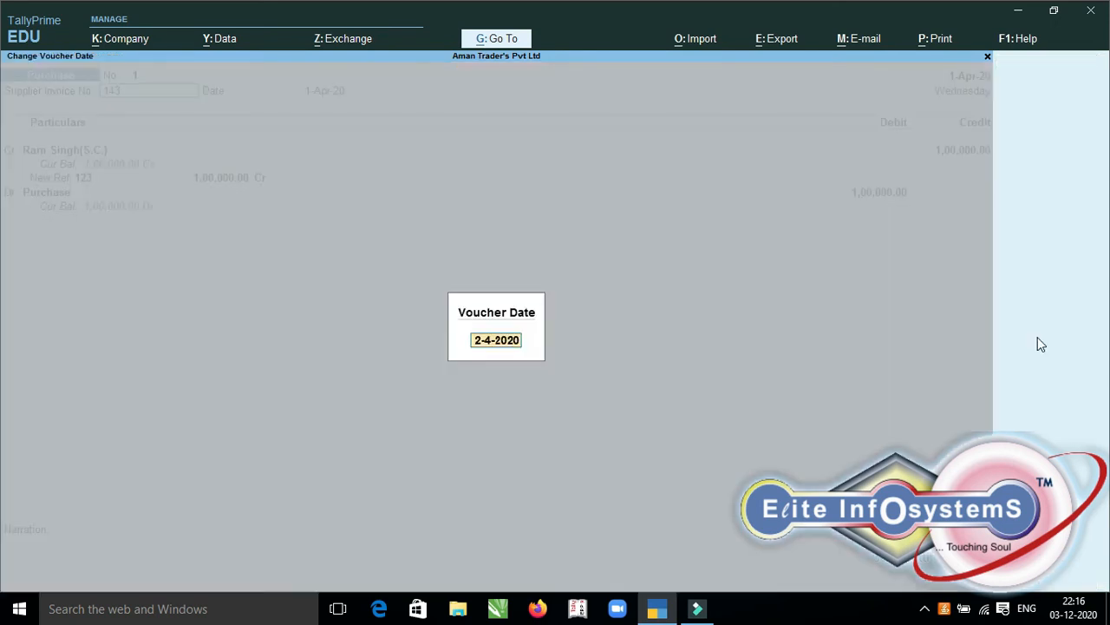
{"action": "type", "text": "1-5"}
{"action": "key", "text": "Return"}
{"action": "key", "text": "Return"}
{"action": "type", "text": "1-5"}
{"action": "key", "text": "Return"}
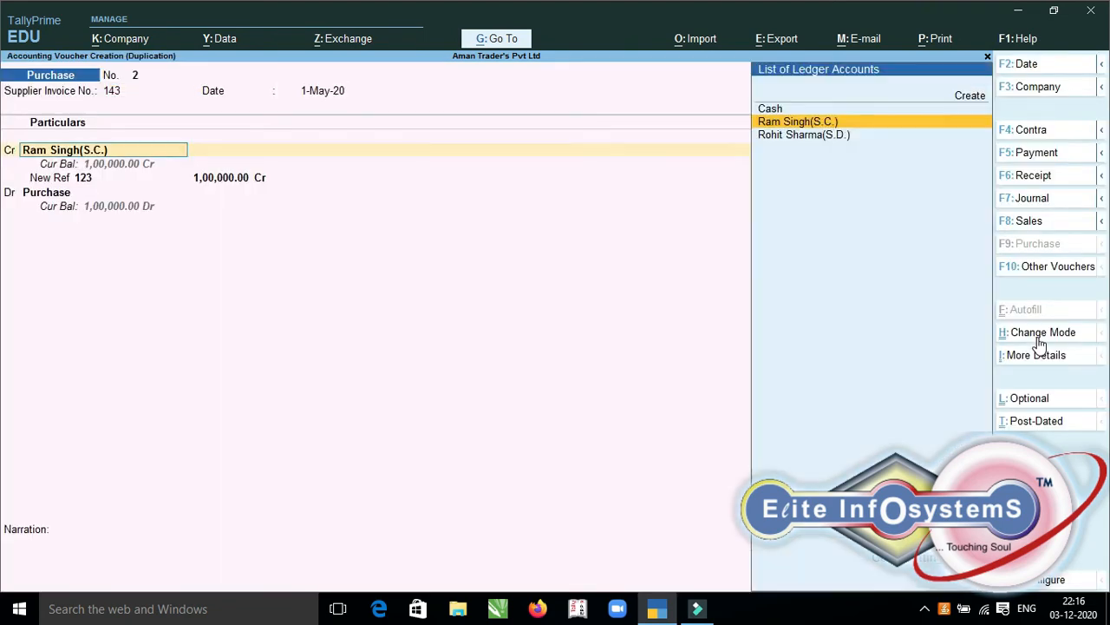
Keep the same supplier on the voucher, leaving the receipt details blank and accepting the existing party details
{"action": "key", "text": "Return"}
{"action": "key", "text": "Return"}
{"action": "key", "text": "Return"}
{"action": "key", "text": "Return"}
{"action": "key", "text": "Return"}
{"action": "key", "text": "Return"}
{"action": "key", "text": "Return"}
{"action": "key", "text": "Return"}
{"action": "key", "text": "Return"}
{"action": "key", "text": "Return"}
{"action": "key", "text": "Return"}
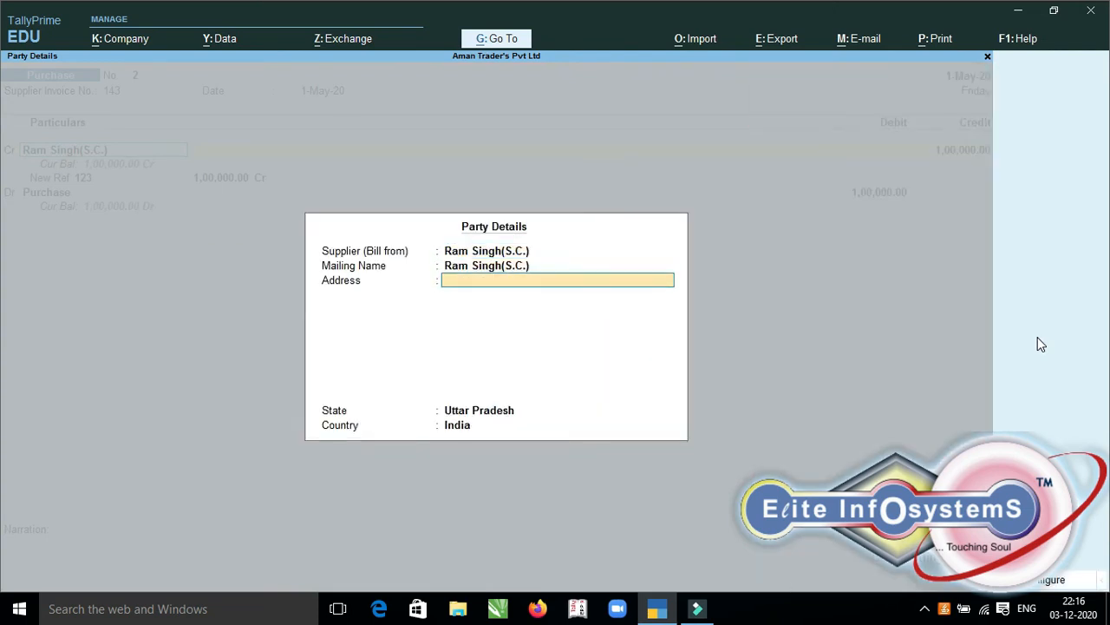
{"action": "key", "text": "Return"}
{"action": "key", "text": "Return"}
{"action": "key", "text": "Return"}
{"action": "type", "text": "123"}
{"action": "key", "text": "Return"}
{"action": "key", "text": "Return"}
{"action": "key", "text": "Return"}
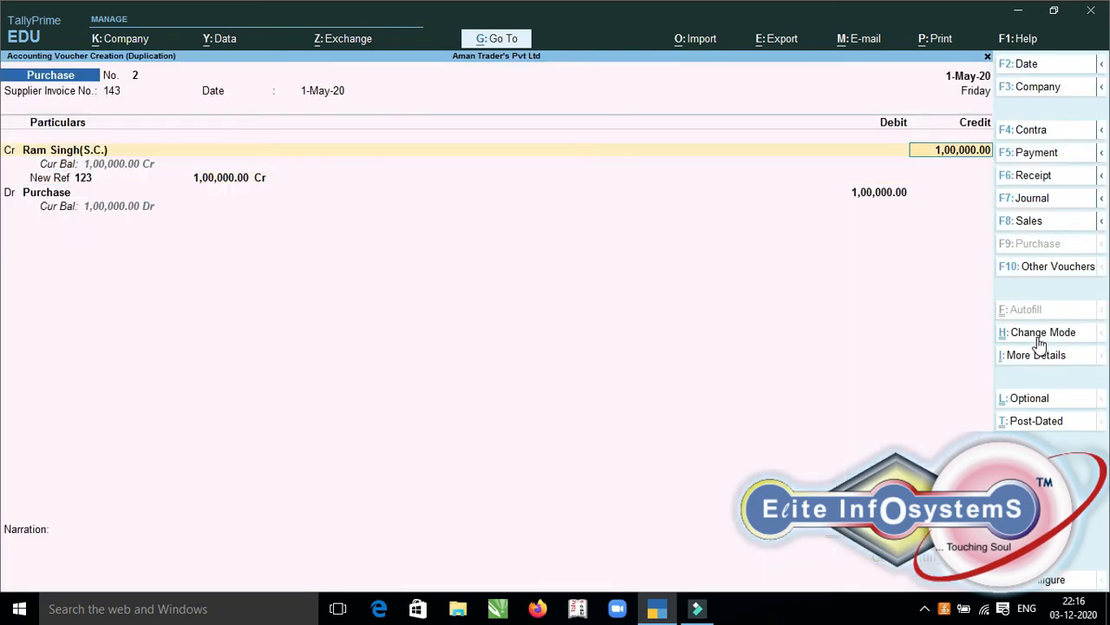
Set the supplier's credit amount in the 1-May-20 purchase voucher to 2,00,000
{"action": "type", "text": "20000"}
{"action": "key", "text": "Return"}
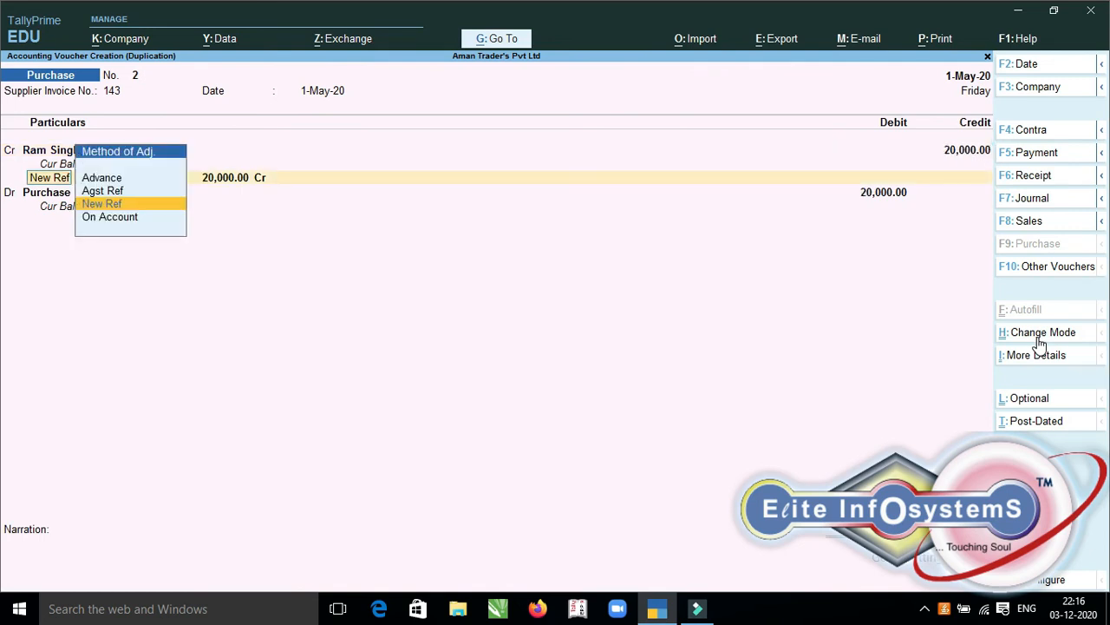
{"action": "key", "text": "Escape"}
{"action": "type", "text": "2"}
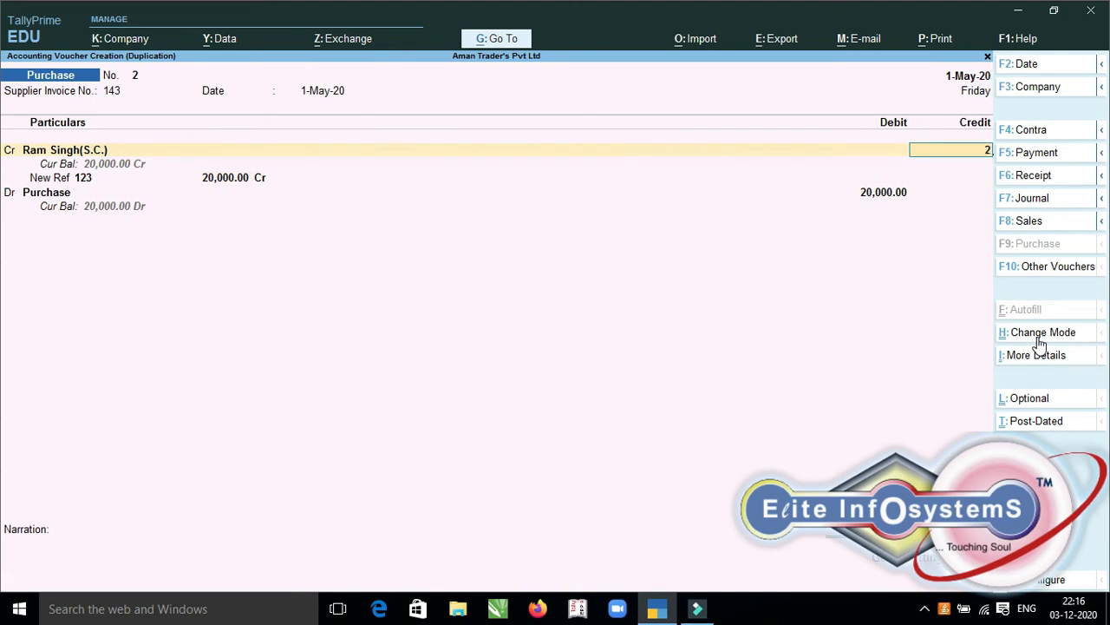
{"action": "type", "text": ",00,000"}
{"action": "key", "text": "Return"}
Name the supplier's New Ref bill 143 for the full amount and save the May purchase voucher with a blank narration
{"action": "key", "text": "Return"}
{"action": "key", "text": "Return"}
{"action": "key", "text": "Escape"}
{"action": "key", "text": "BackSpace"}
{"action": "key", "text": "BackSpace"}
{"action": "type", "text": "43"}
{"action": "key", "text": "Return"}
{"action": "key", "text": "Return"}
{"action": "key", "text": "Return"}
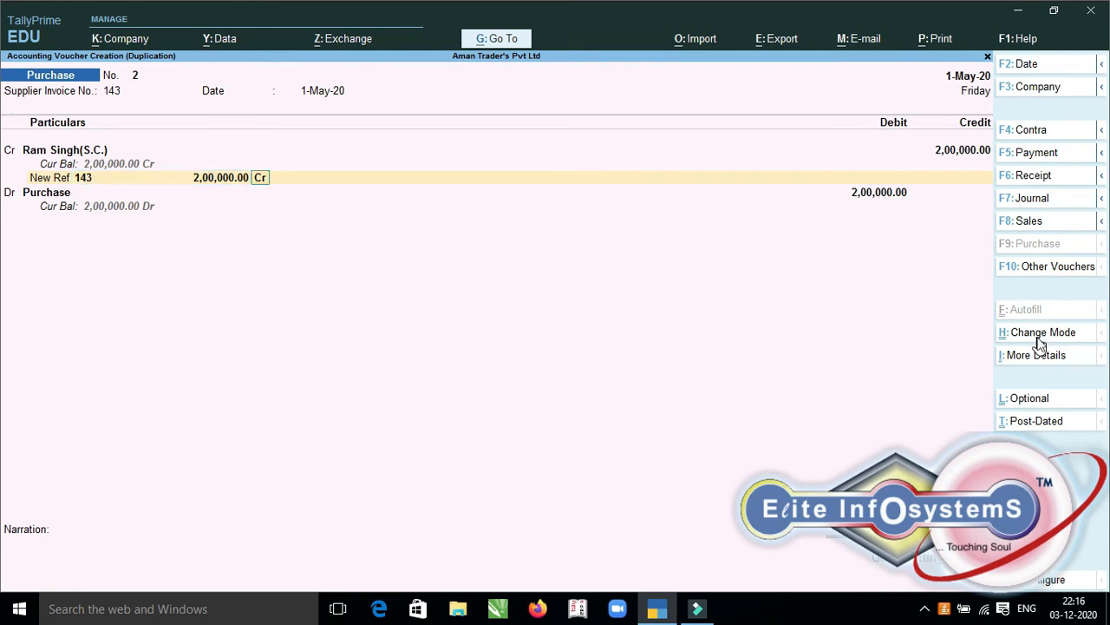
{"action": "key", "text": "Return"}
{"action": "key", "text": "Return"}
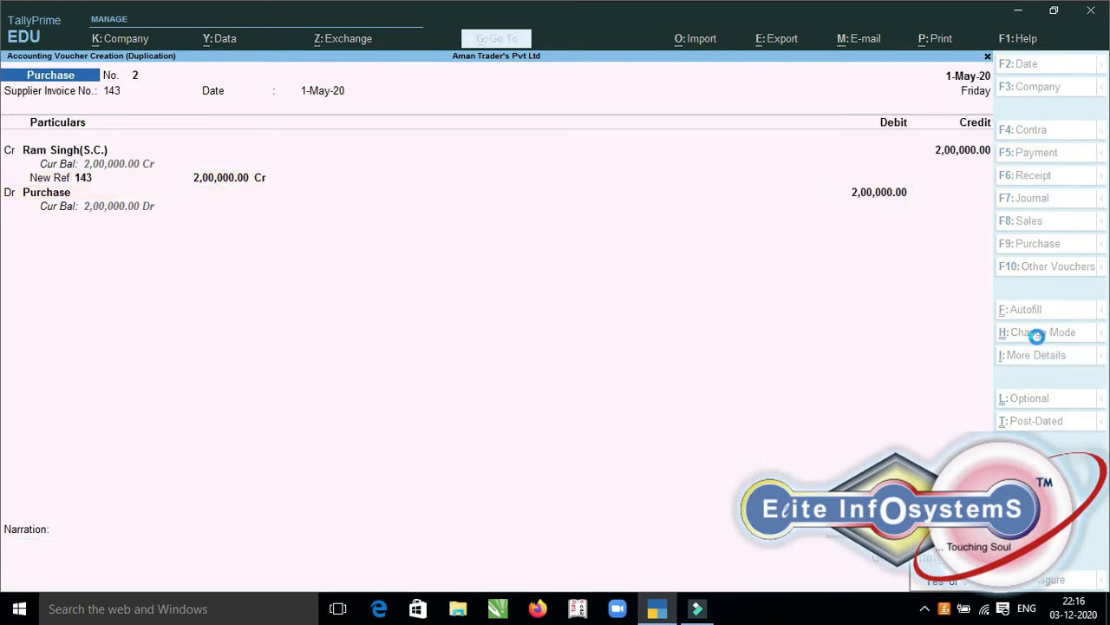
{"action": "key", "text": "Return"}
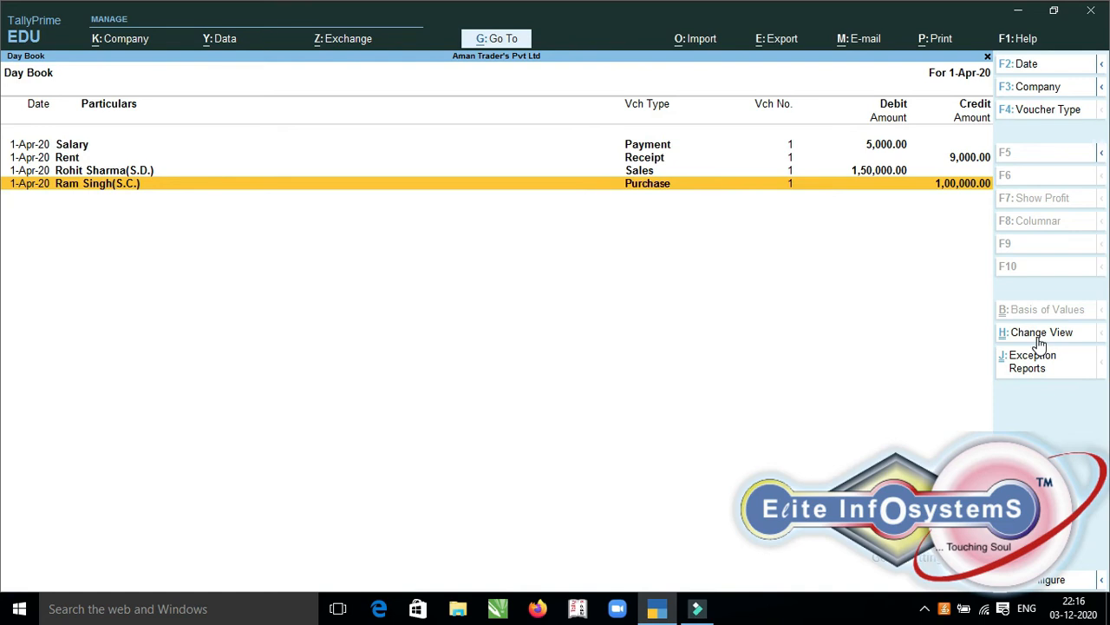
Show the Day Book for the period 1-Apr-20 to 1-May-20
{"action": "key", "text": "F2"}
{"action": "type", "text": "1"}
{"action": "key", "text": "Return"}
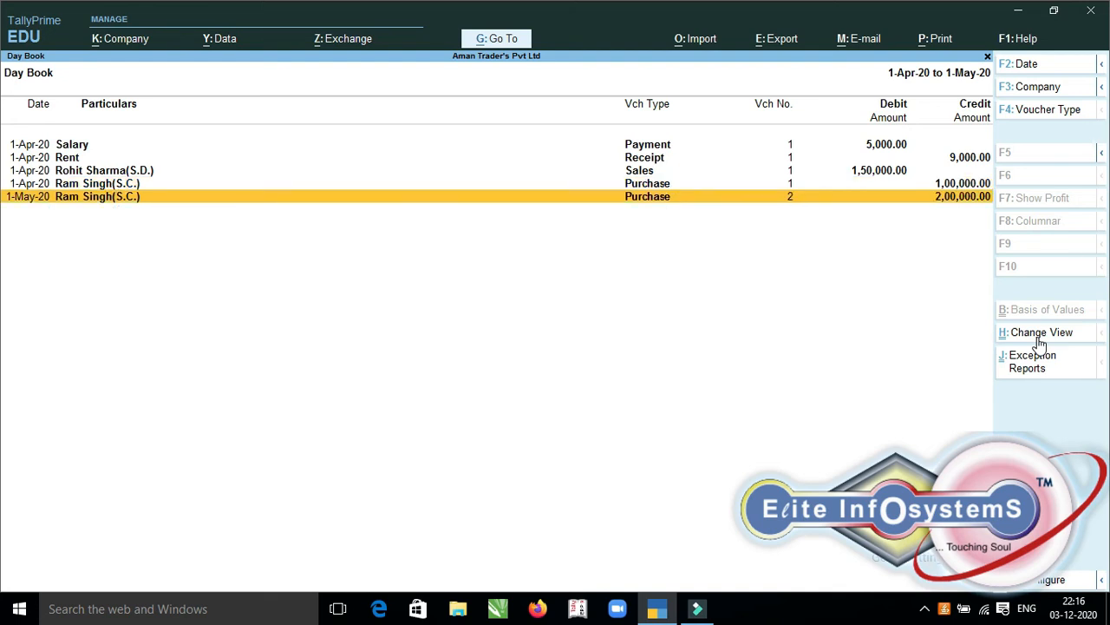
Duplicate the 1-May-20 purchase voucher, dating the copy 1-Jun-20 and giving it supplier invoice number 165
{"action": "key", "text": "alt"}
{"action": "key", "text": "Return"}
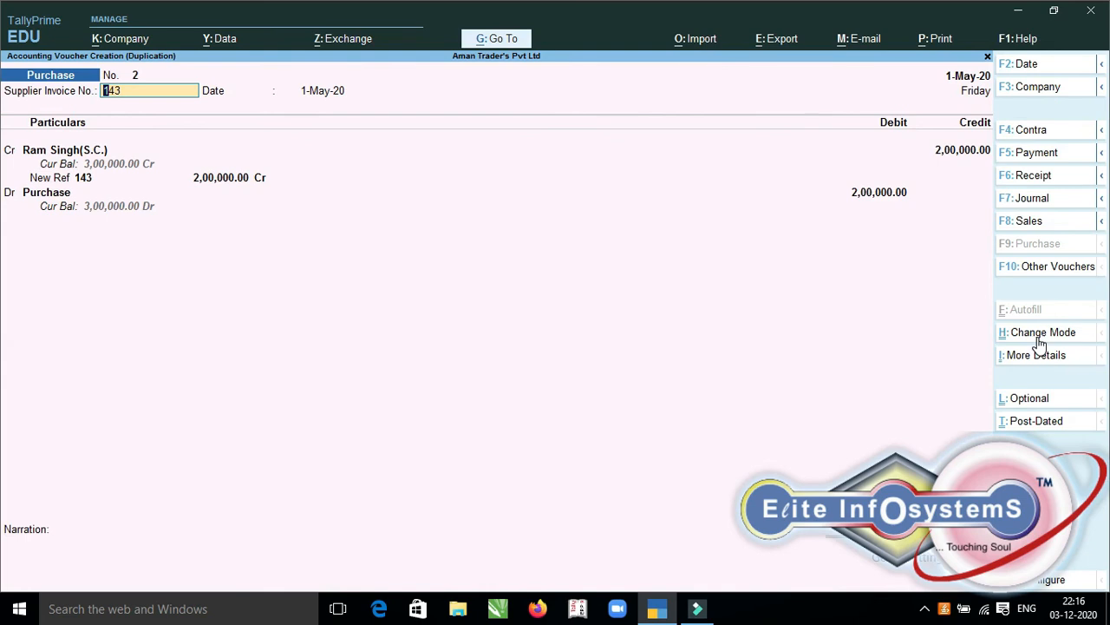
{"action": "key", "text": "F2"}
{"action": "type", "text": "1-6"}
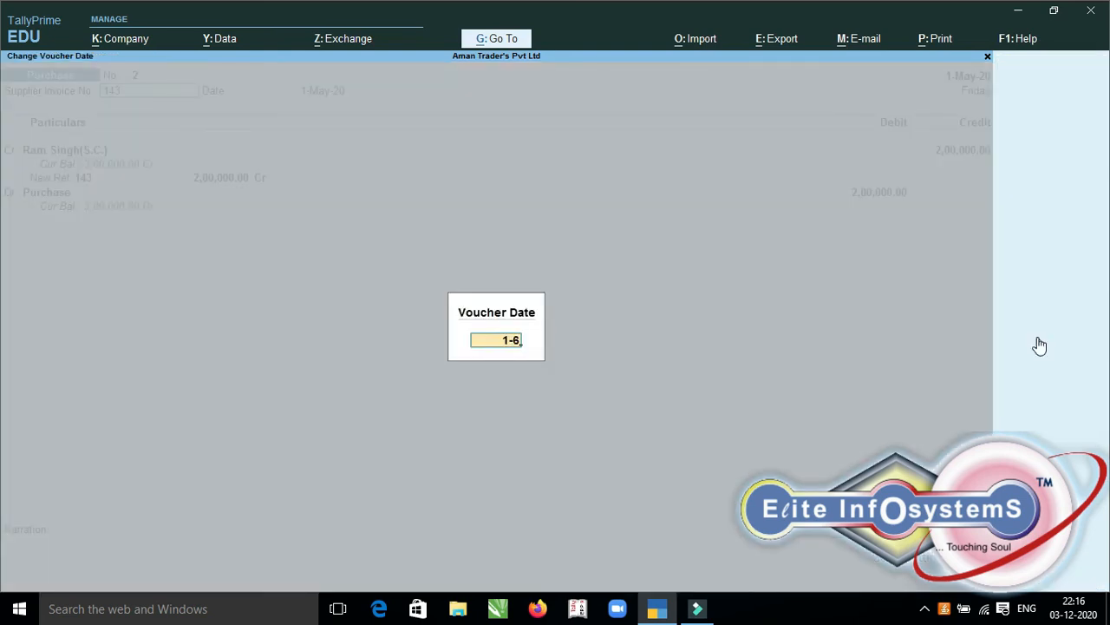
{"action": "key", "text": "Return"}
{"action": "type", "text": "1"}
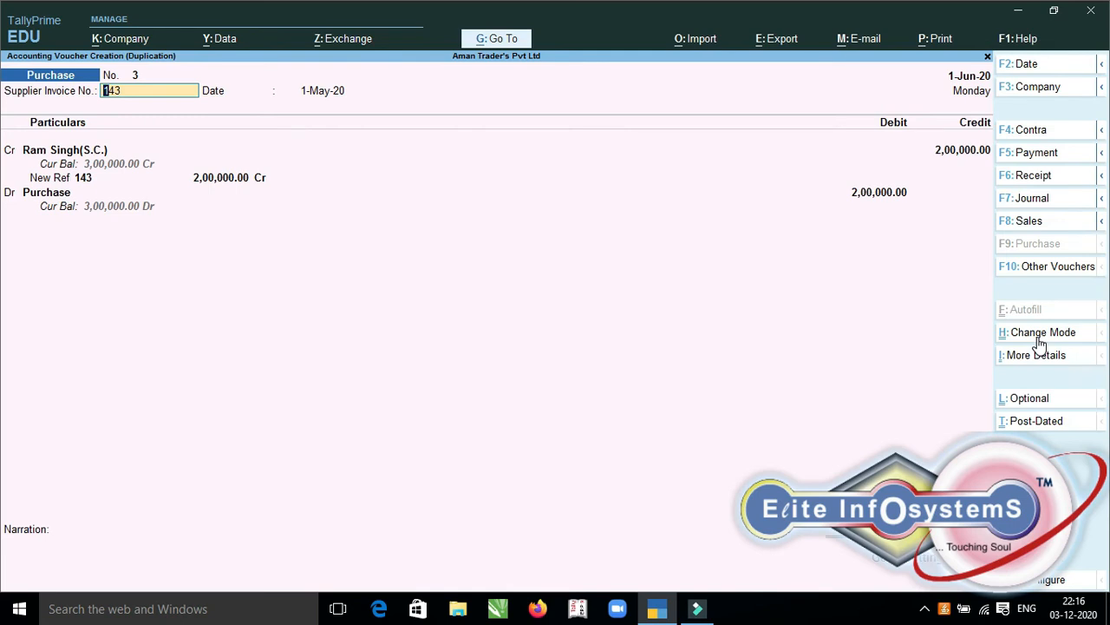
{"action": "type", "text": "65"}
Keep the 1-May-20 invoice date and the same supplier, accepting blank receipt details and the existing party details
{"action": "key", "text": "Return"}
{"action": "key", "text": "Return"}
{"action": "key", "text": "Return"}
{"action": "key", "text": "Return"}
{"action": "key", "text": "Return"}
{"action": "key", "text": "Return"}
{"action": "key", "text": "Return"}
{"action": "key", "text": "Return"}
{"action": "key", "text": "Return"}
{"action": "key", "text": "Return"}
{"action": "key", "text": "Return"}
{"action": "key", "text": "Return"}
{"action": "key", "text": "Return"}
{"action": "key", "text": "Return"}
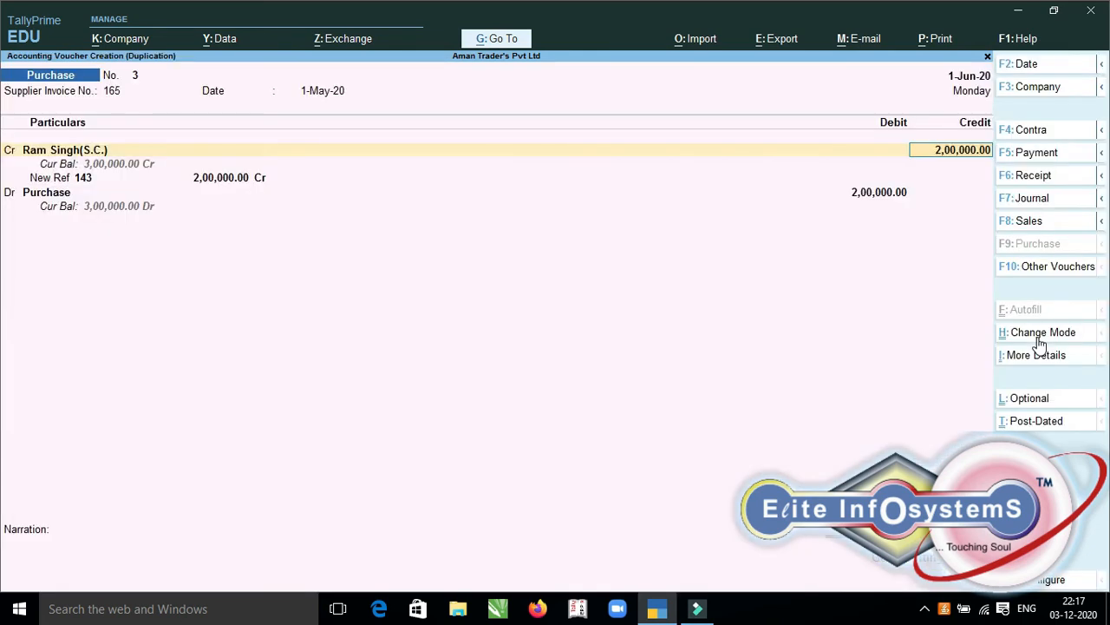
Set the supplier's credit amount in the 1-Jun-20 purchase voucher to 3,00,000
{"action": "key", "text": "BackSpace"}
{"action": "type", "text": "30,00,000.0"}
{"action": "key", "text": "Return"}
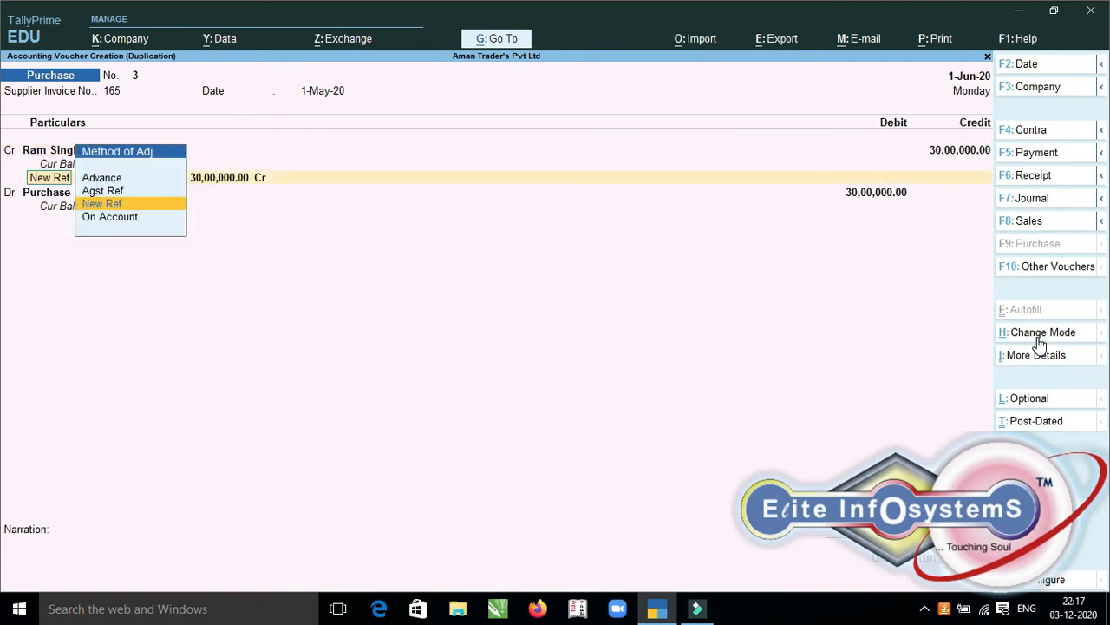
{"action": "key", "text": "Return"}
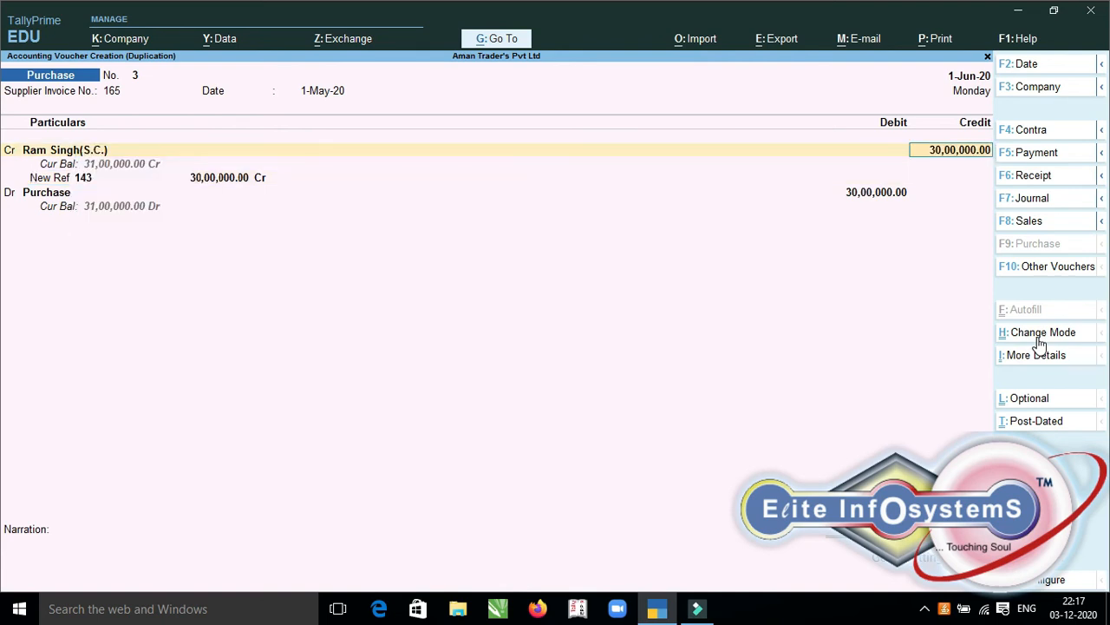
{"action": "type", "text": "3,00,000"}
{"action": "key", "text": "Return"}
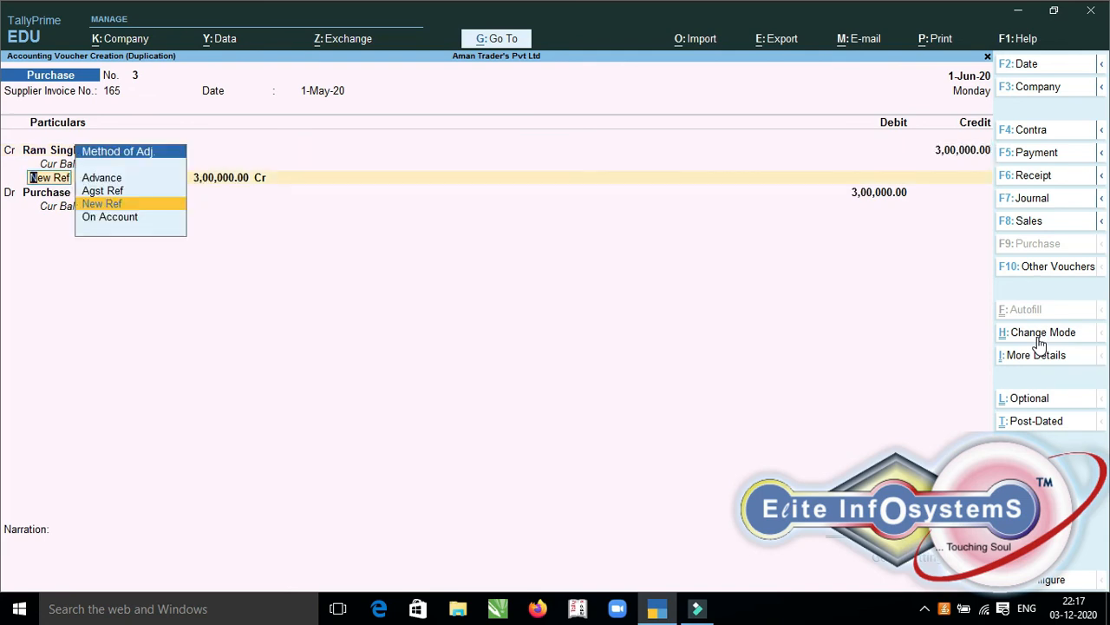
Name the supplier's New Ref bill 165 for the full amount and save the June purchase voucher with a blank narration
{"action": "key", "text": "Return"}
{"action": "type", "text": "165"}
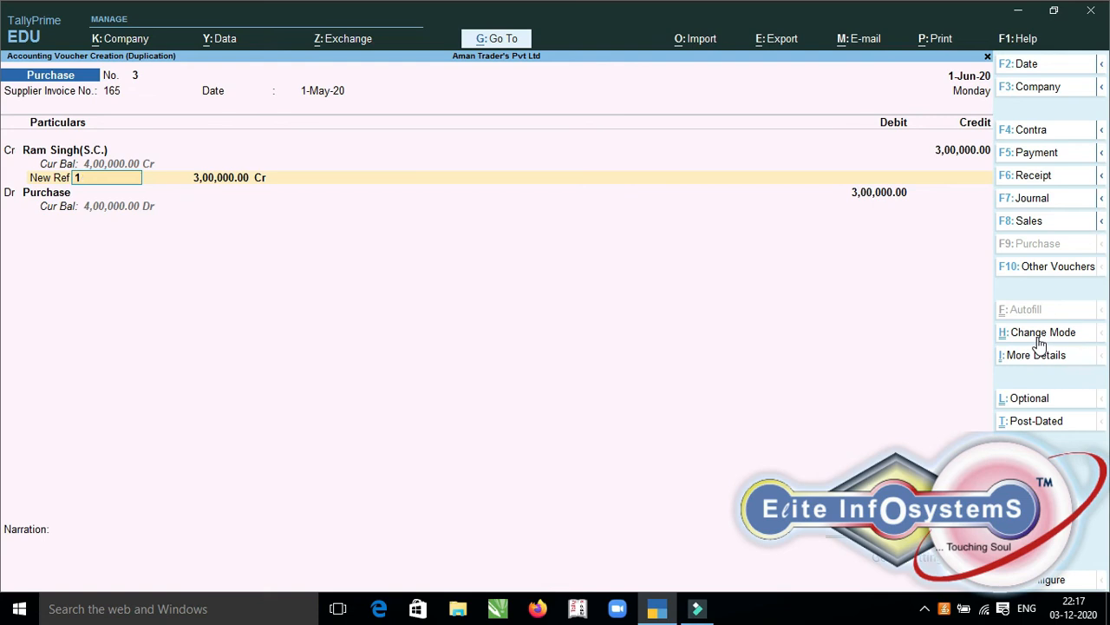
{"action": "key", "text": "Return"}
{"action": "key", "text": "Return"}
{"action": "key", "text": "Return"}
{"action": "key", "text": "Return"}
{"action": "key", "text": "Return"}
{"action": "key", "text": "Return"}
{"action": "key", "text": "Return"}
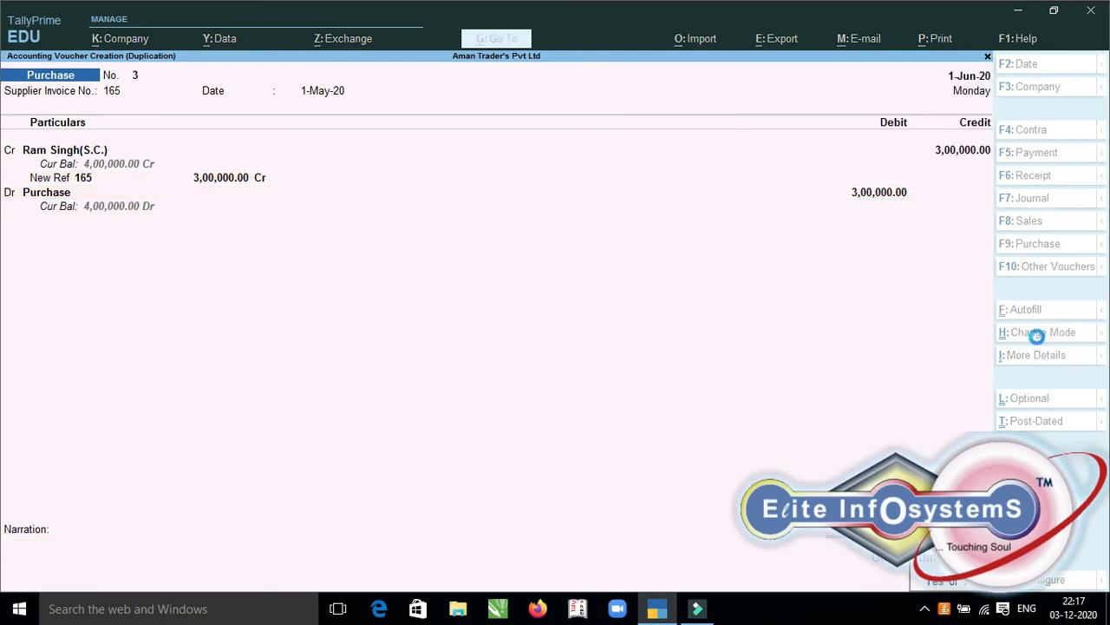
{"action": "key", "text": "Return"}
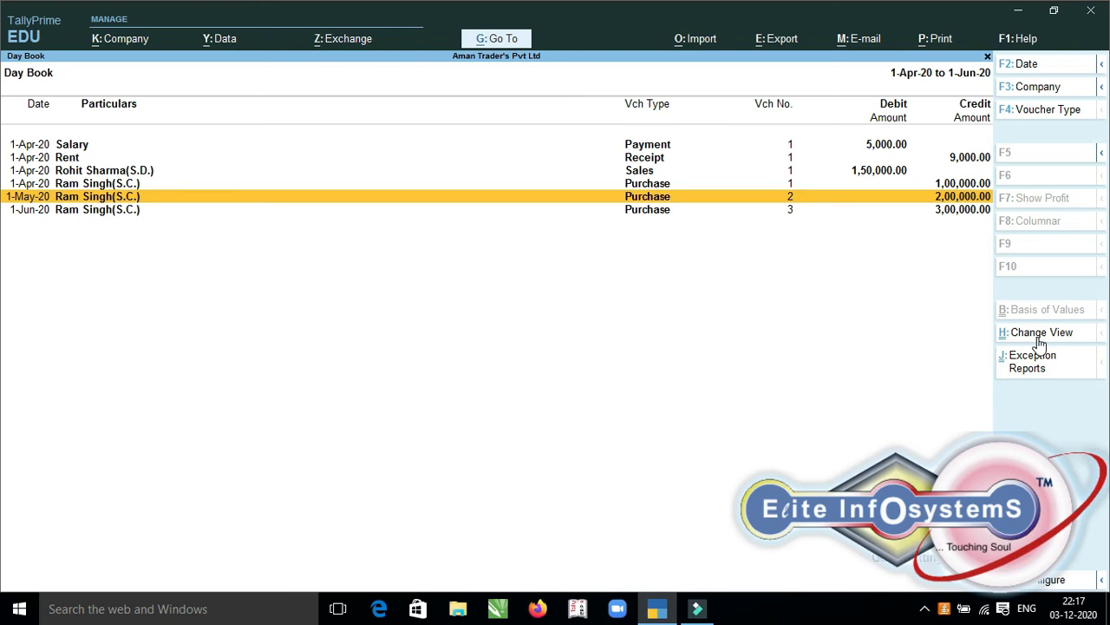
Leave the Day Book and open the Account Books list within the additional reports
{"action": "key", "text": "Escape"}
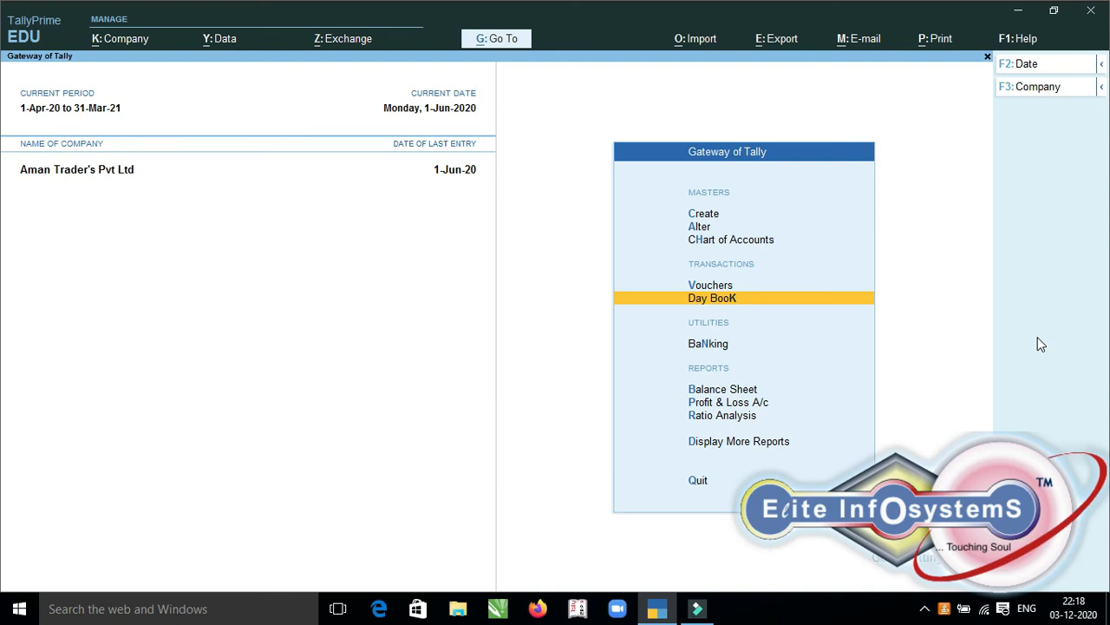
{"action": "key", "text": "Down"}
{"action": "key", "text": "Down"}
{"action": "key", "text": "Down"}
{"action": "key", "text": "Down"}
{"action": "key", "text": "Down"}
{"action": "key", "text": "Down"}
{"action": "key", "text": "Up"}
{"action": "key", "text": "Return"}
{"action": "key", "text": "Down"}
{"action": "key", "text": "Down"}
{"action": "key", "text": "Down"}
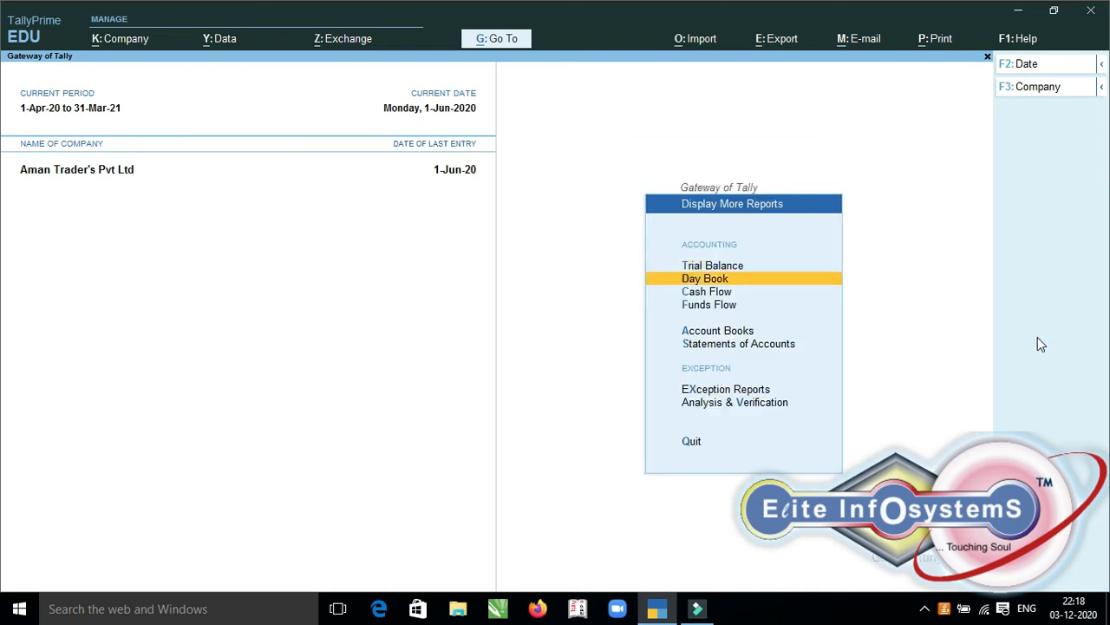
{"action": "key", "text": "Down"}
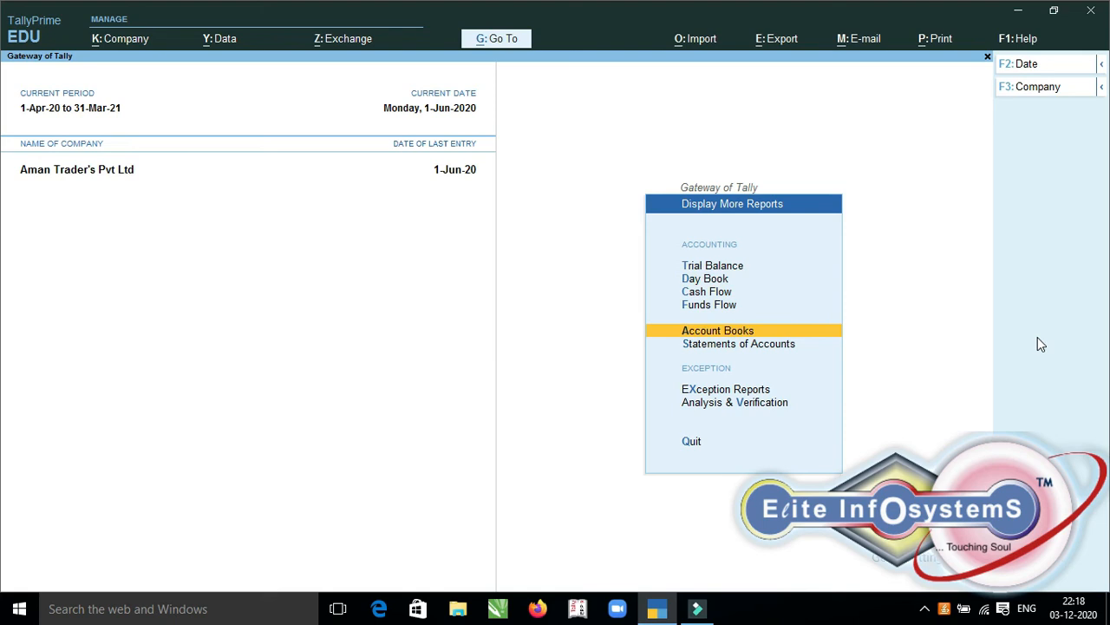
{"action": "key", "text": "Return"}
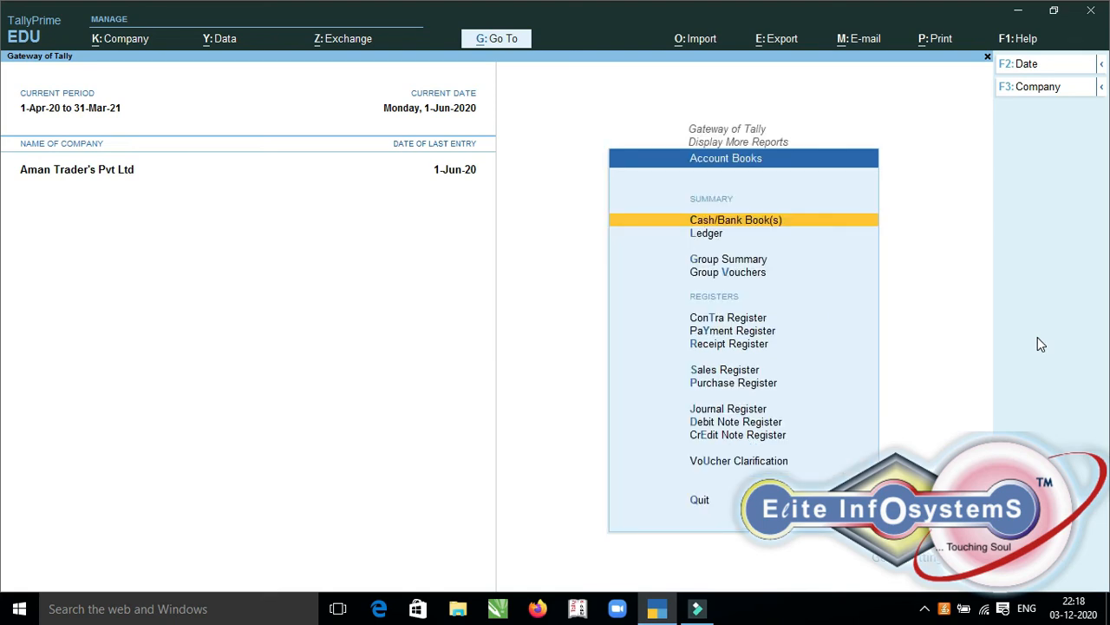
Open the Purchase Register to review the monthly purchase totals and chart
{"action": "key", "text": "Down"}
{"action": "key", "text": "Down"}
{"action": "key", "text": "Down"}
{"action": "key", "text": "Down"}
{"action": "key", "text": "Down"}
{"action": "key", "text": "Down"}
{"action": "key", "text": "Down"}
{"action": "key", "text": "Down"}
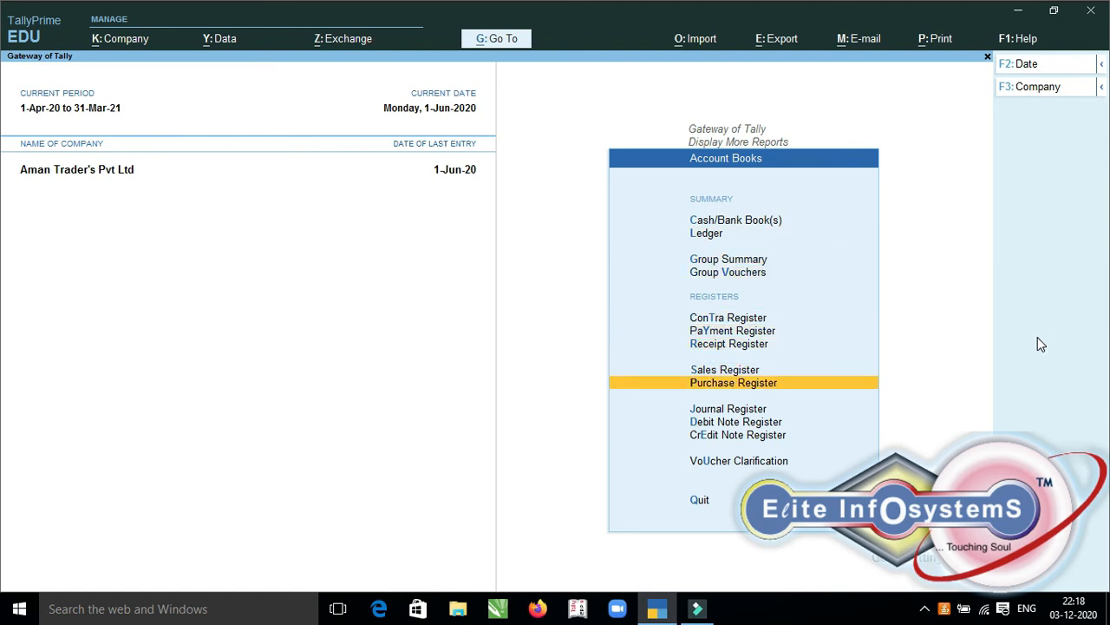
{"action": "key", "text": "Return"}
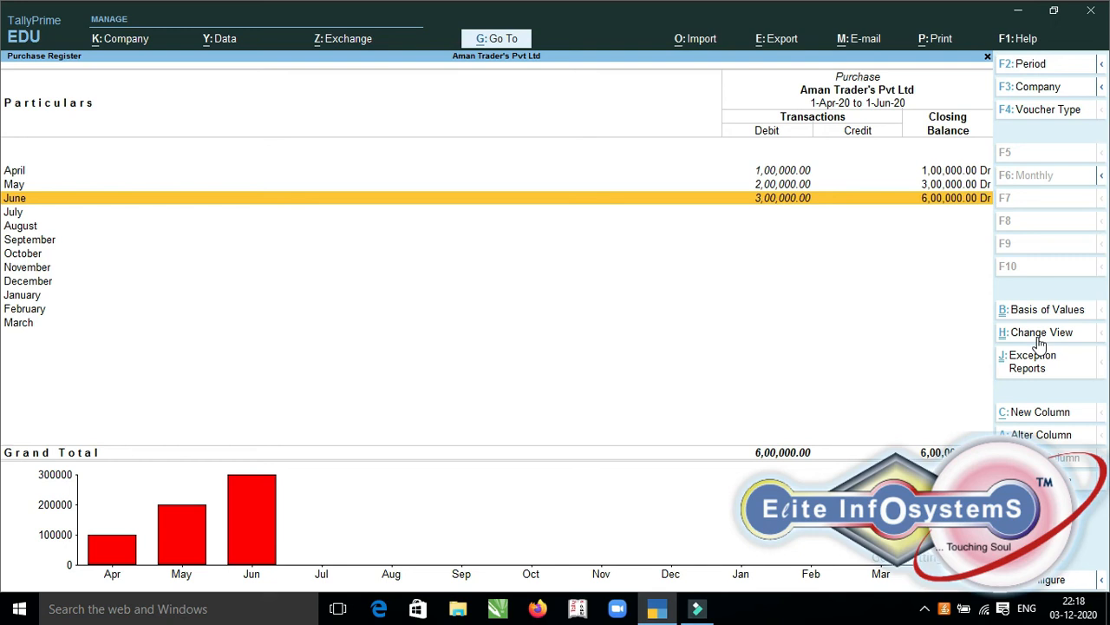
Review the April voucher list from the Purchase Register, and return to the Account Books list
{"action": "key", "text": "Up"}
{"action": "key", "text": "Up"}
{"action": "key", "text": "Return"}
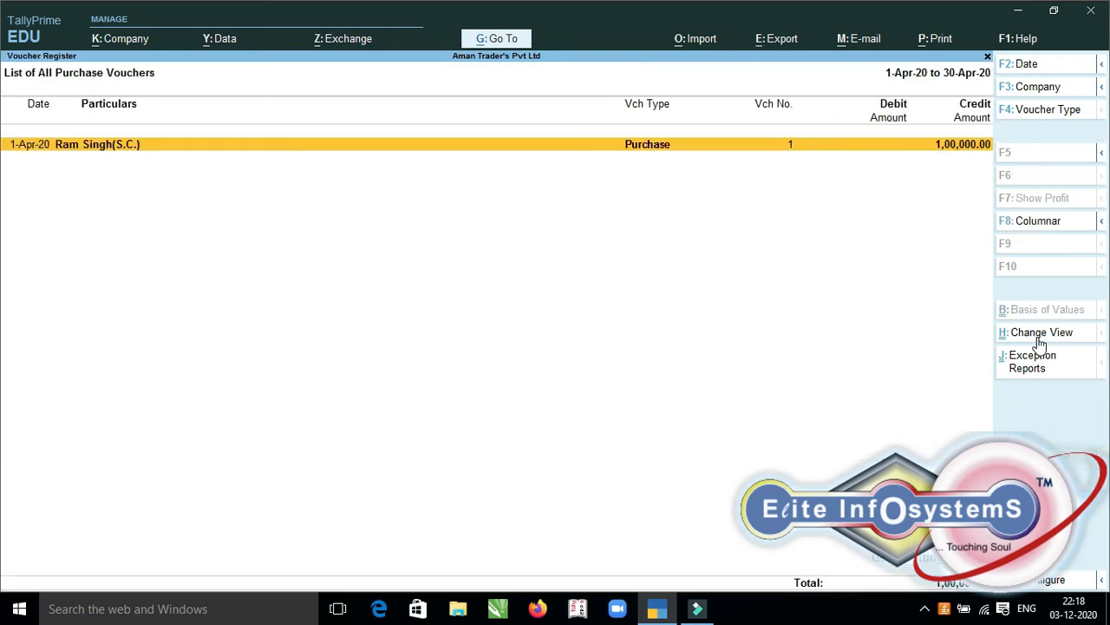
{"action": "key", "text": "Escape"}
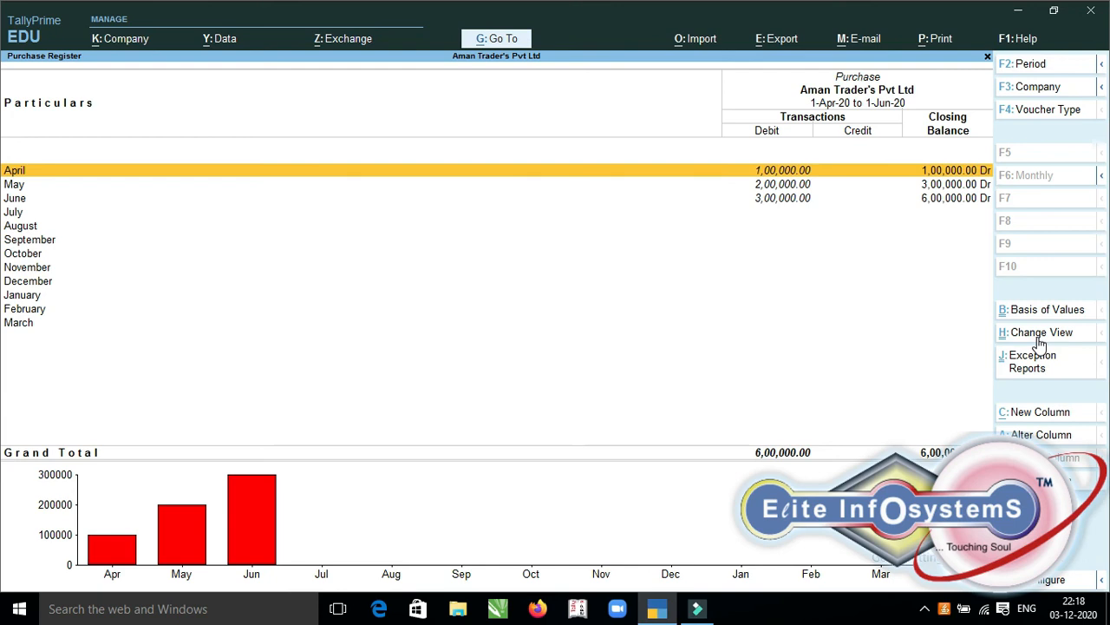
{"action": "key", "text": "ctrl"}
{"action": "key", "text": "Escape"}
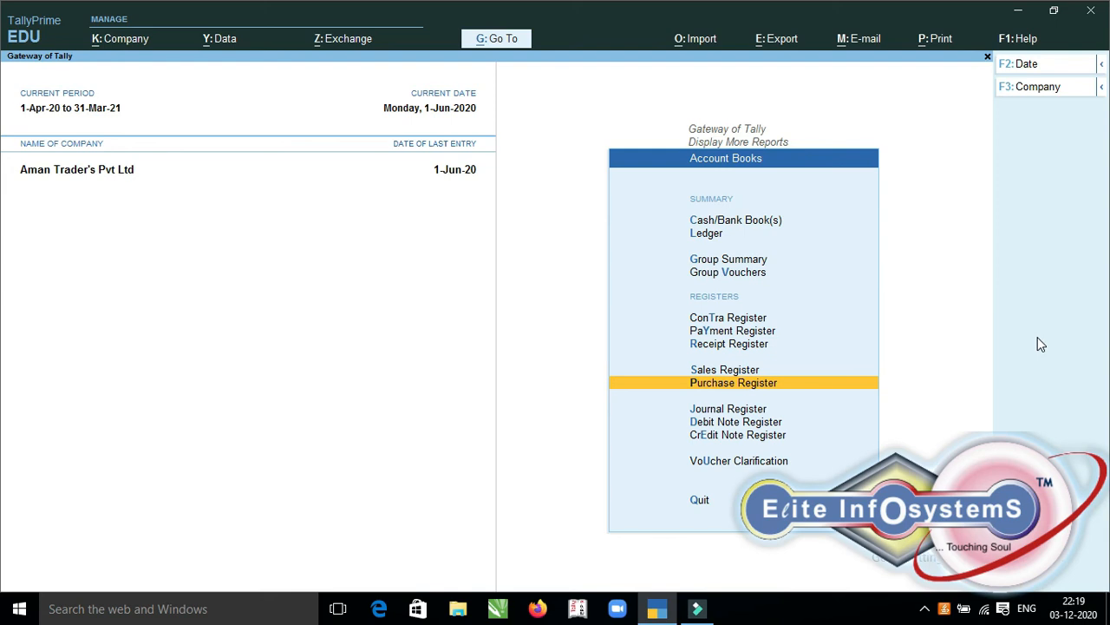
Open the Payment Register to review the monthly payment voucher counts, and return to the Account Books list
{"action": "key", "text": "Up"}
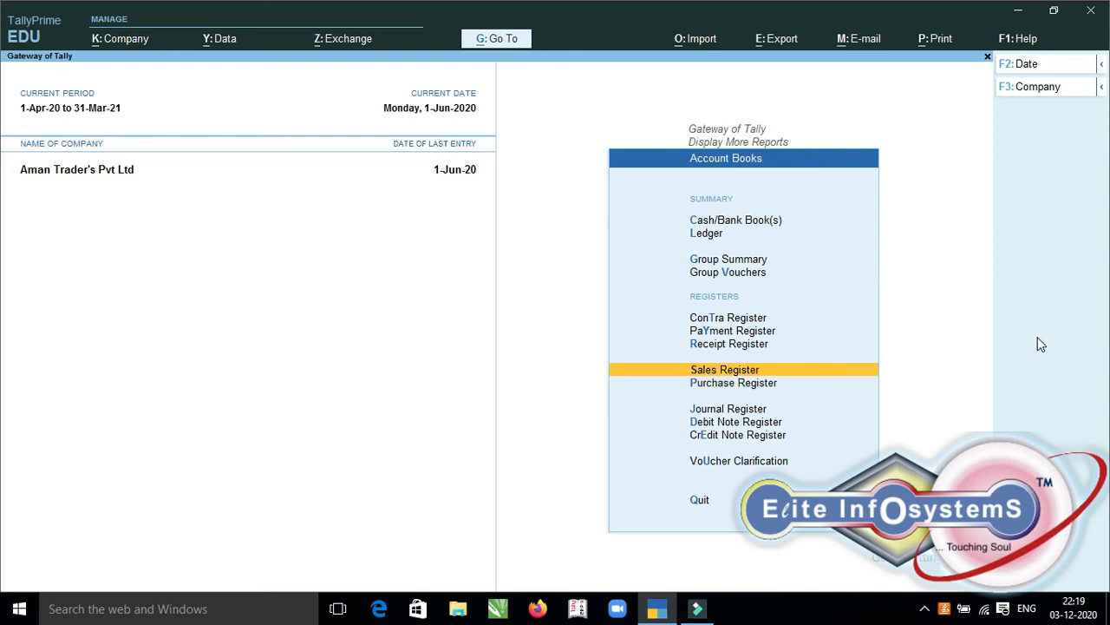
{"action": "key", "text": "Up"}
{"action": "key", "text": "Up"}
{"action": "key", "text": "Return"}
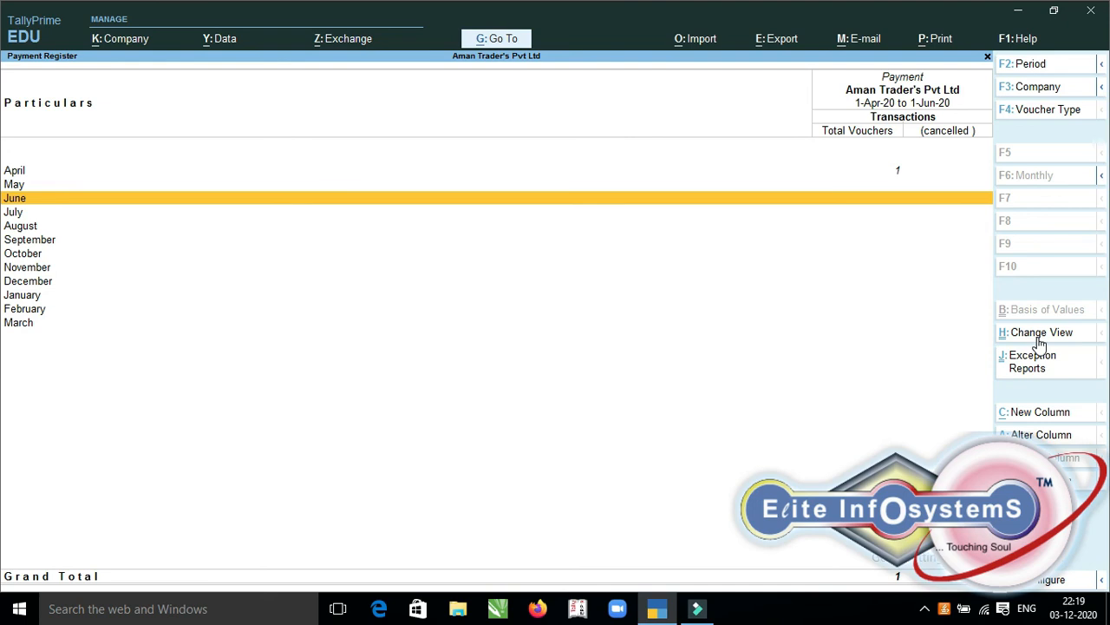
{"action": "key", "text": "Escape"}
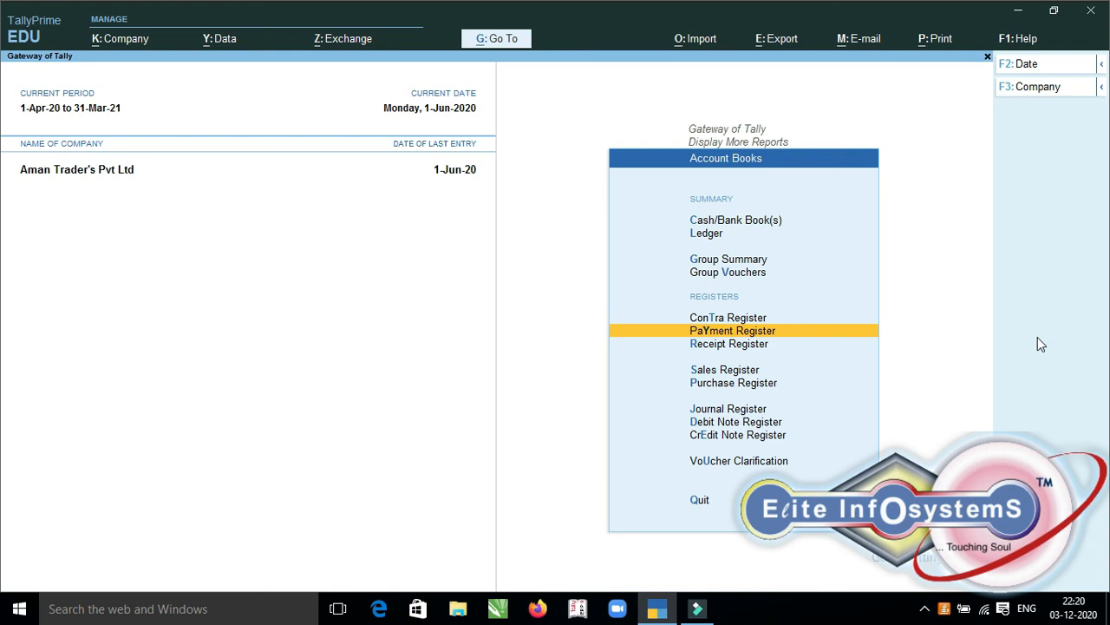
Return to the Gateway of Tally and open Ratio Analysis to review the principal groups and ratios
{"action": "key", "text": "Escape"}
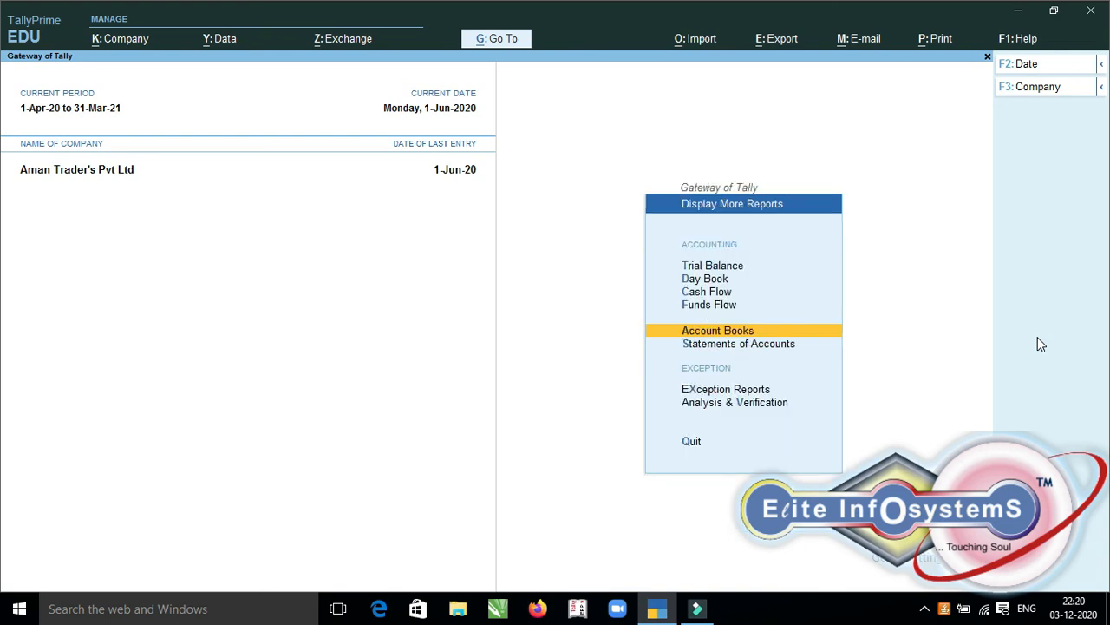
{"action": "key", "text": "Escape"}
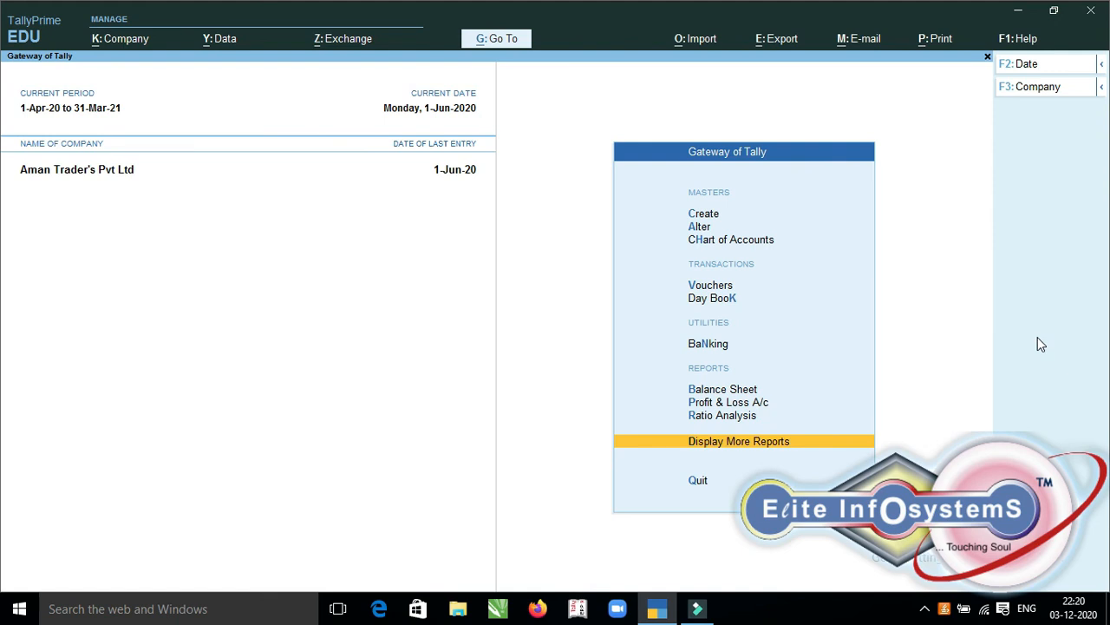
{"action": "key", "text": "Up"}
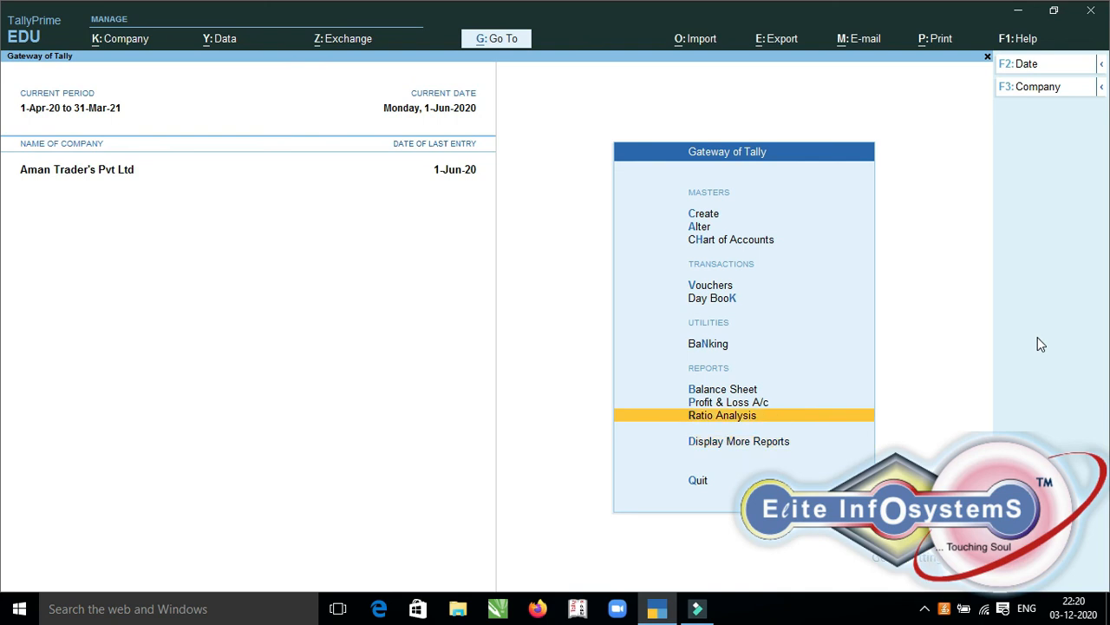
{"action": "key", "text": "Return"}
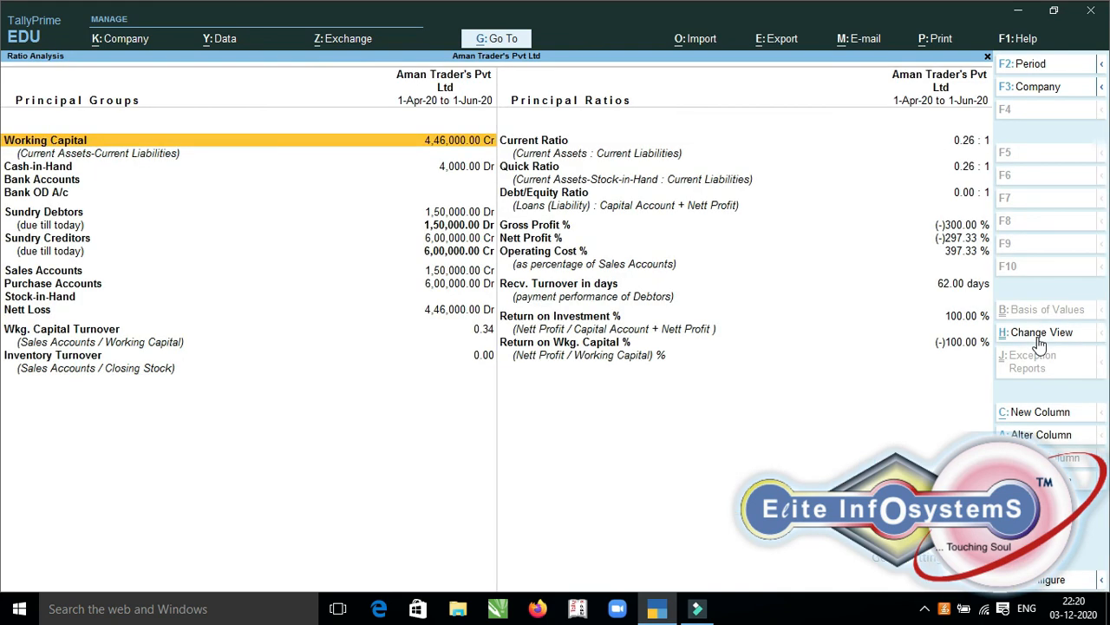